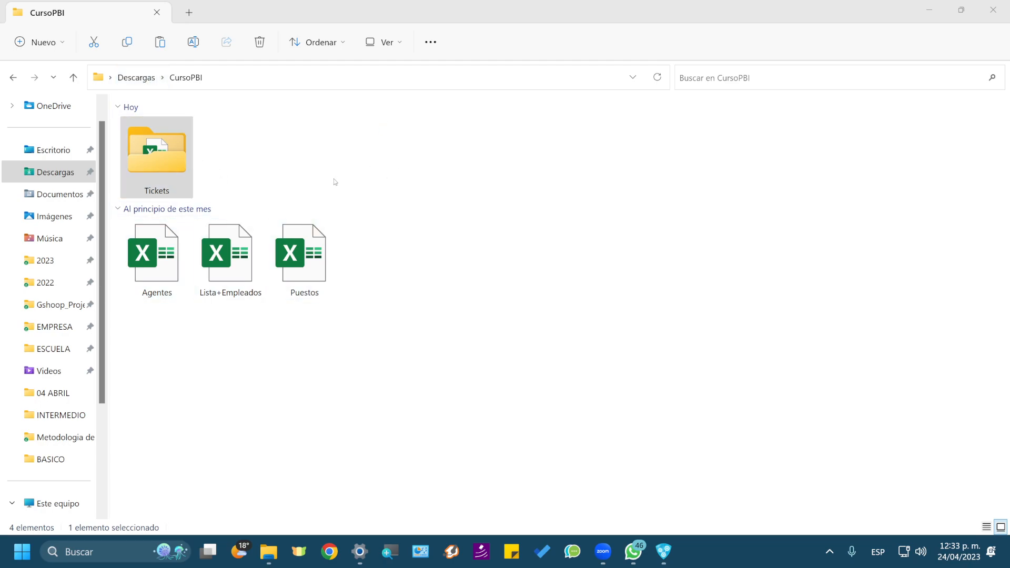
Step: Open the 2017 workbook from the Tickets folder and enable its external data content
double_click(154, 152)
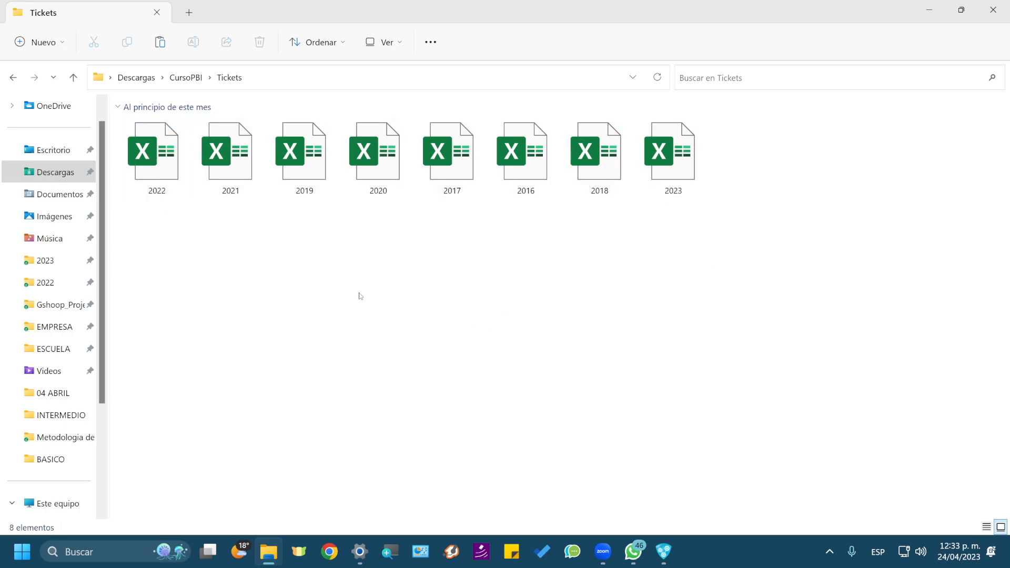
left_click(443, 149)
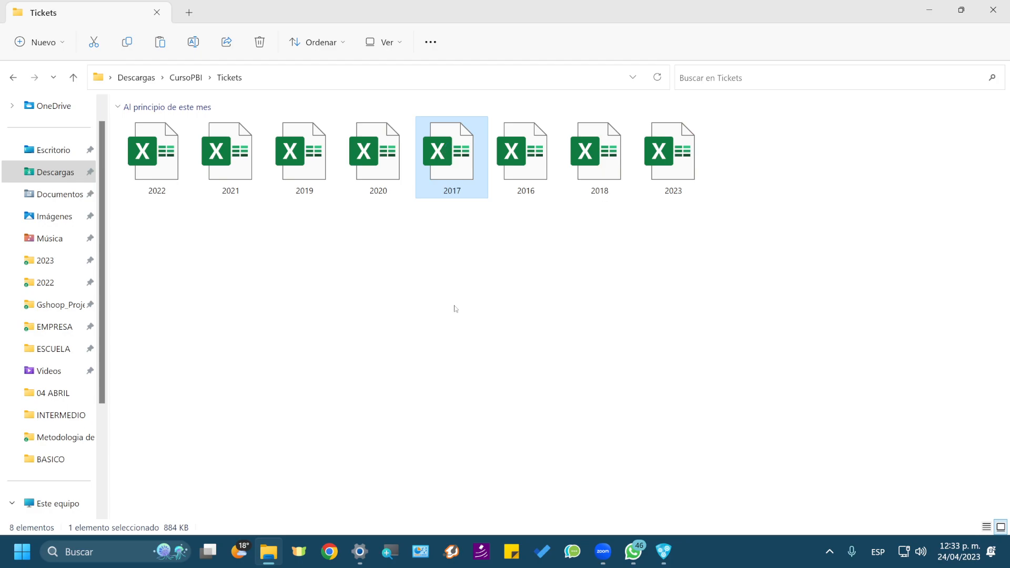
key("Return")
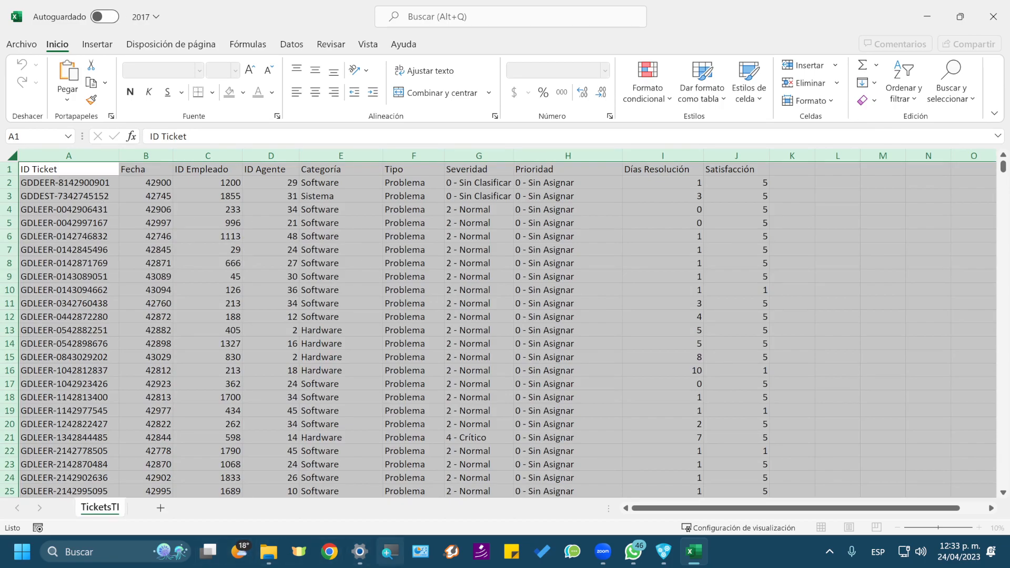
mouse_move(359, 552)
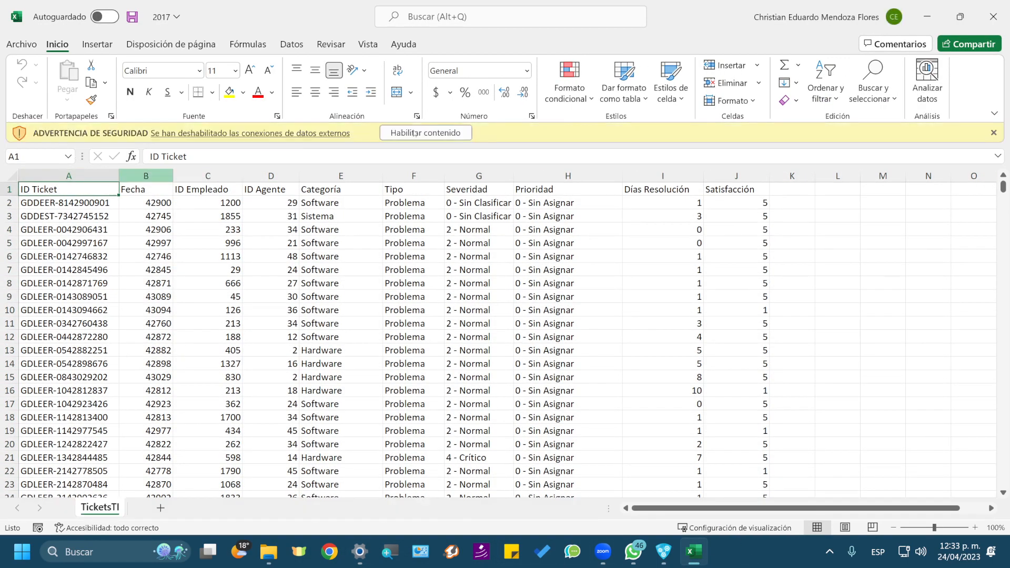
left_click(416, 133)
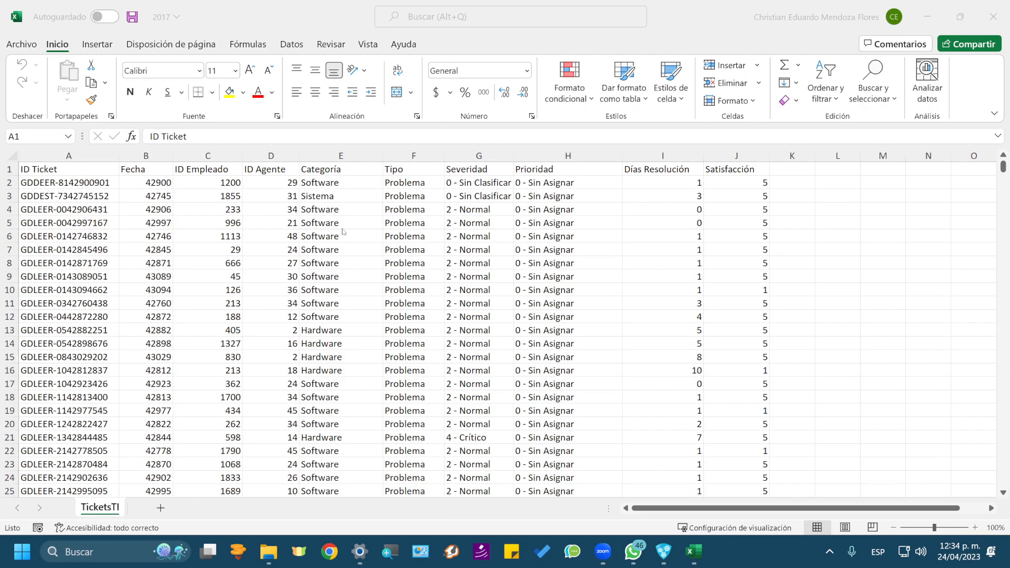
Step: Examine the header row and the ID Ticket, Fecha, ID Empleado and ID Agente columns of the TicketsTI sheet
left_click(60, 178)
left_click_drag(100, 168, 752, 168)
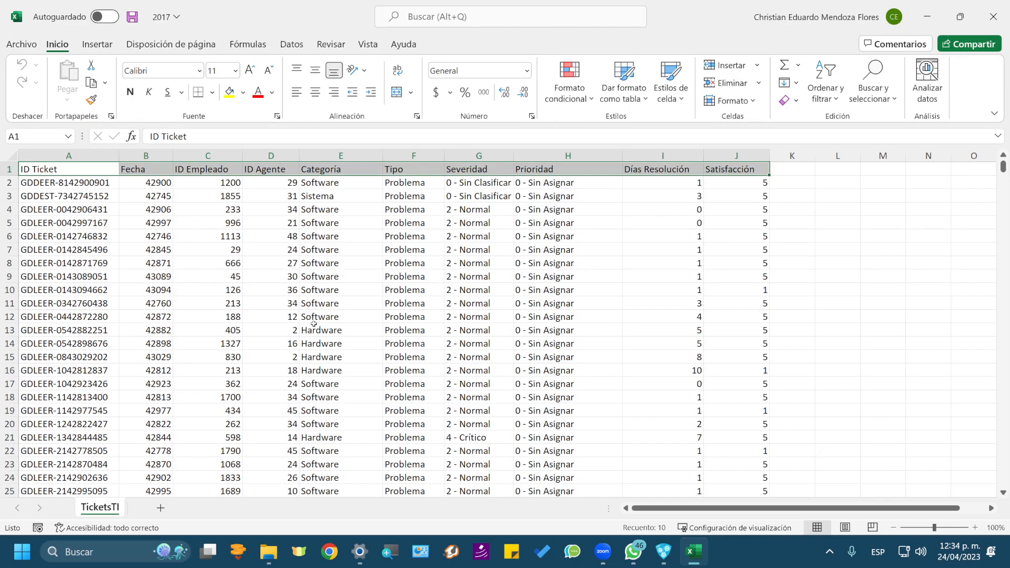
left_click_drag(58, 180, 63, 258)
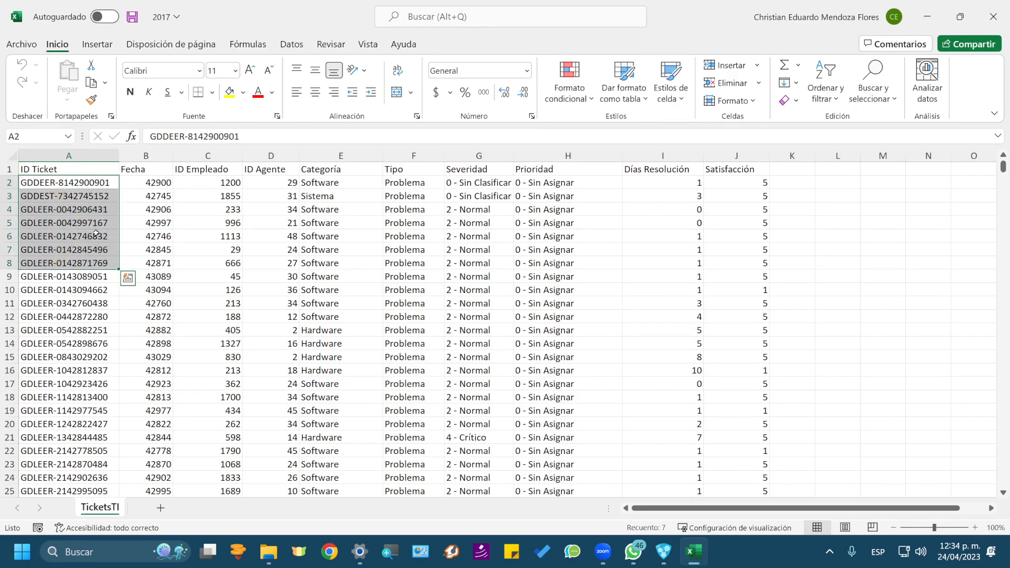
left_click(134, 180)
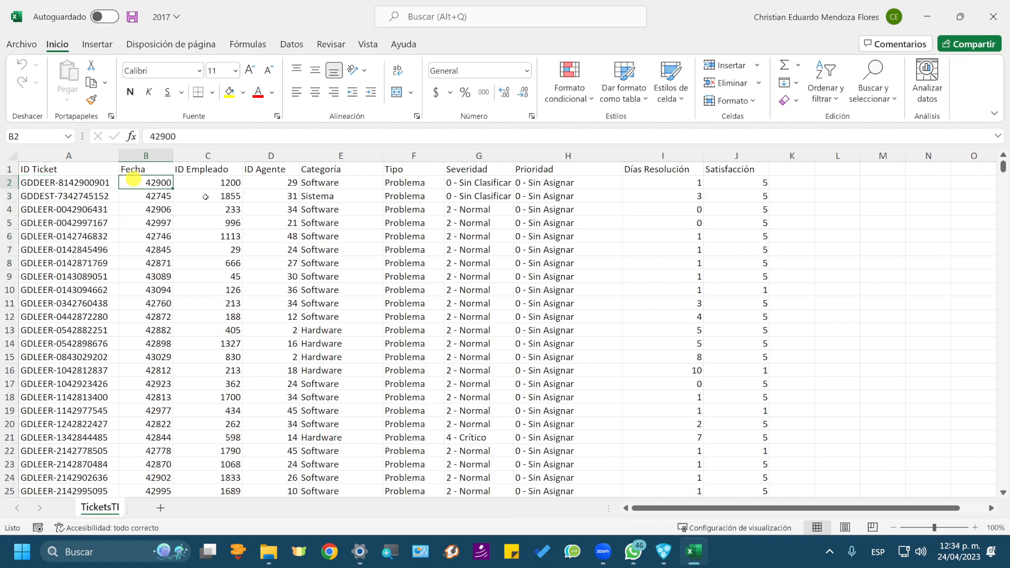
left_click(88, 192)
left_click_drag(72, 174, 83, 286)
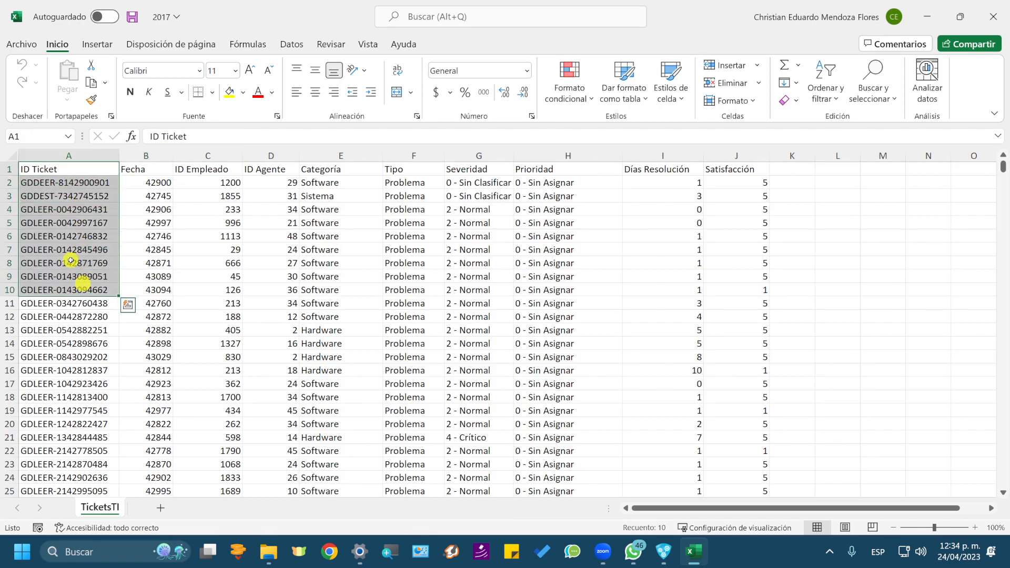
left_click(71, 261)
left_click_drag(144, 182, 126, 405)
left_click(209, 184)
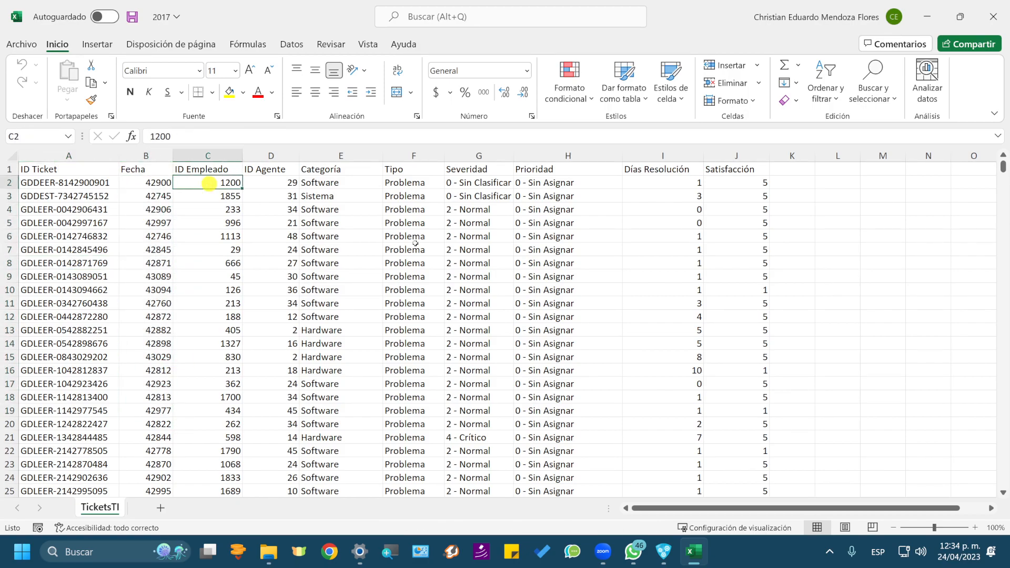
left_click(270, 182)
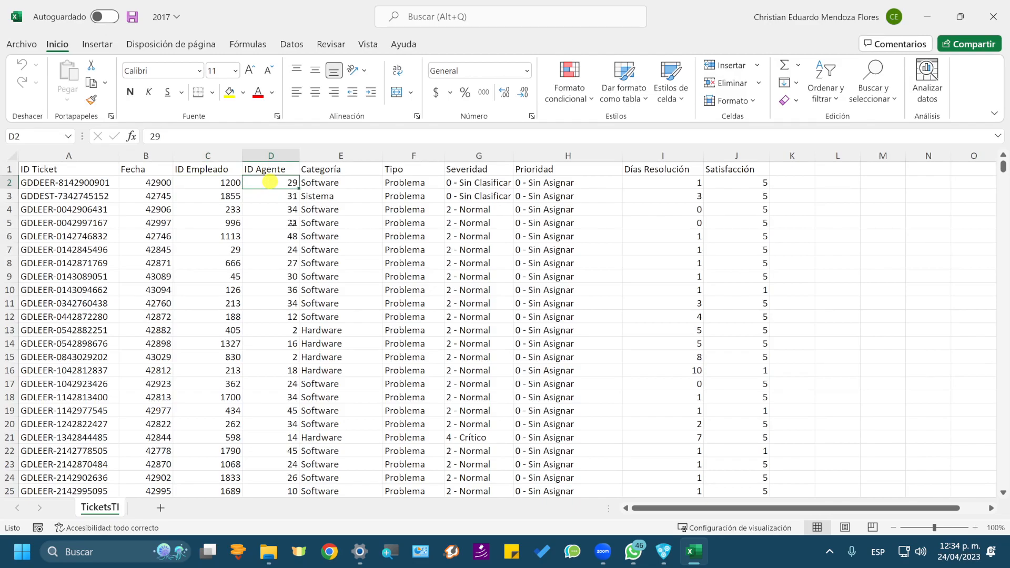
left_click(197, 180)
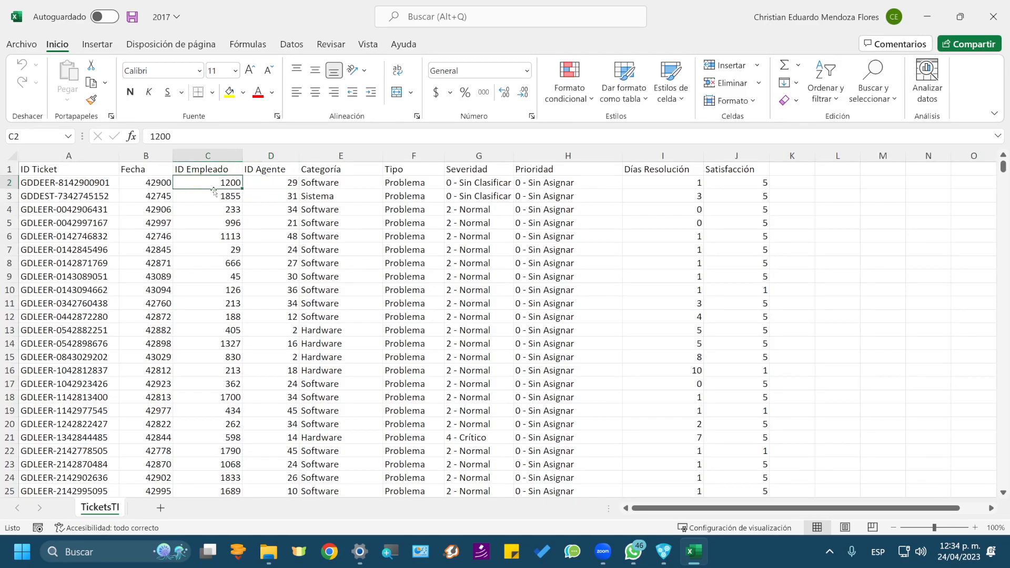
left_click(272, 181)
Step: Examine the Categoría, Tipo, Severidad, Prioridad, Días Resolución and Satisfacción columns of the TicketsTI sheet
left_click_drag(333, 180, 360, 352)
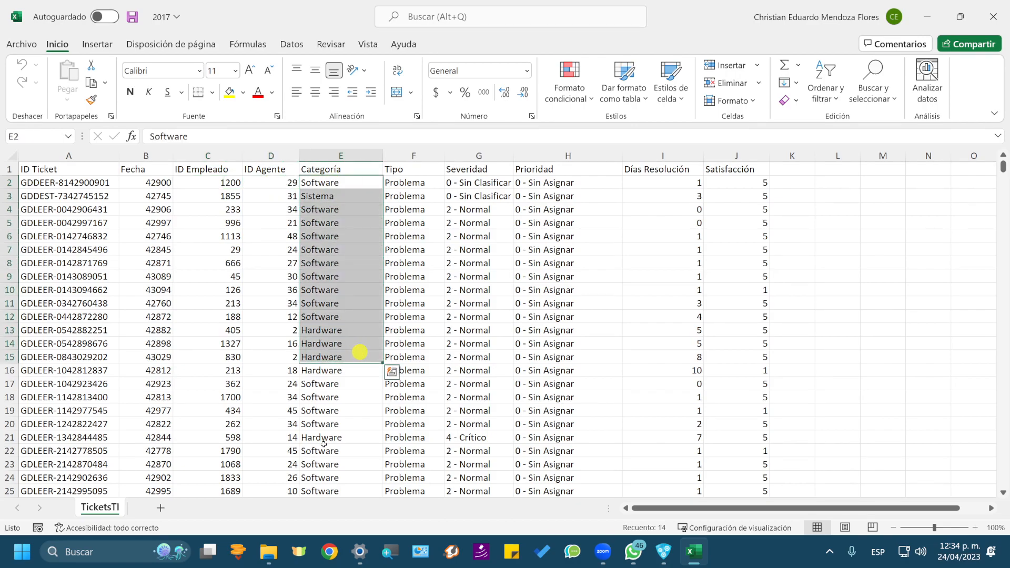
left_click_drag(421, 175, 420, 195)
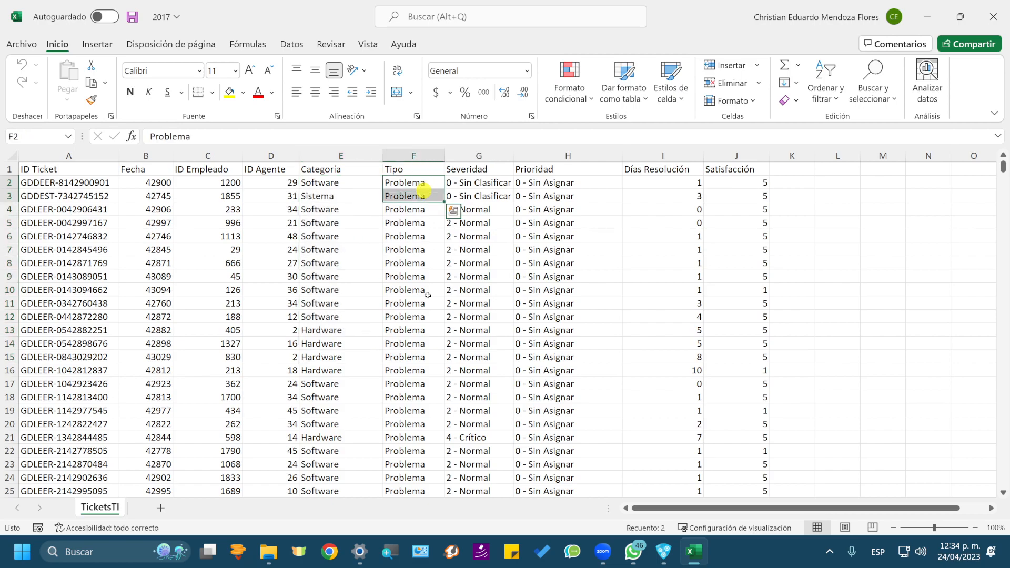
scroll(425, 329, "down", 7)
scroll(425, 329, "up", 7)
left_click(465, 170)
left_click_drag(487, 185, 483, 305)
left_click(567, 181)
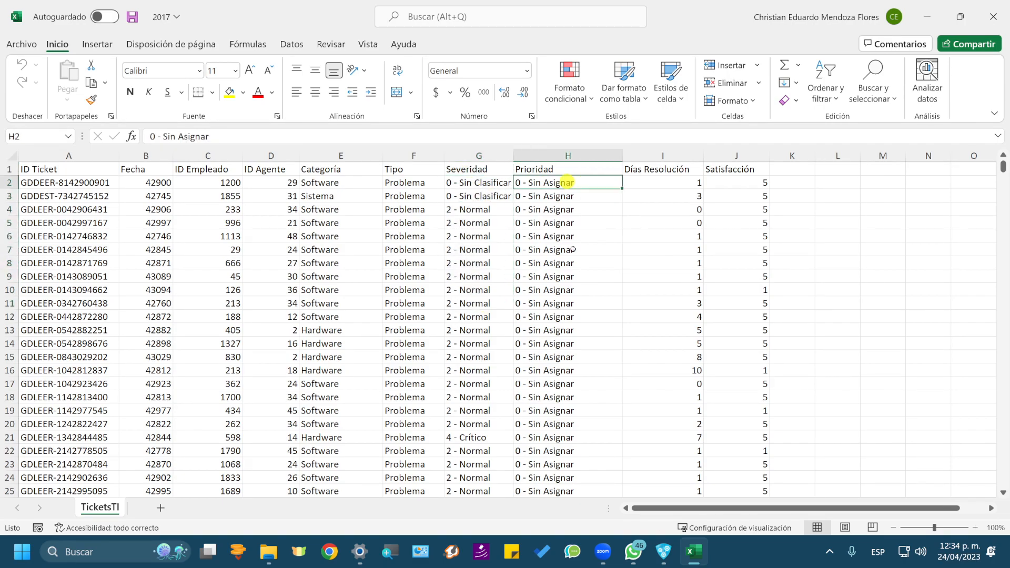
left_click(659, 184)
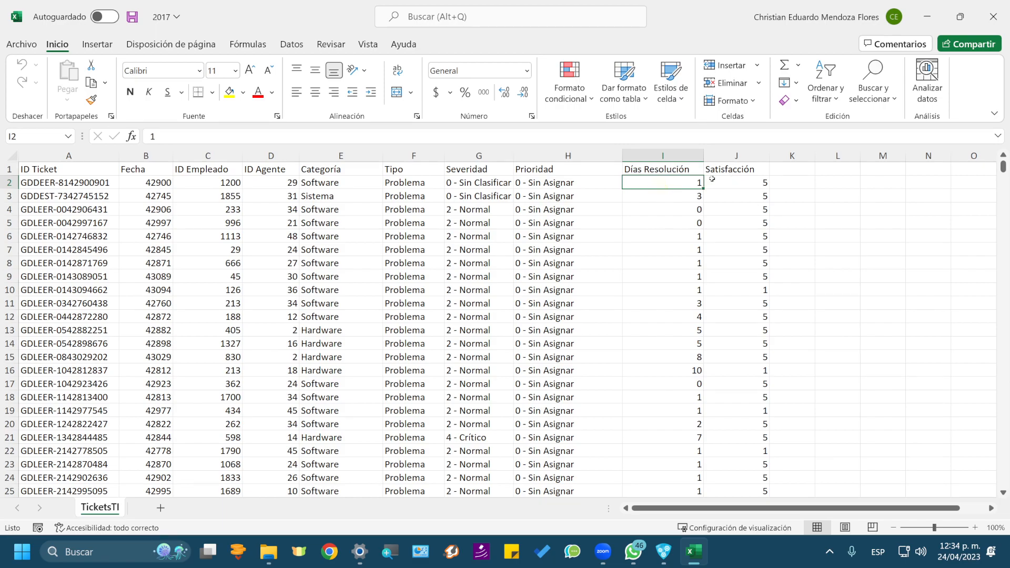
left_click(762, 186)
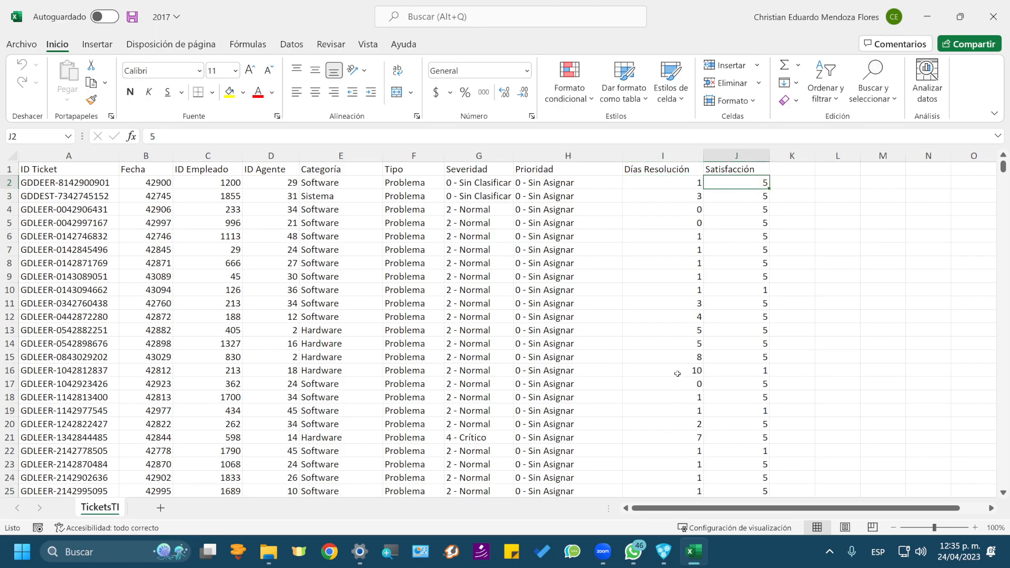
Step: Compare the resolution days and satisfaction score of the ticket in row 16, and close the 2017 workbook
left_click_drag(671, 370, 82, 371)
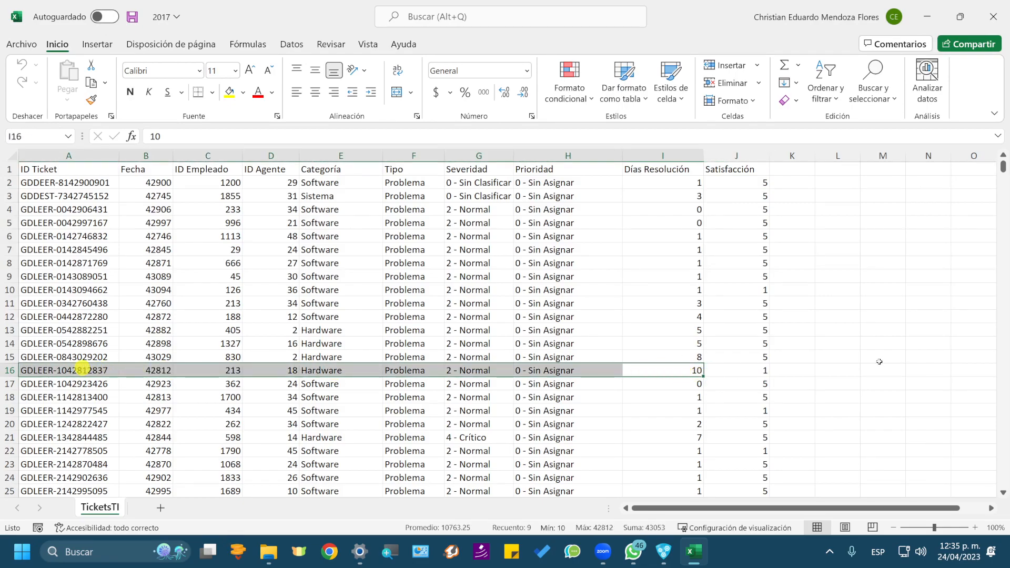
left_click(738, 374)
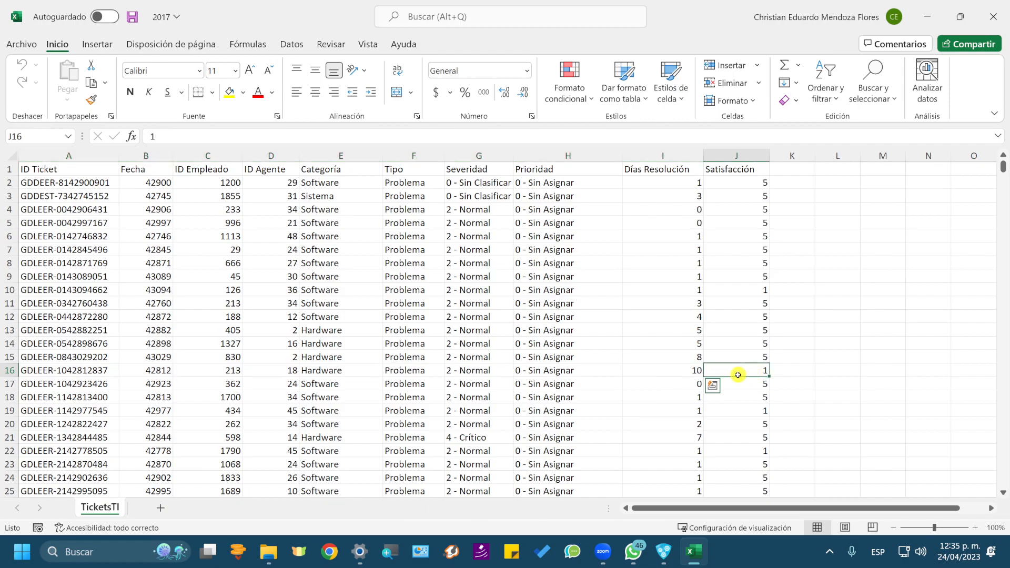
left_click(663, 374)
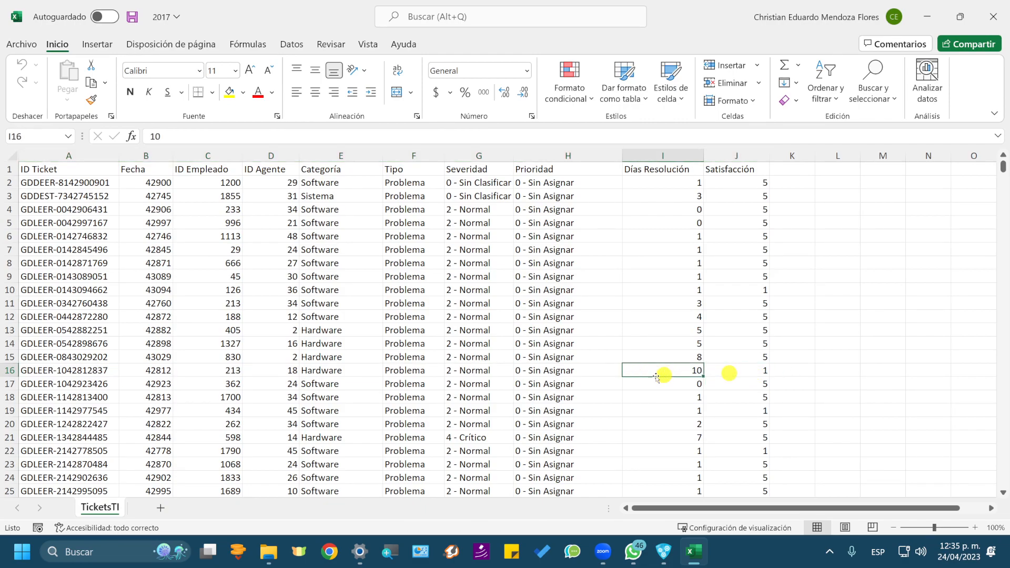
left_click(750, 370)
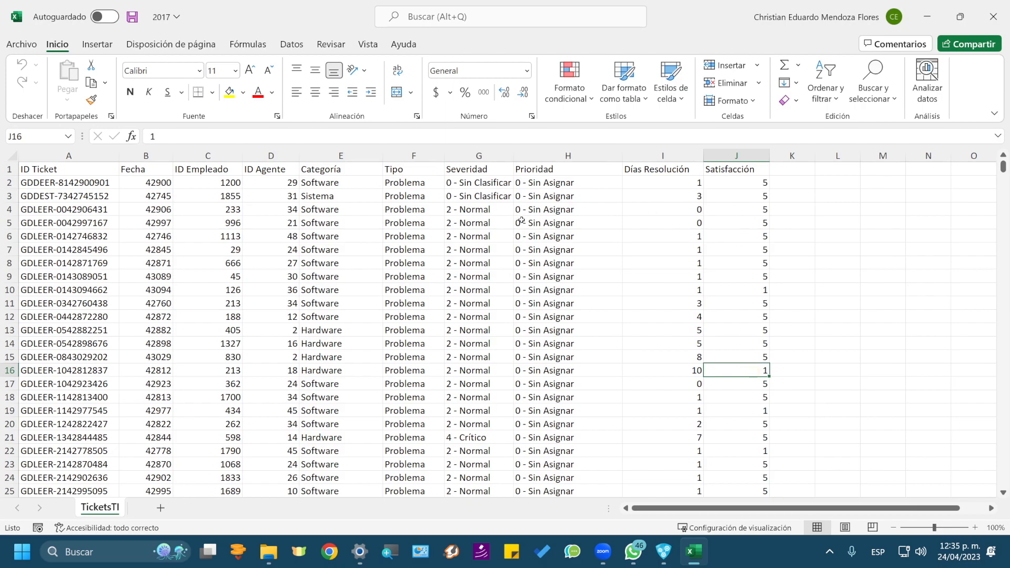
left_click(736, 371)
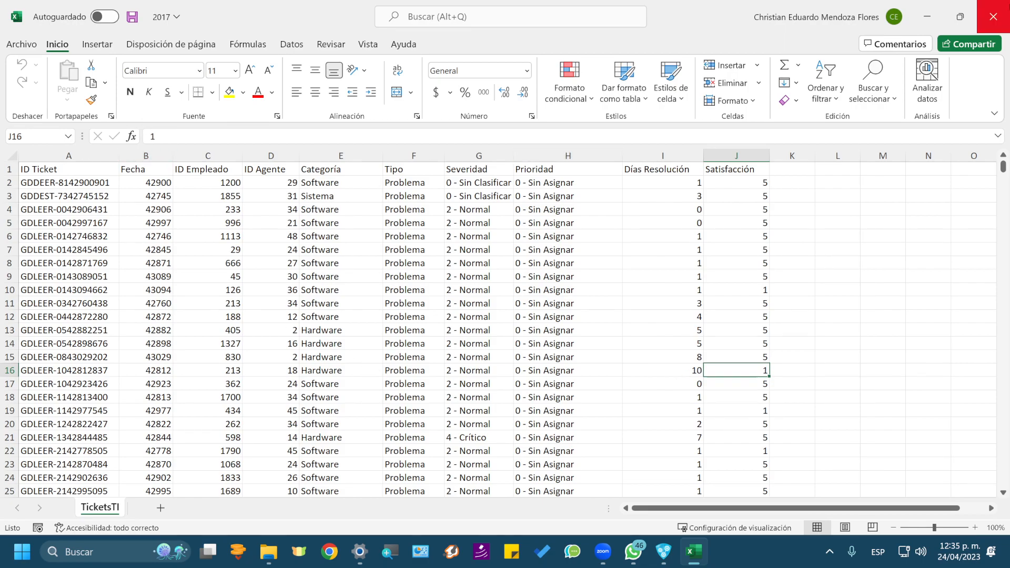
left_click(993, 17)
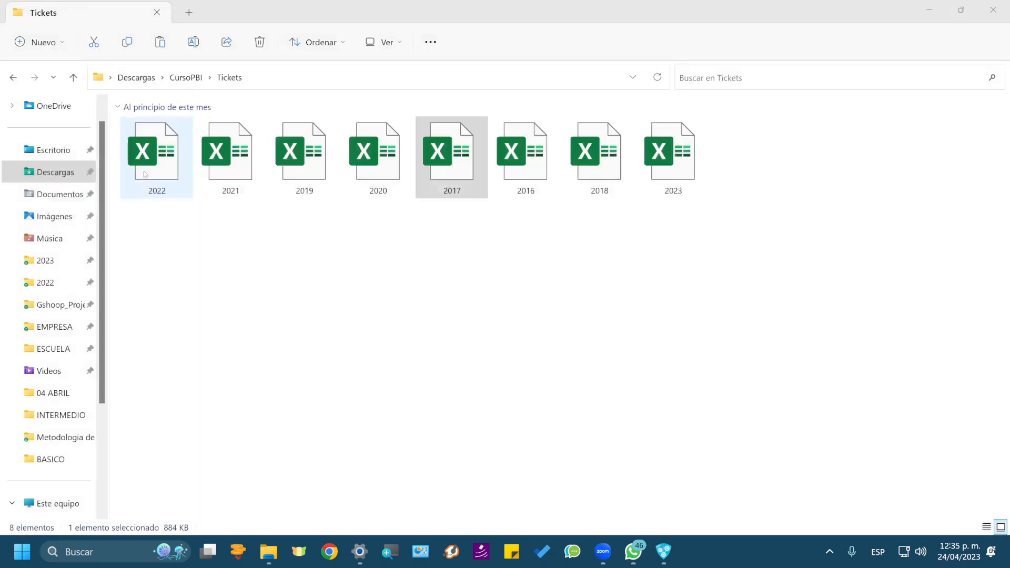
Step: Open the 2023 tickets workbook, enable its content to view the ticket data, and close it
left_click(680, 175)
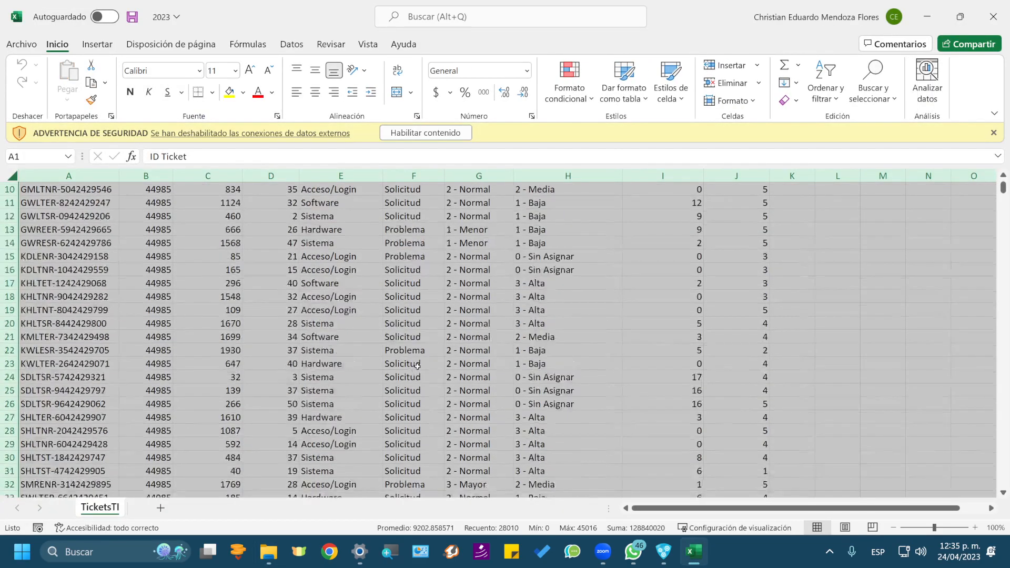
left_click(439, 134)
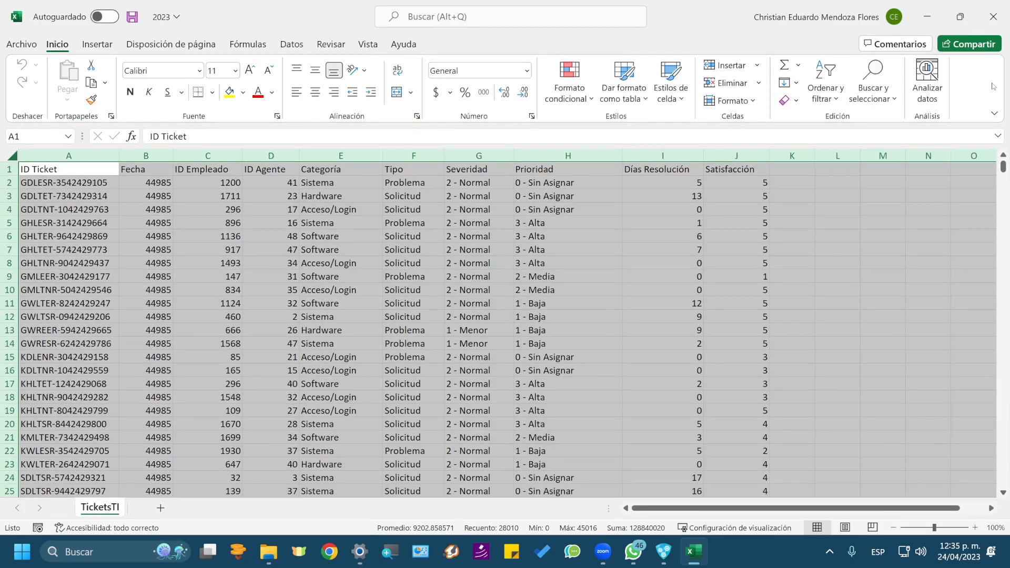
left_click(993, 17)
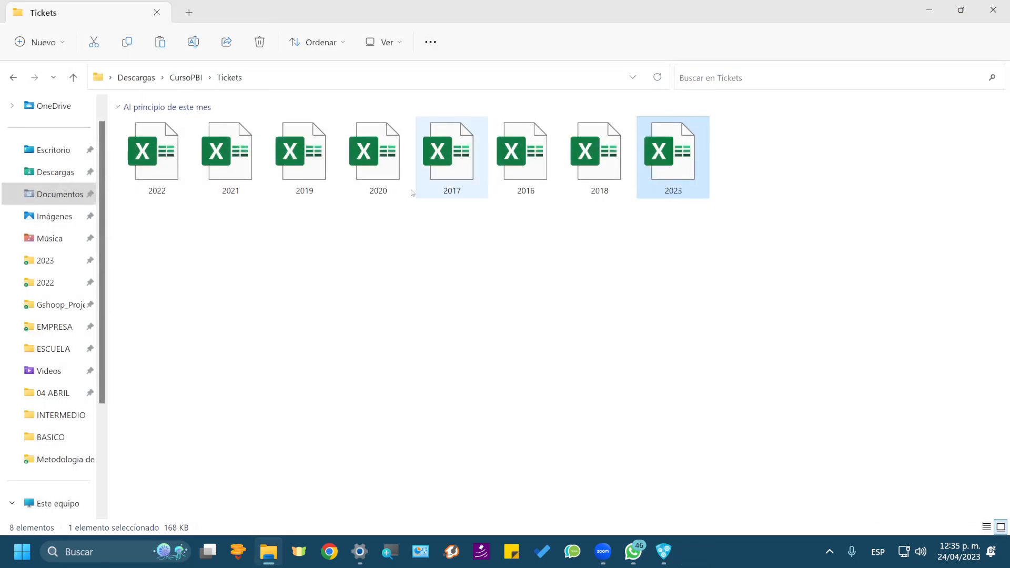
Step: Return to the CursoPBI folder and open the Agentes workbook with its content enabled
left_click(187, 79)
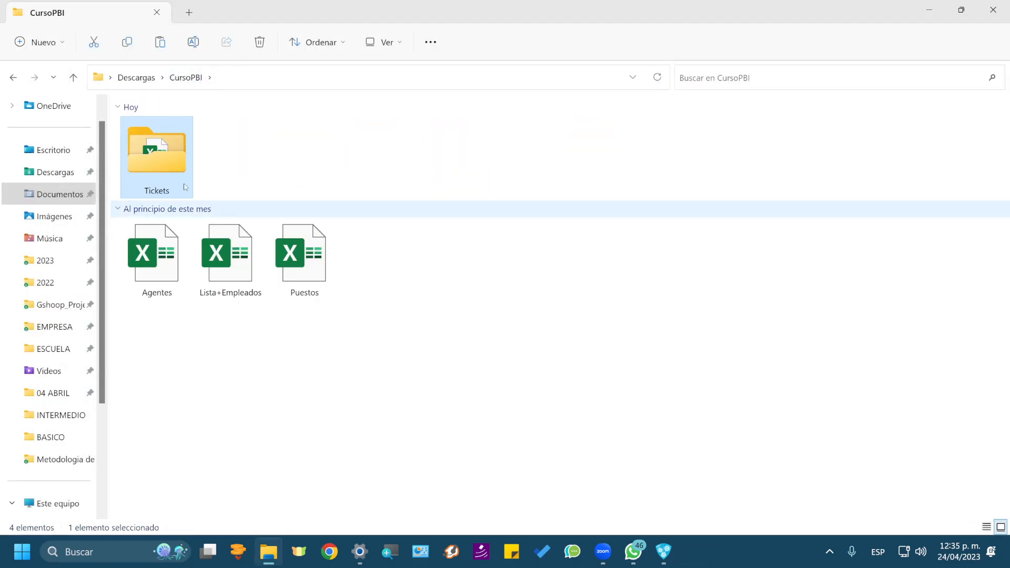
mouse_move(186, 160)
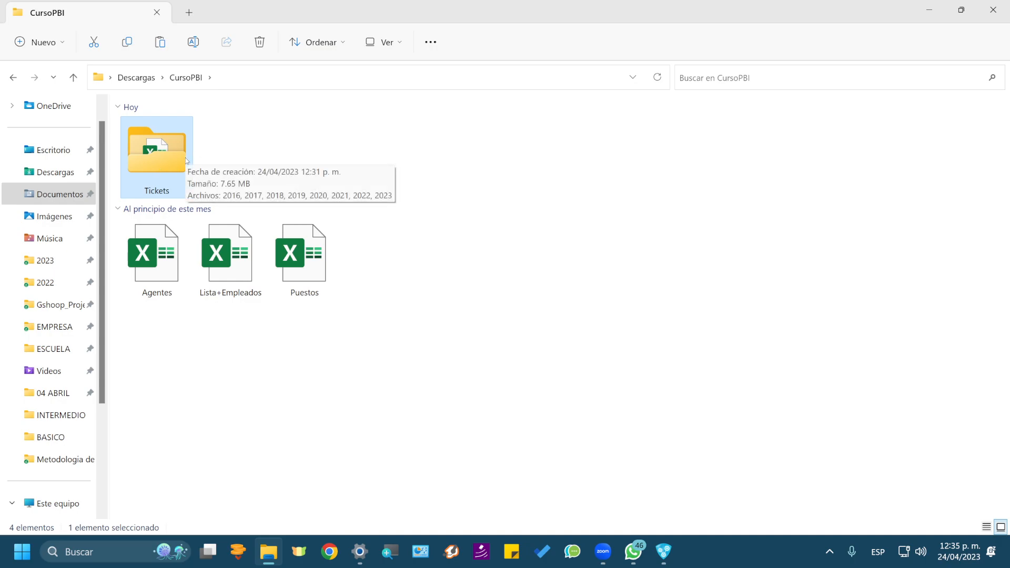
left_click(199, 370)
double_click(158, 269)
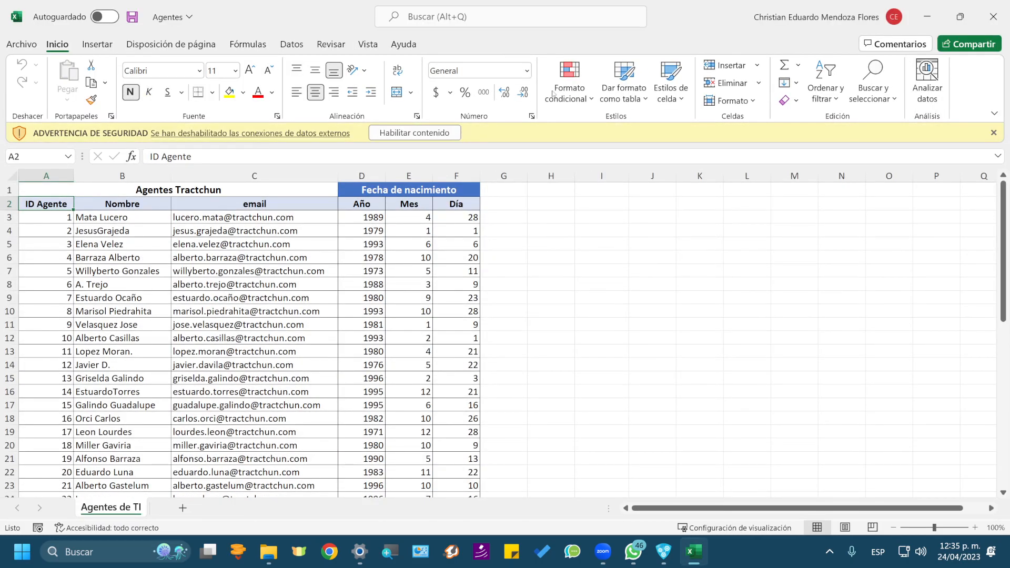
left_click(416, 132)
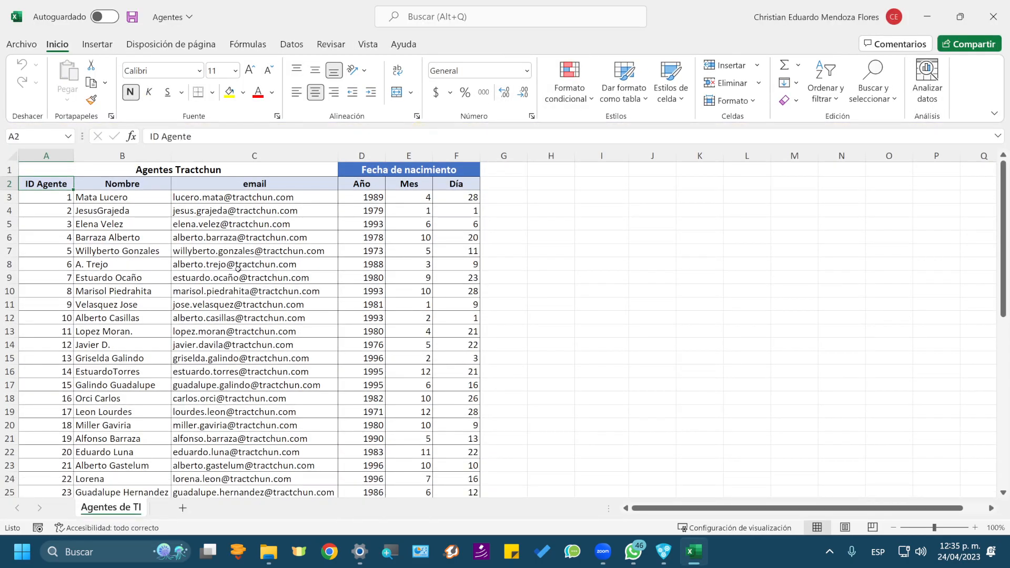
Step: Examine the agent list on the Agentes de TI sheet, including the birth date split into Año, Mes and Día columns
scroll(238, 270, "down", 3)
scroll(238, 269, "up", 3)
scroll(239, 268, "down", 5)
scroll(241, 272, "up", 5)
scroll(71, 378, "down", 11)
scroll(69, 368, "up", 7)
scroll(68, 362, "up", 4)
left_click_drag(350, 198, 415, 199)
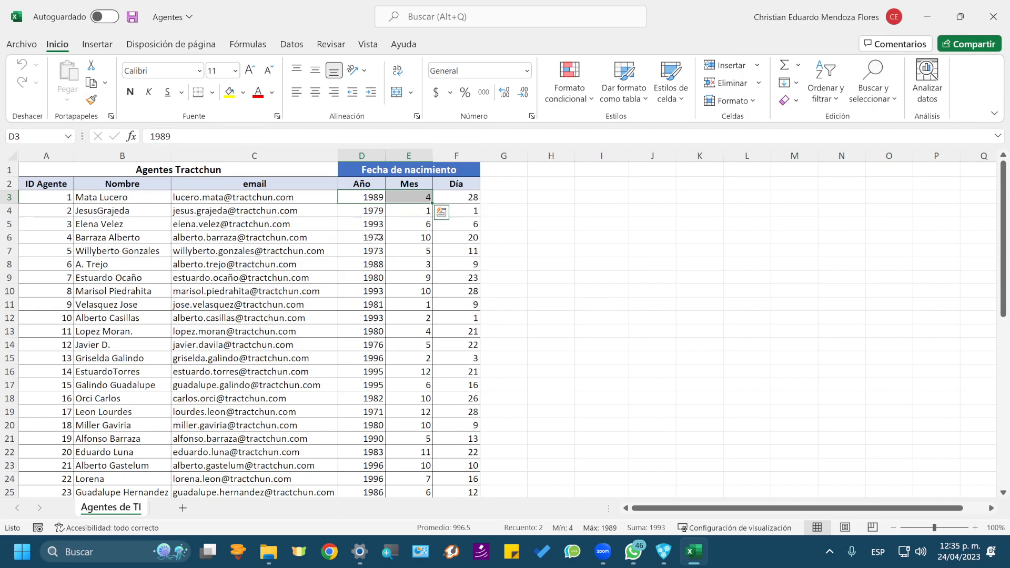
left_click(362, 198)
left_click_drag(428, 199, 462, 201)
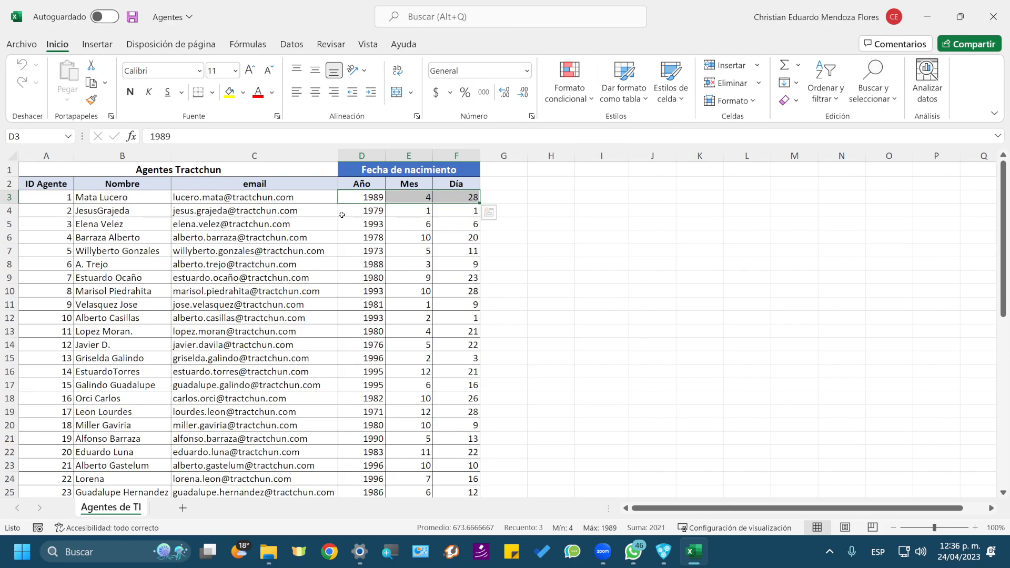
Step: Close the Agentes workbook and open Lista+Empleados from the CursoPBI folder
left_click(991, 16)
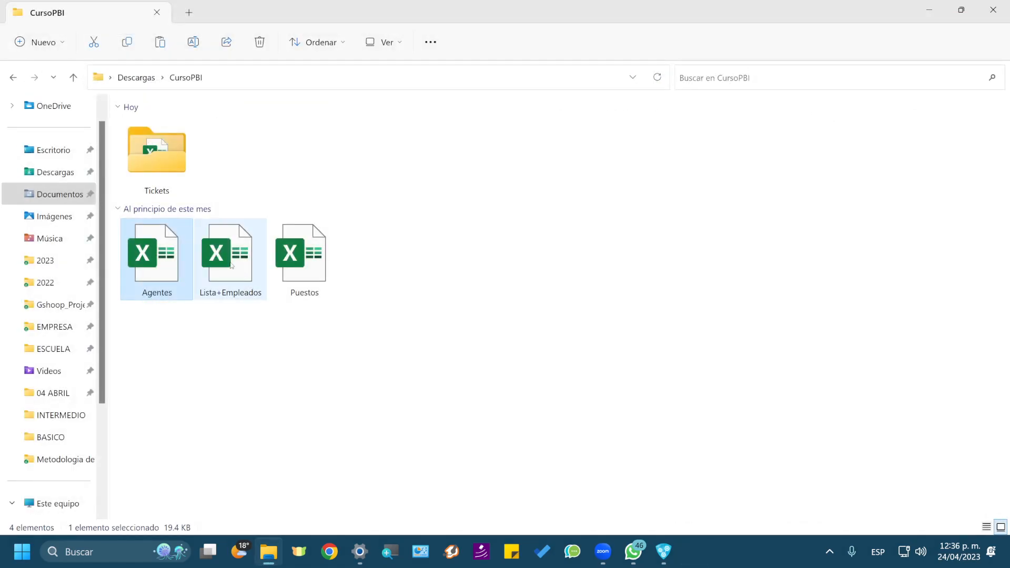
left_click(227, 253)
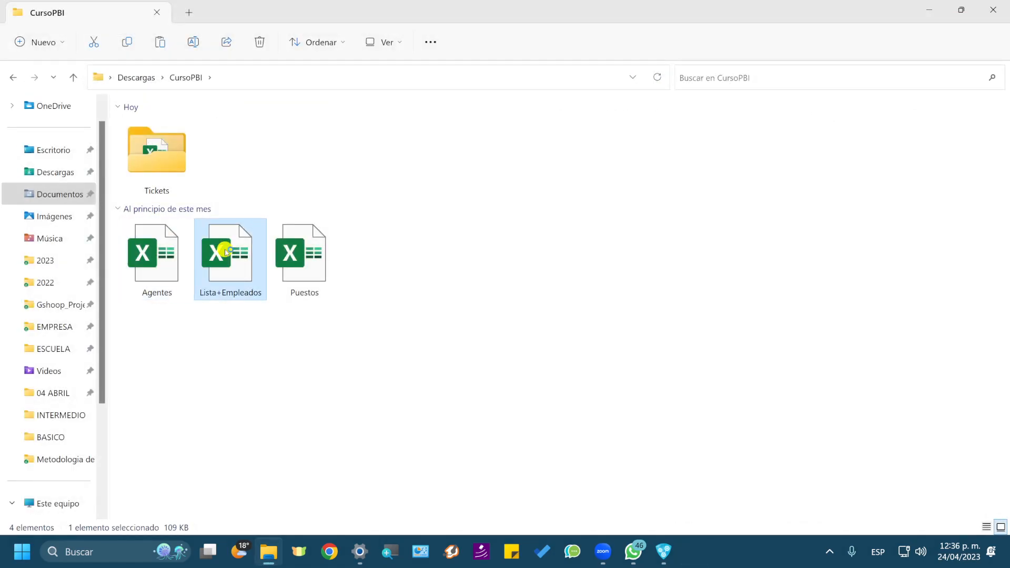
double_click(226, 252)
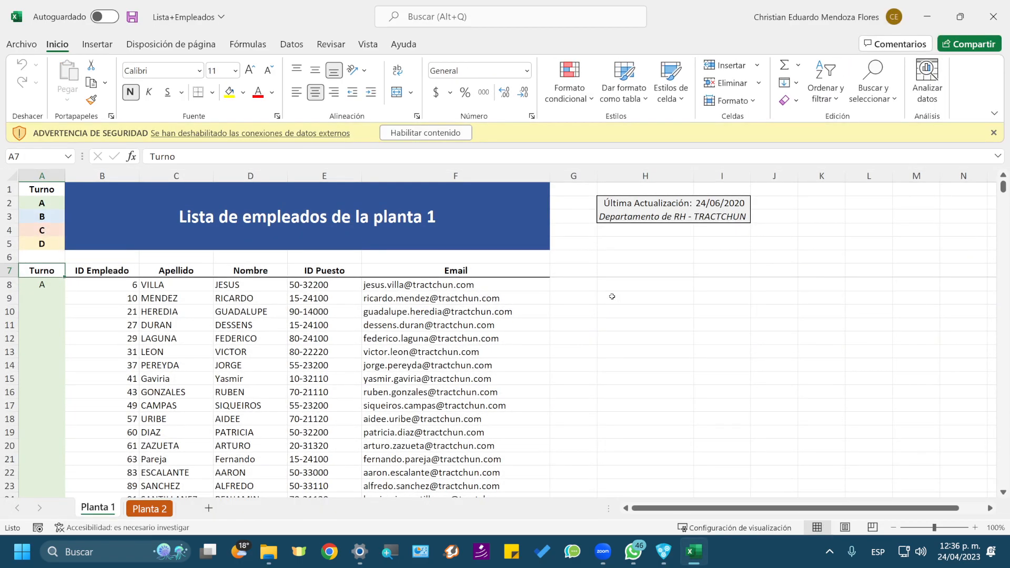
Step: Dismiss the external-connections security warning and examine the Planta 1 employee list from shift A into shift B
left_click(993, 133)
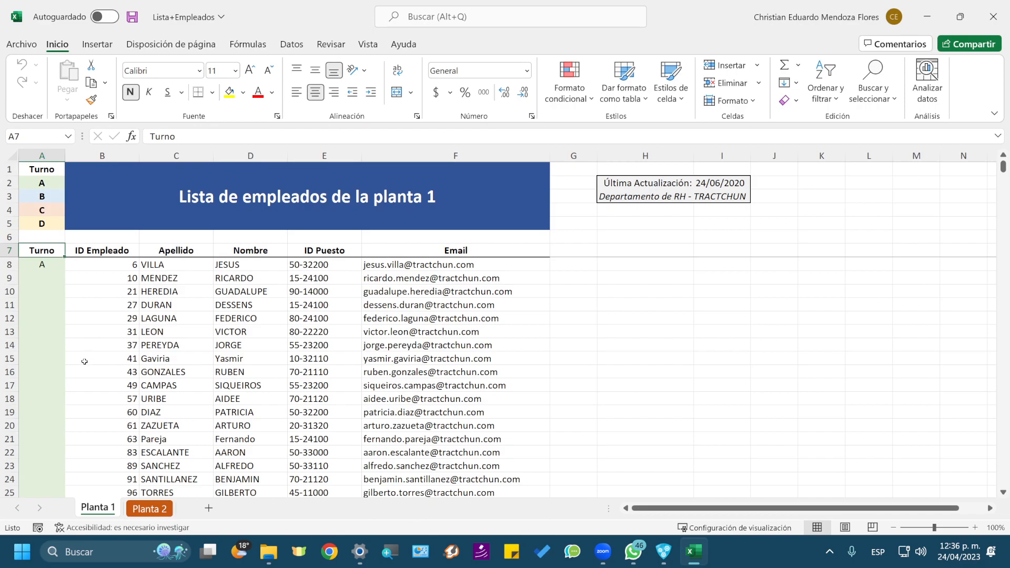
scroll(65, 424, "down", 2)
scroll(49, 295, "up", 2)
scroll(37, 366, "down", 19)
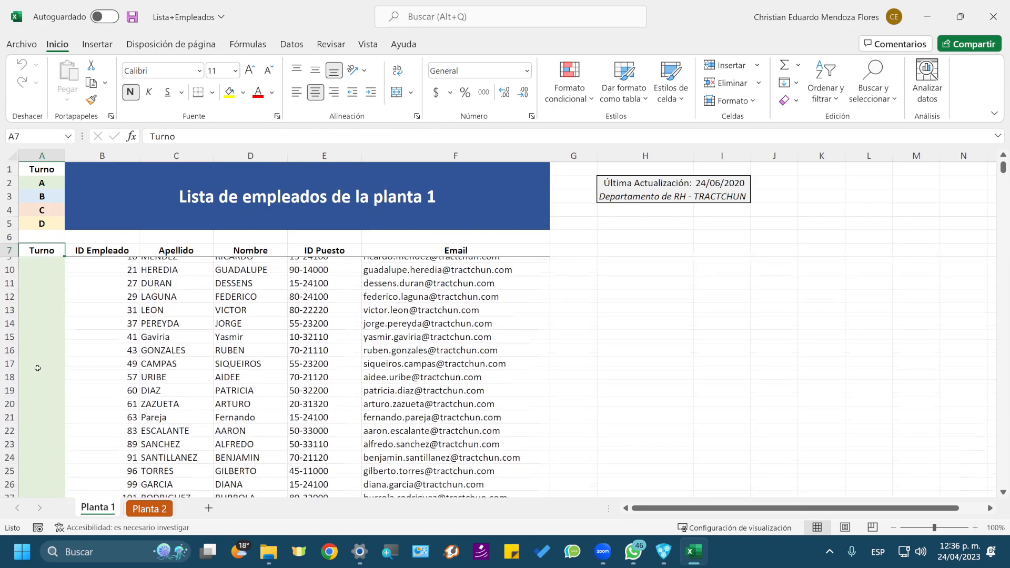
scroll(37, 367, "down", 20)
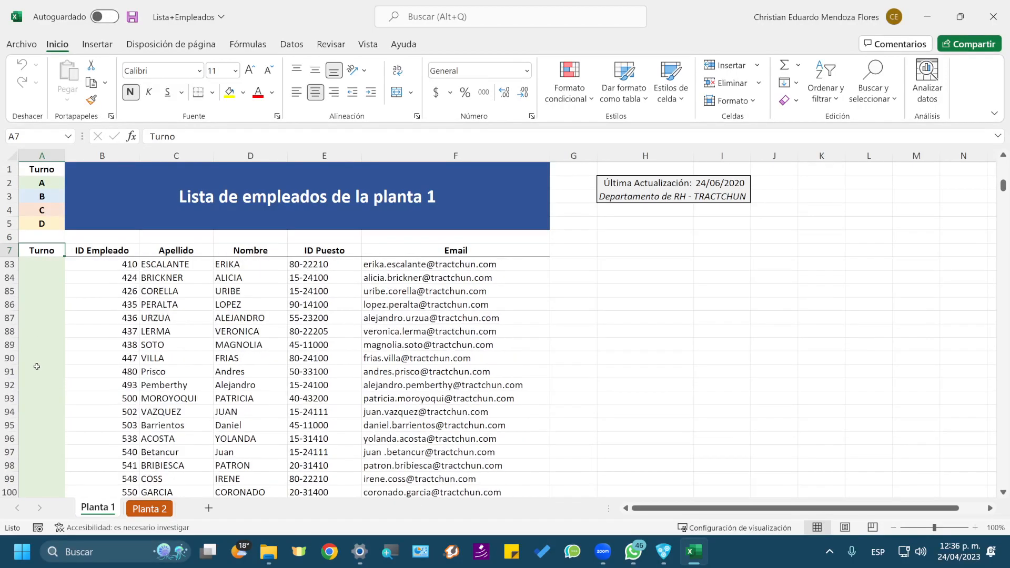
scroll(36, 366, "down", 20)
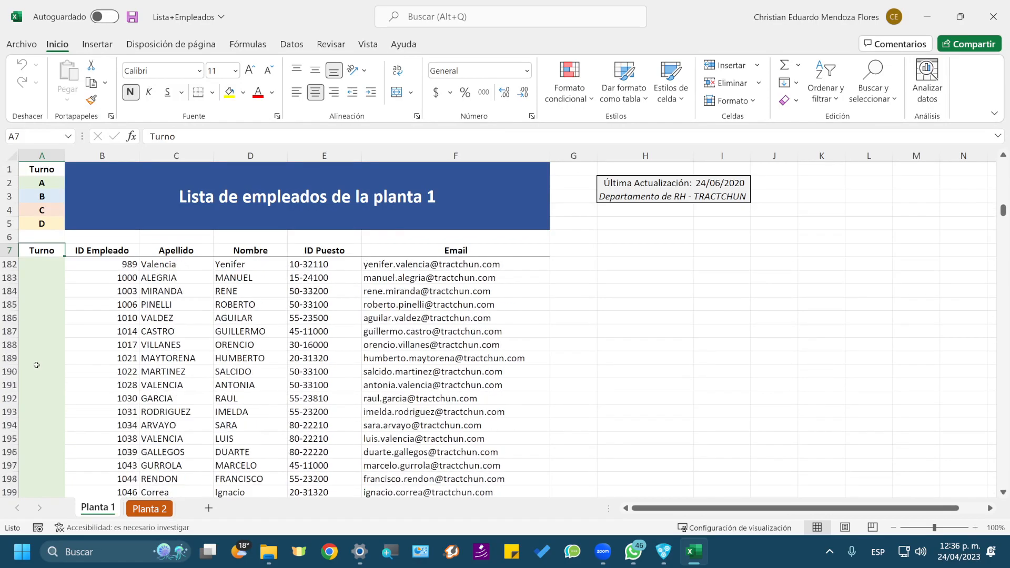
scroll(71, 465, "down", 20)
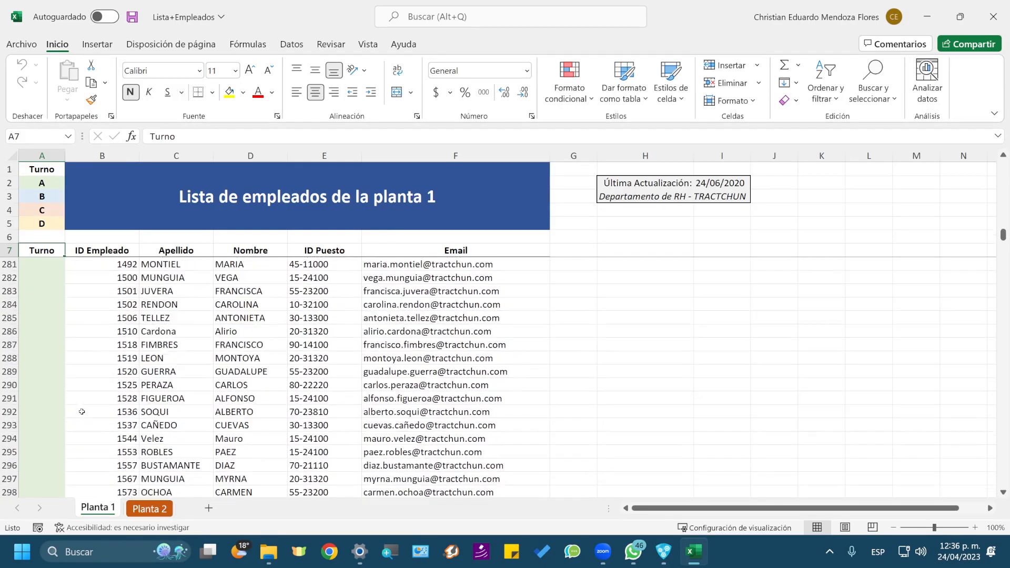
scroll(52, 398, "down", 10)
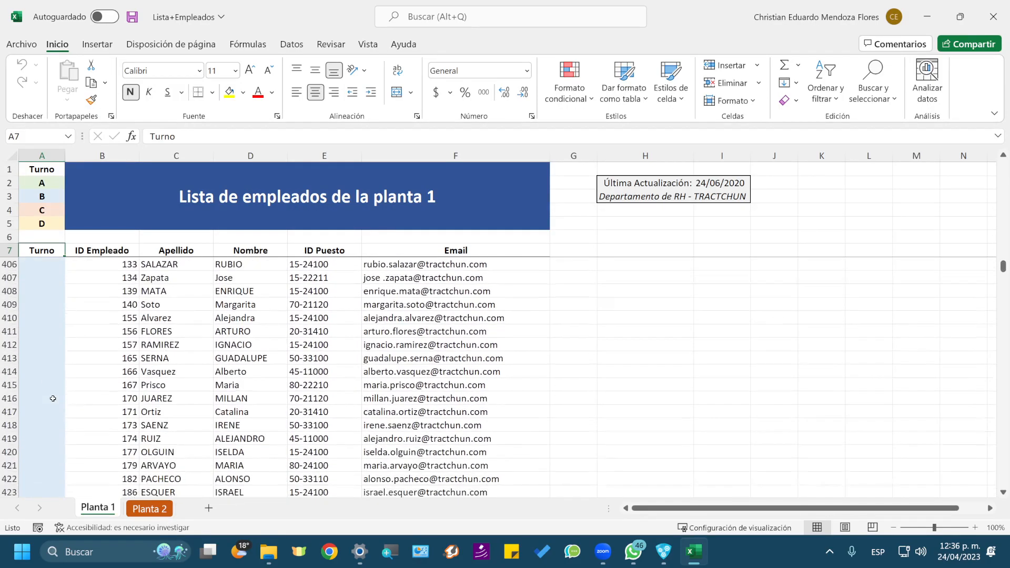
Step: Examine where shift B begins on Planta 1 and review the ID Empleado values of the shift A employees
scroll(50, 396, "up", 4)
scroll(51, 396, "up", 20)
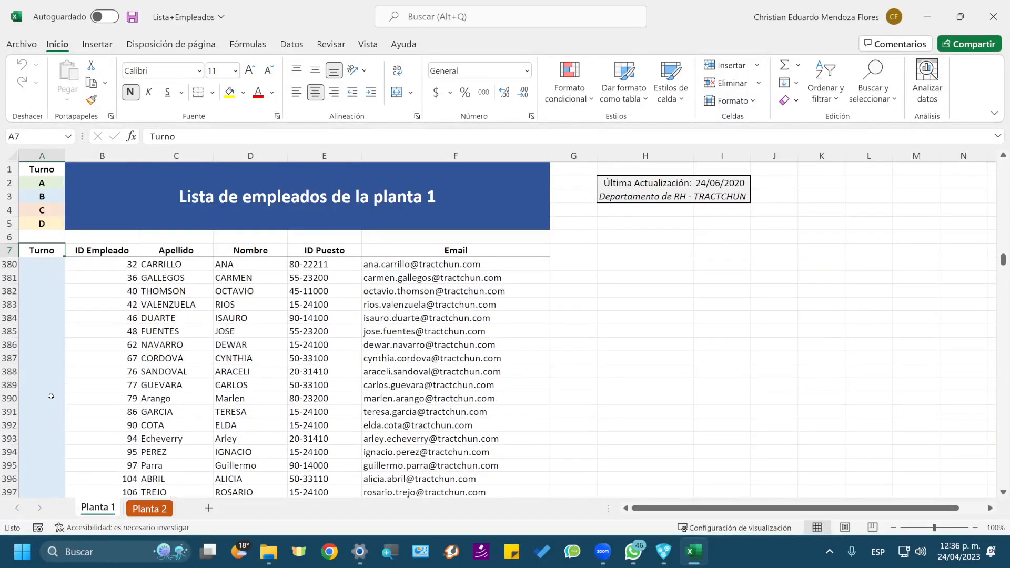
scroll(51, 396, "up", 17)
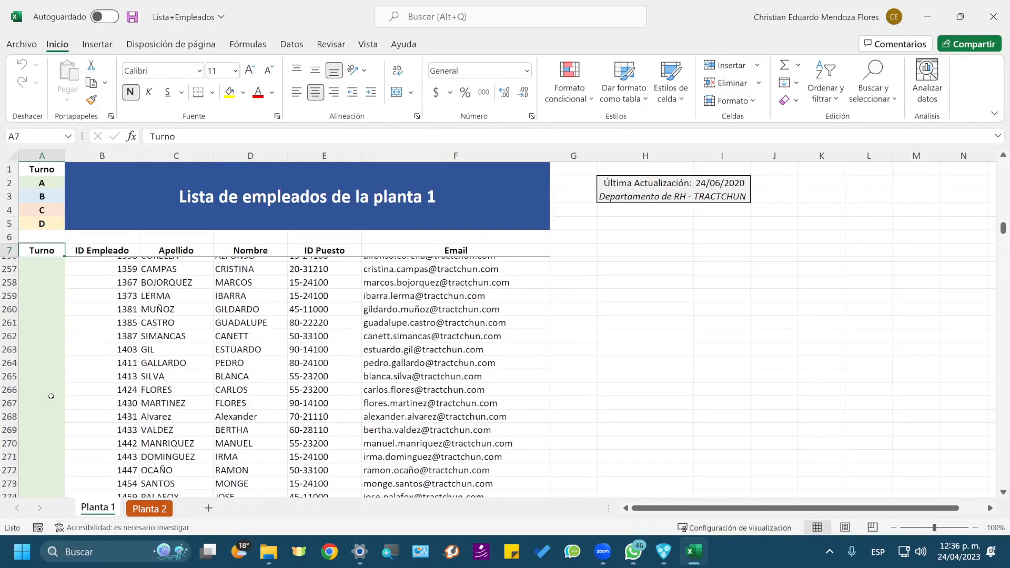
left_click(105, 326)
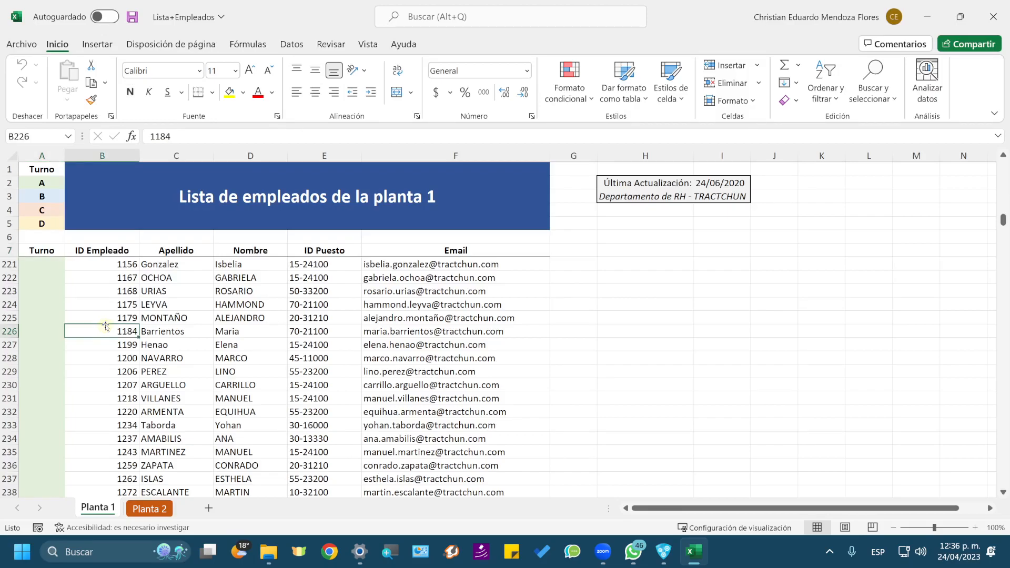
scroll(105, 325, "up", 12)
scroll(107, 330, "up", 6)
left_click(110, 267)
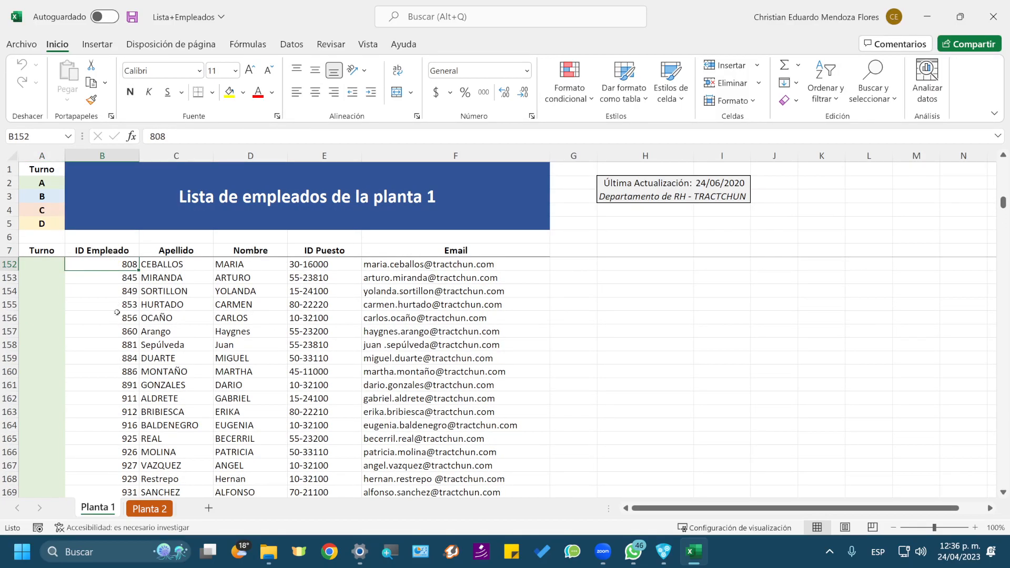
scroll(126, 356, "up", 20)
scroll(126, 356, "up", 20)
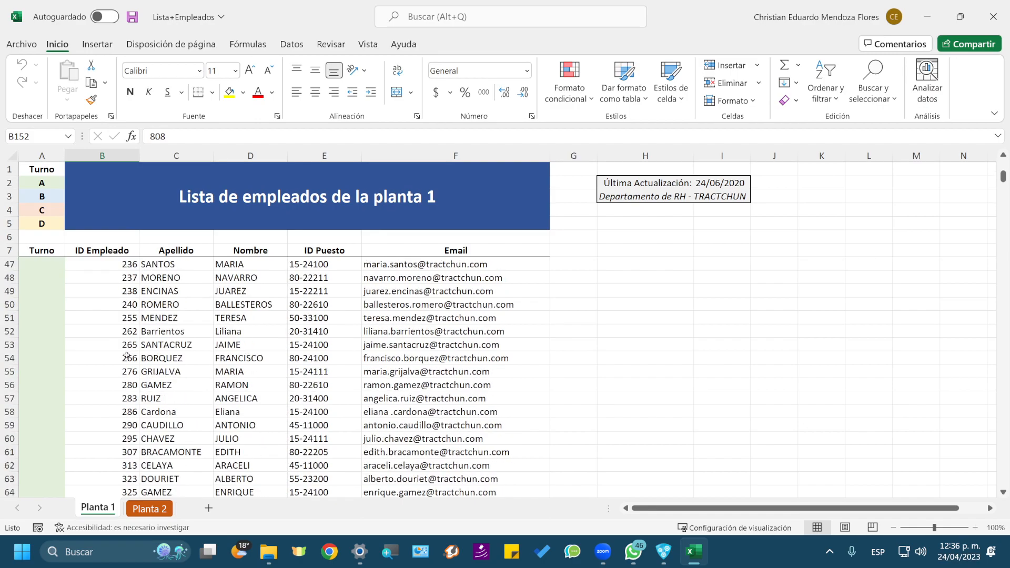
Step: Compare the Planta 1 and Planta 2 sheets, then close the Lista+Empleados workbook
left_click(149, 508)
left_click(99, 510)
left_click(149, 508)
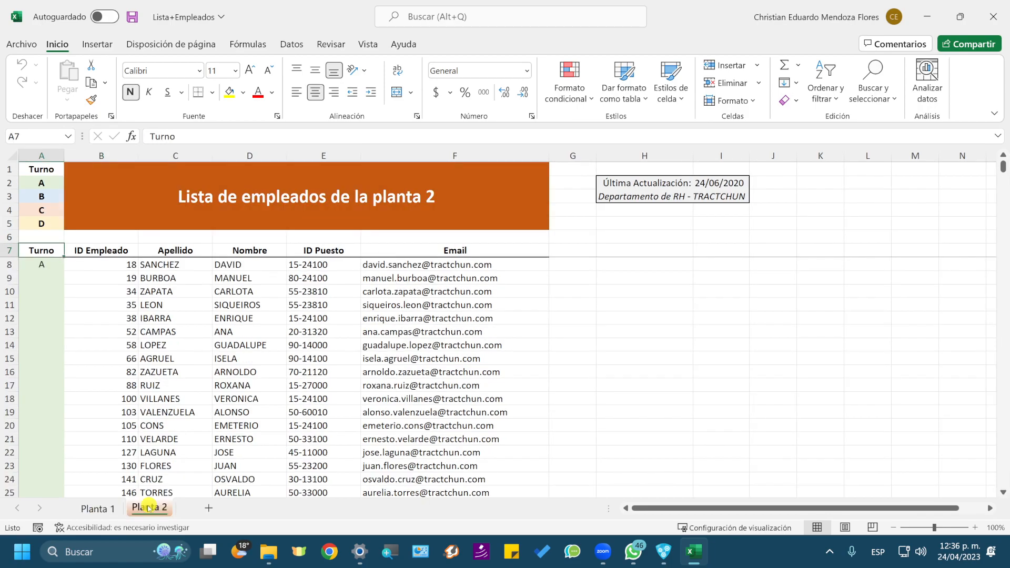
left_click(113, 508)
left_click(144, 508)
left_click(112, 509)
left_click(157, 512)
left_click(992, 16)
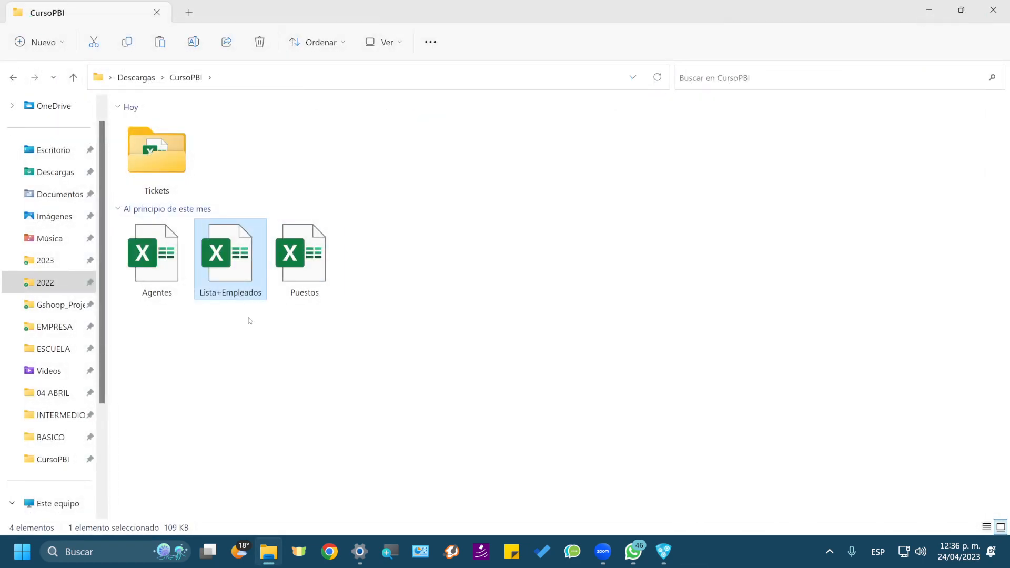
Step: Open the Puestos workbook from the CursoPBI folder, enable its content and examine the ID Puesto codes
left_click(304, 269)
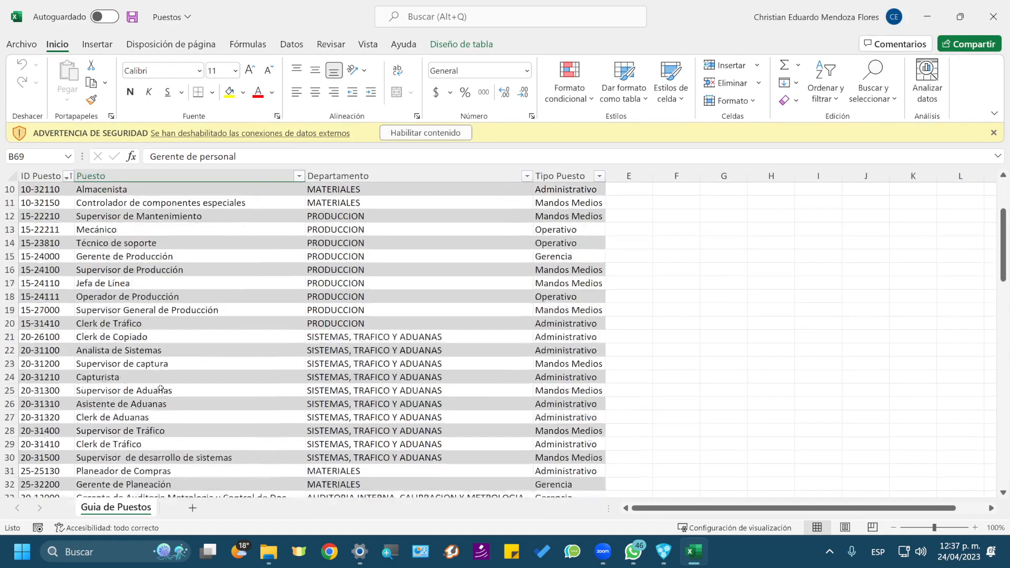
left_click(422, 133)
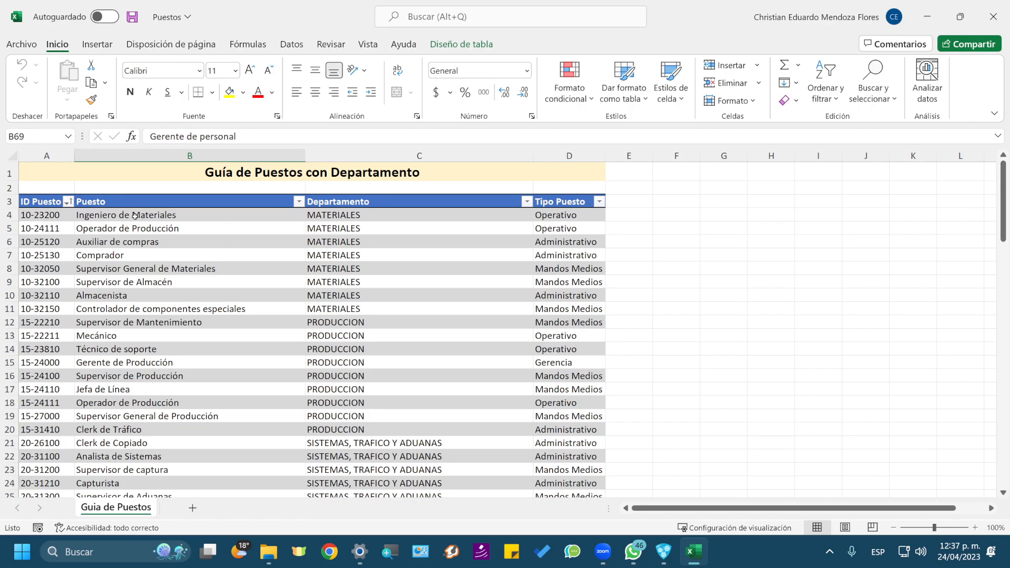
left_click_drag(48, 216, 48, 402)
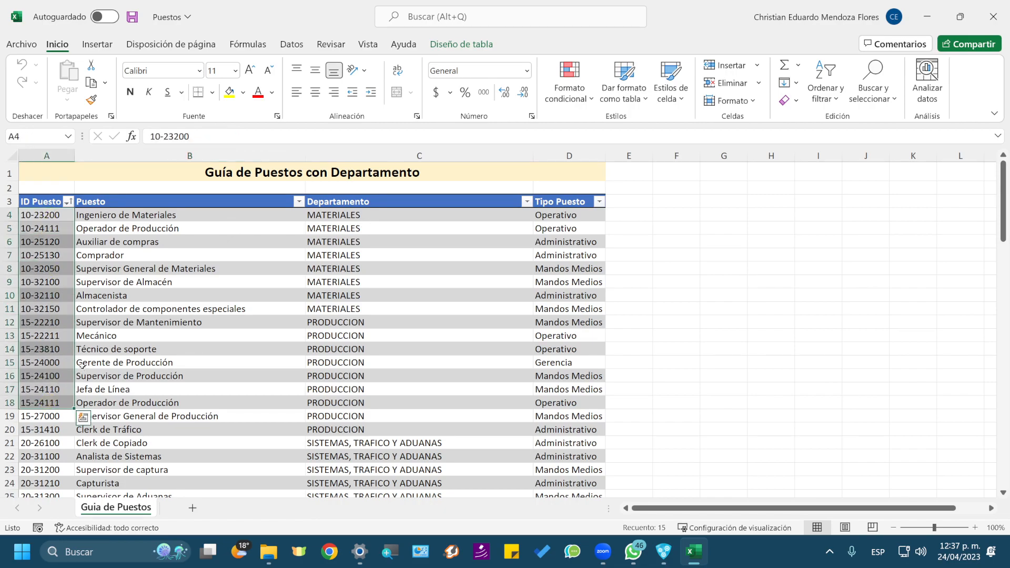
Step: Reopen Lista+Empleados and examine how the ID Puesto column on Planta 1 relates to each employee's name
left_click(927, 14)
left_click(160, 260)
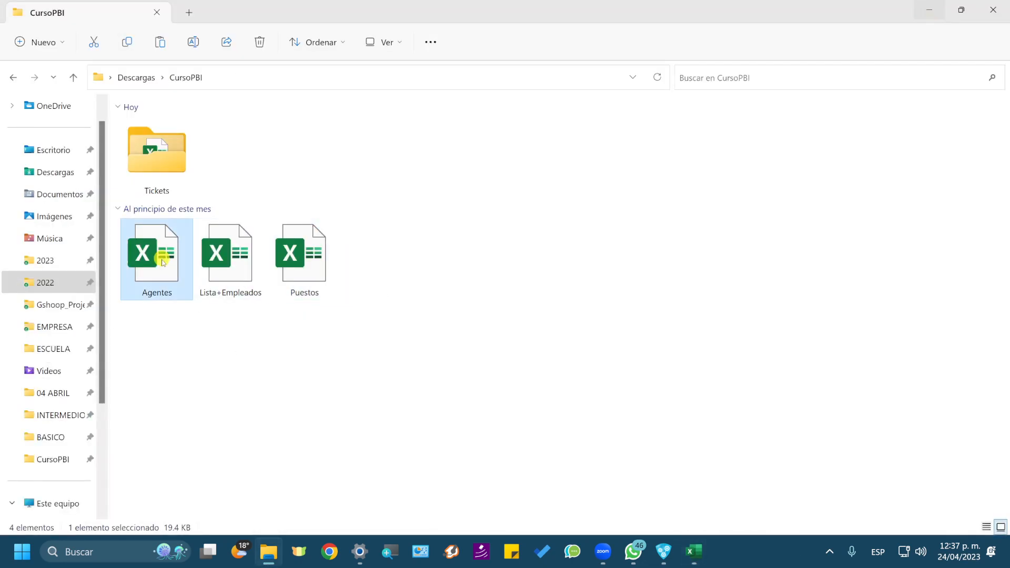
double_click(247, 267)
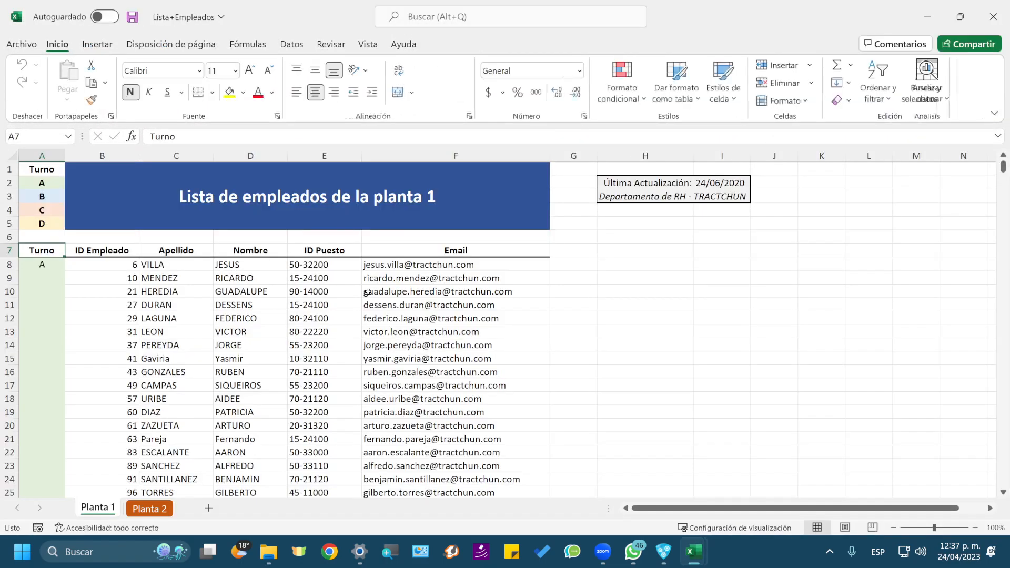
left_click(314, 251)
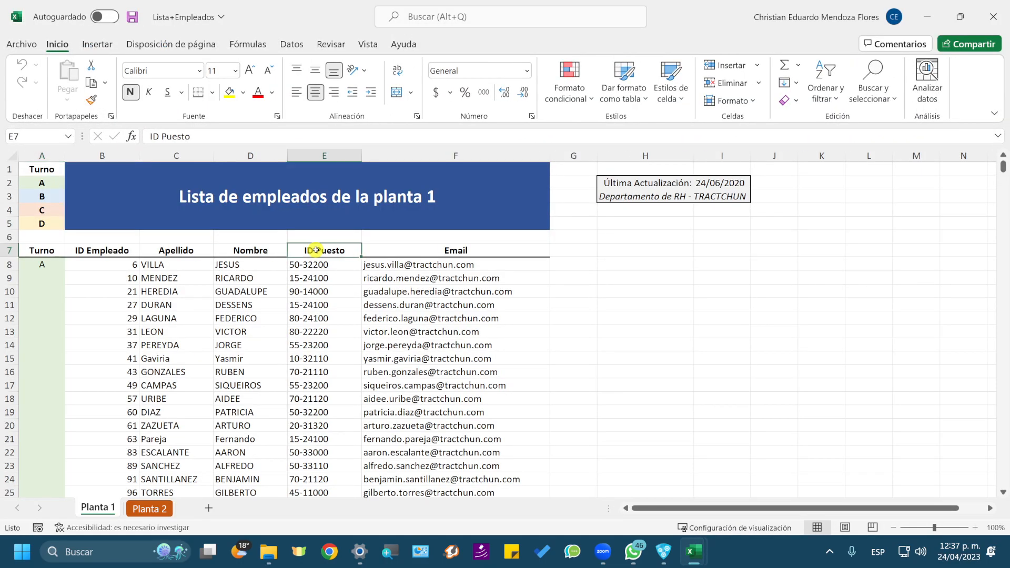
left_click_drag(315, 273, 308, 385)
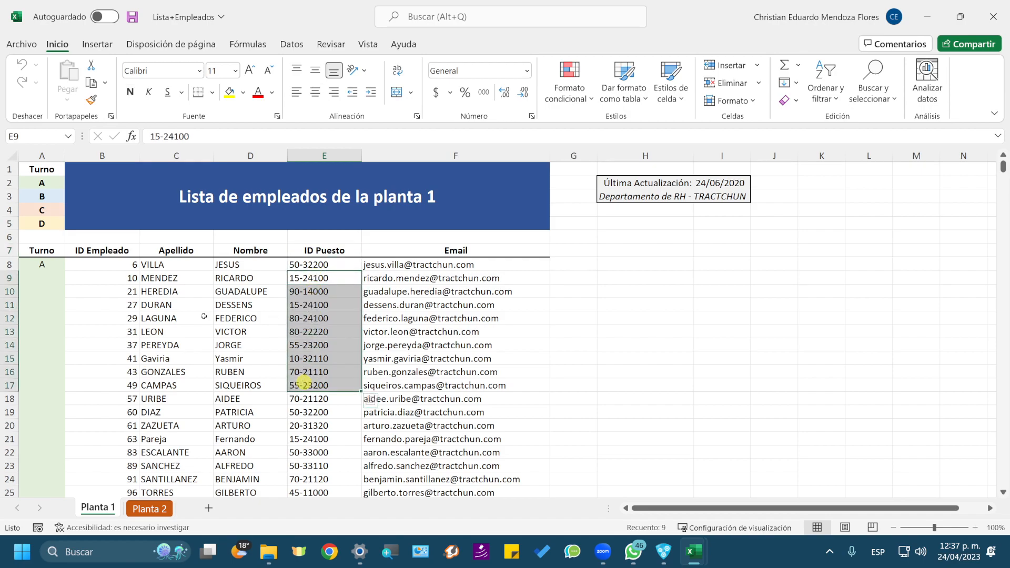
left_click_drag(245, 264, 163, 264)
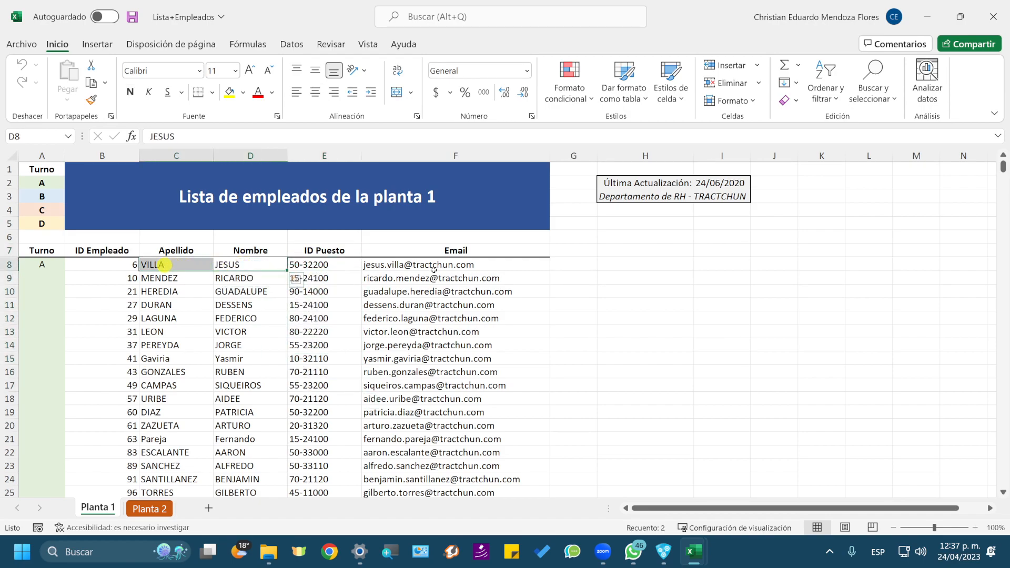
Step: Return to the Puestos workbook, review the full Guia de Puestos table of positions and departments, and close it
left_click(929, 22)
left_click(60, 270)
scroll(95, 285, "down", 3)
scroll(95, 285, "up", 3)
scroll(95, 285, "down", 6)
scroll(95, 285, "up", 6)
scroll(100, 284, "down", 6)
scroll(101, 284, "down", 18)
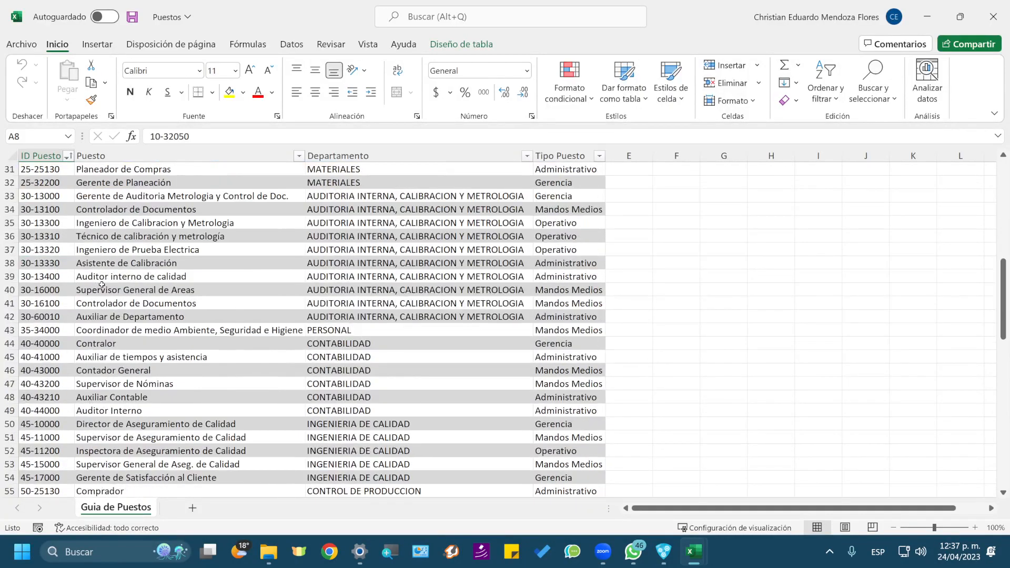
scroll(103, 278, "down", 9)
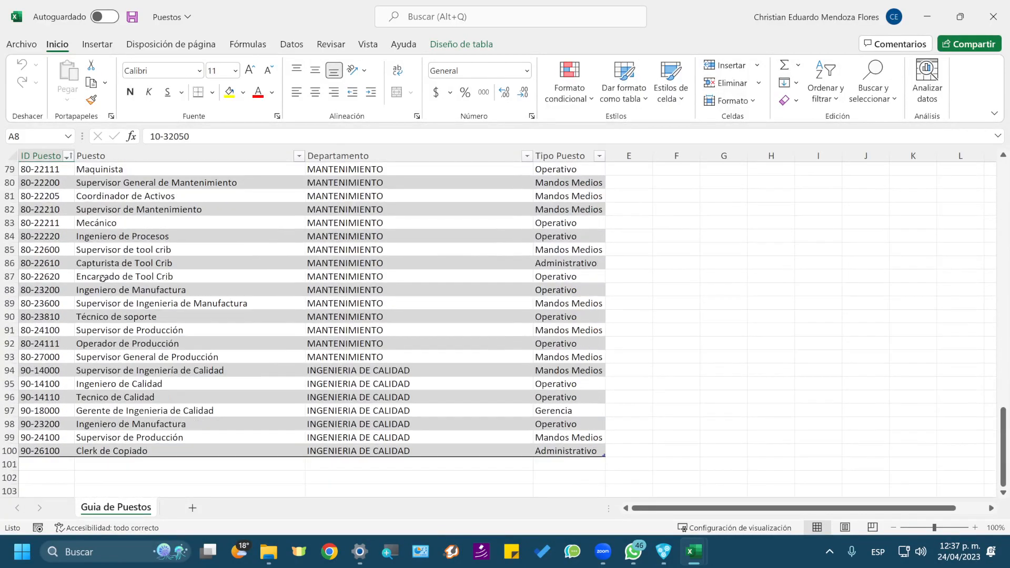
scroll(104, 280, "up", 15)
scroll(105, 280, "up", 18)
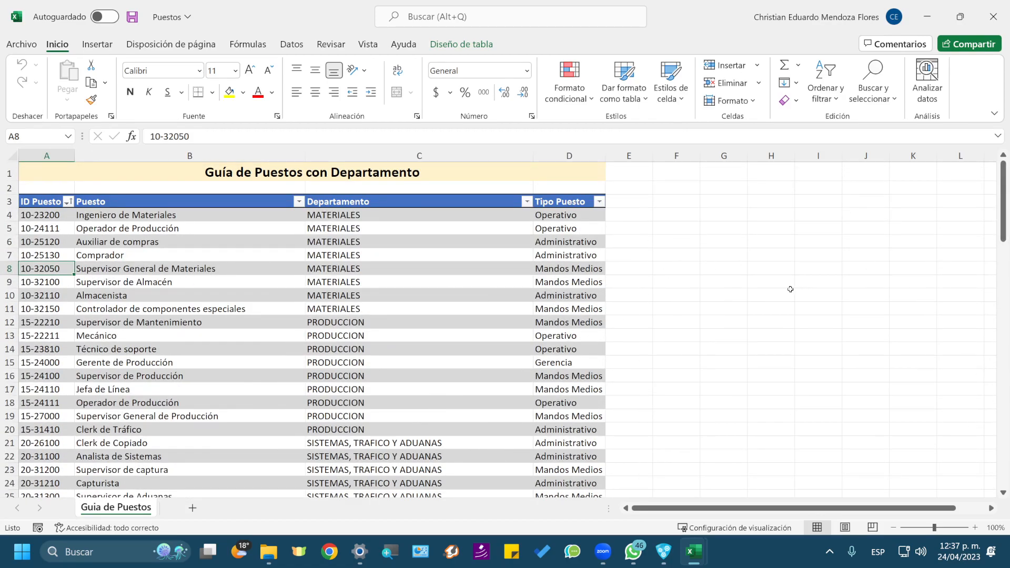
left_click(993, 17)
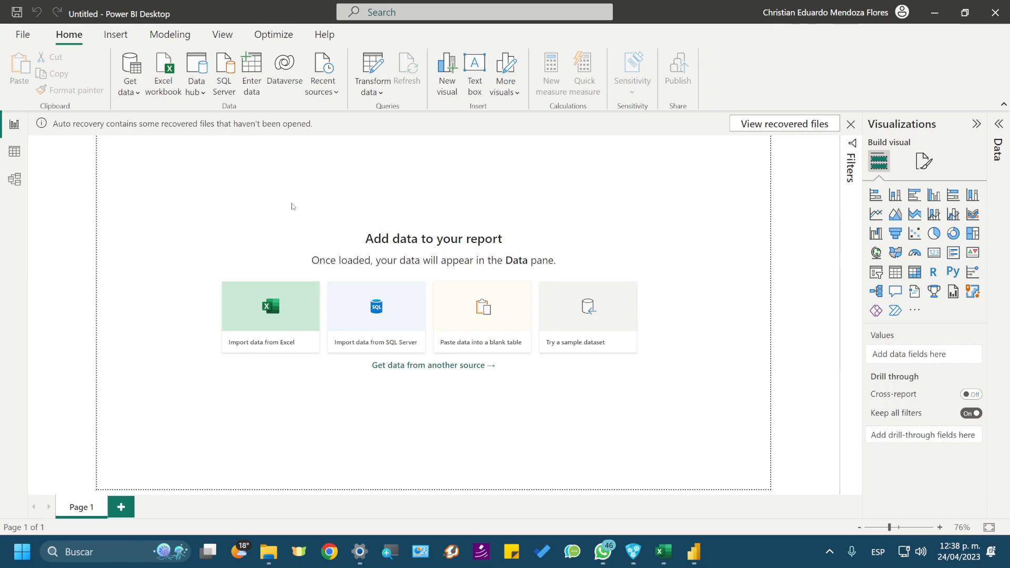
Step: In Power BI Desktop, start a new data connection with the Folder connector
left_click(141, 96)
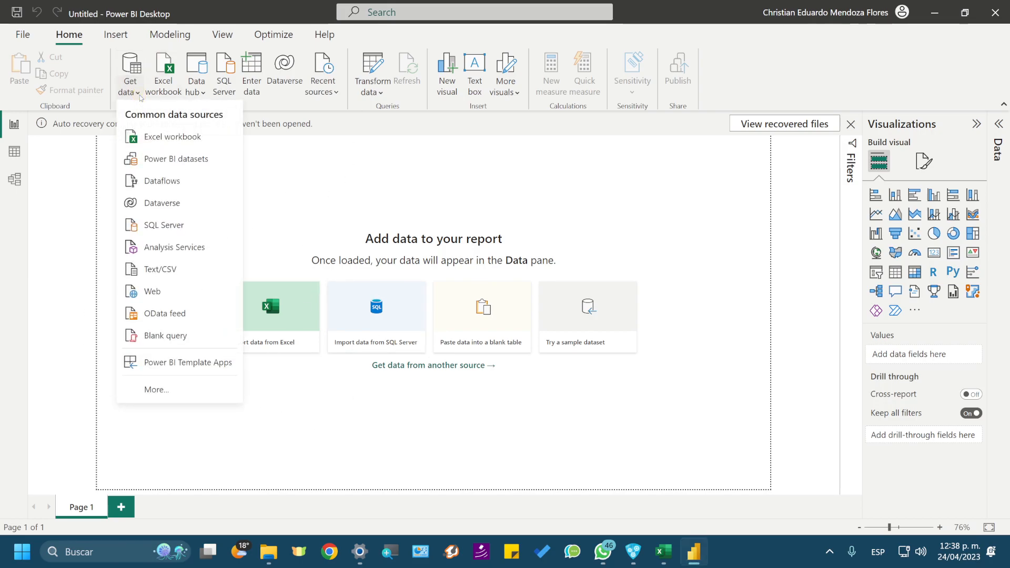
left_click(170, 390)
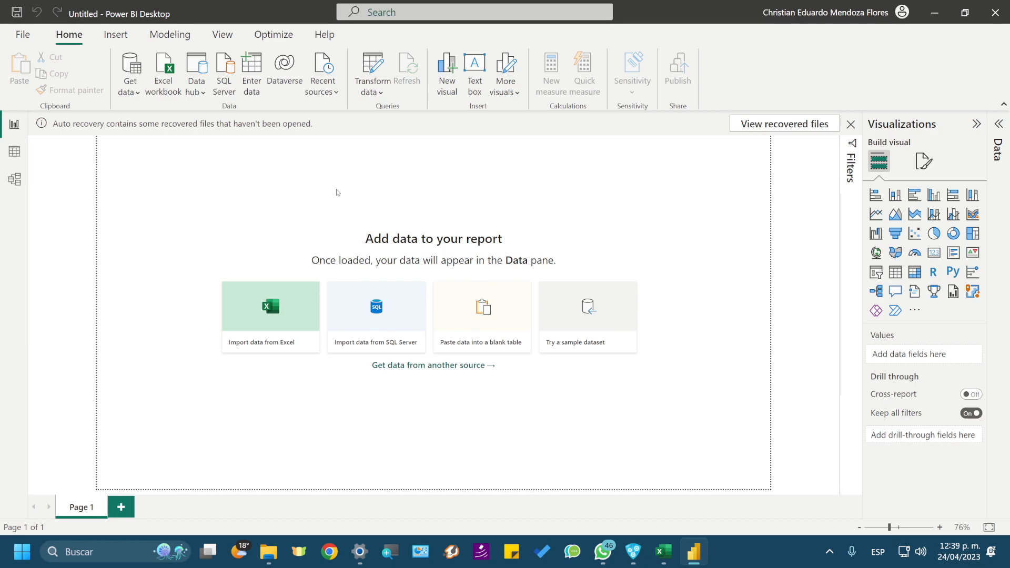
left_click(850, 126)
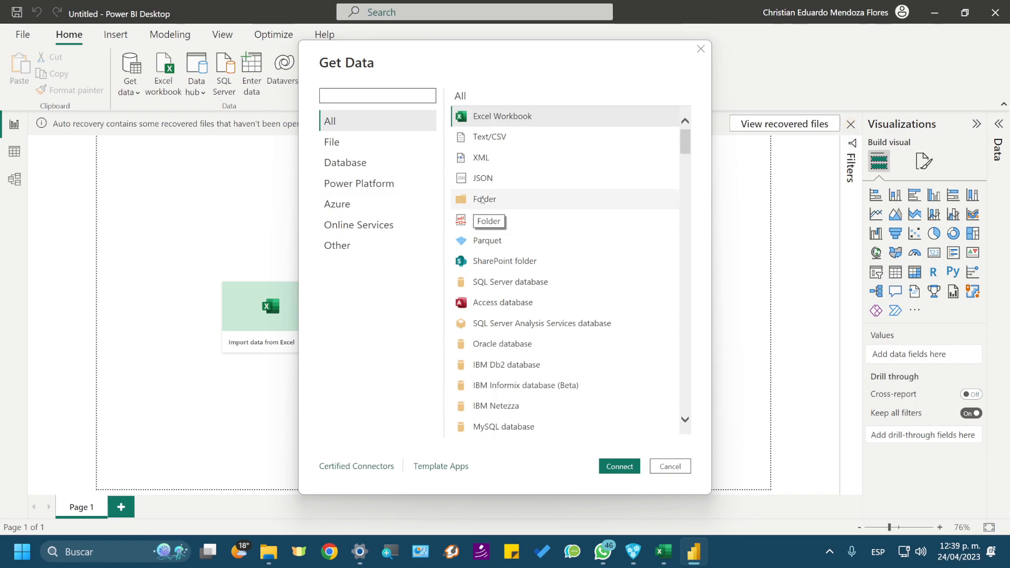
left_click(482, 200)
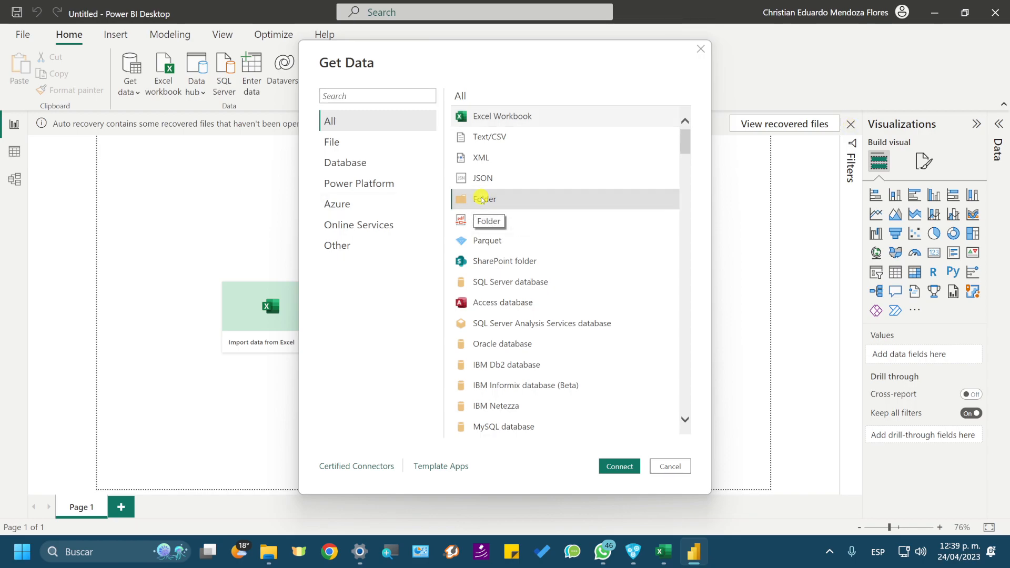
left_click(620, 467)
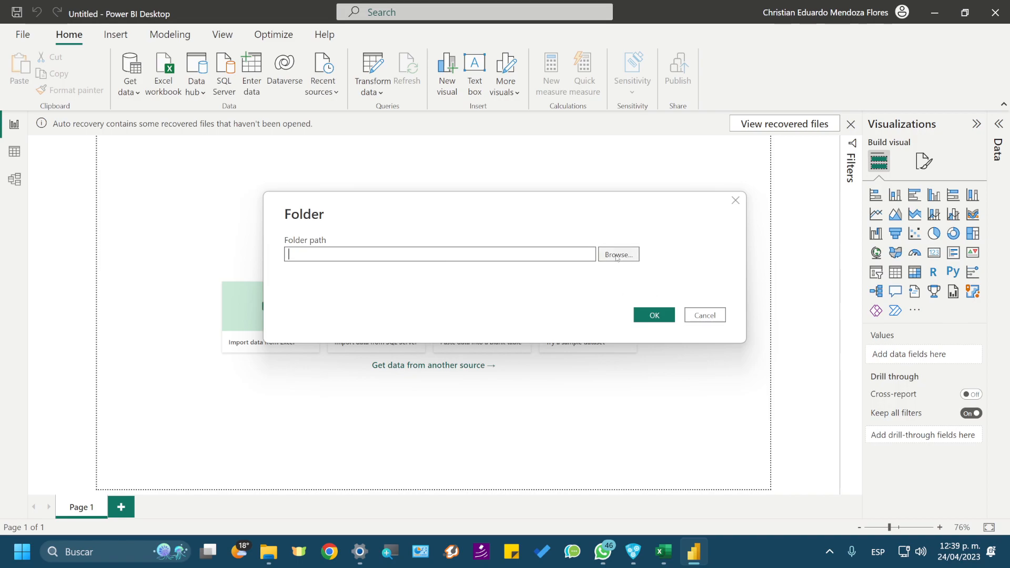
Step: Choose the Tickets subfolder of CursoPBI in Downloads as the folder path
left_click(617, 256)
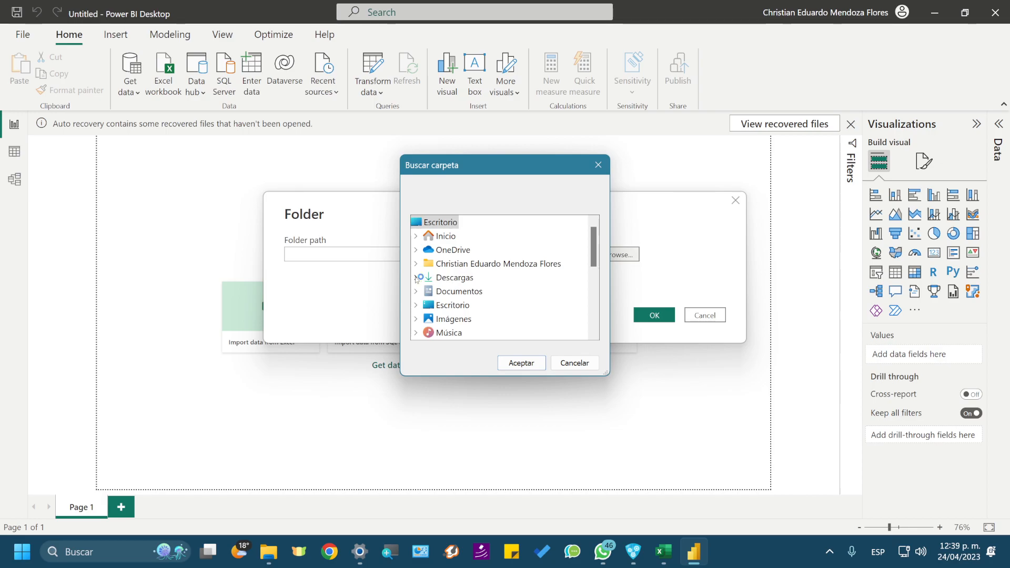
left_click(415, 277)
scroll(463, 278, "down", 3)
scroll(470, 278, "down", 8)
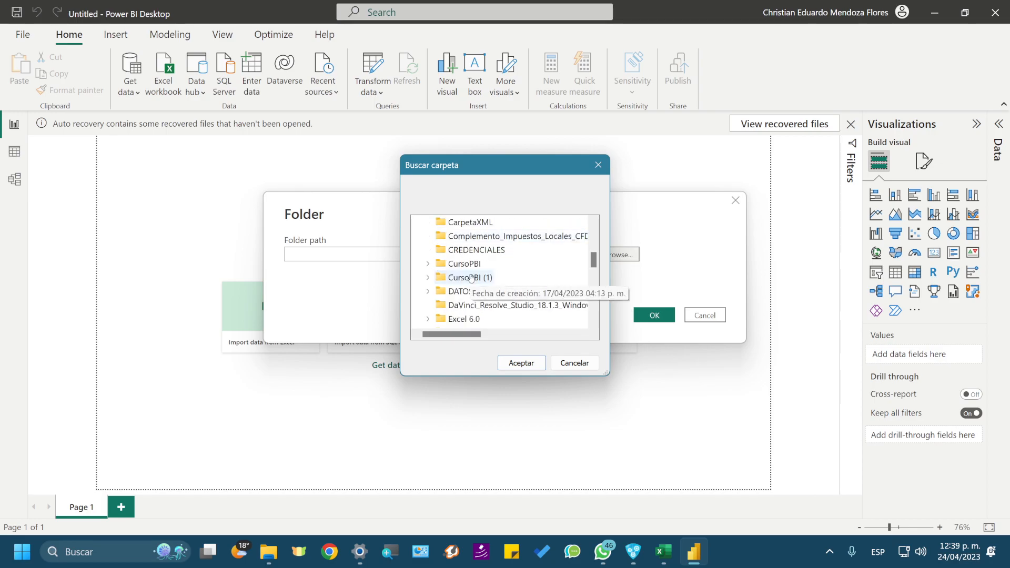
scroll(474, 280, "up", 1)
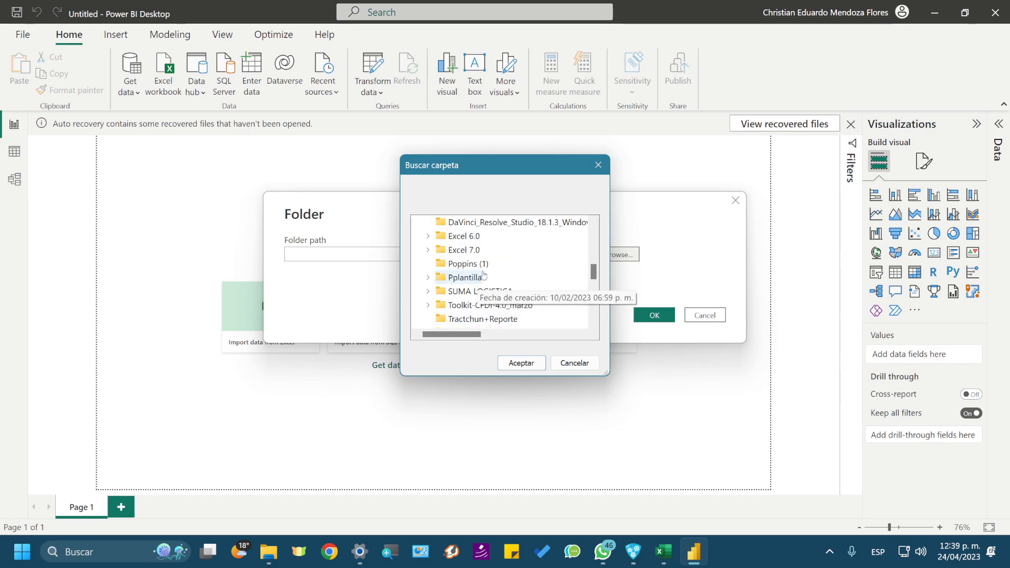
scroll(481, 276, "up", 2)
left_click(463, 264)
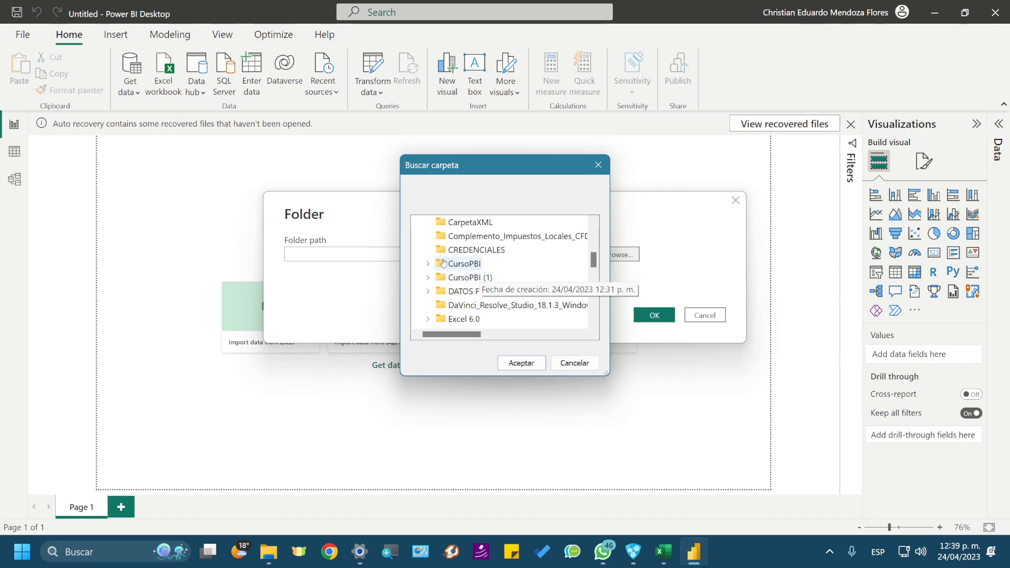
scroll(444, 265, "up", 2)
scroll(463, 307, "down", 1)
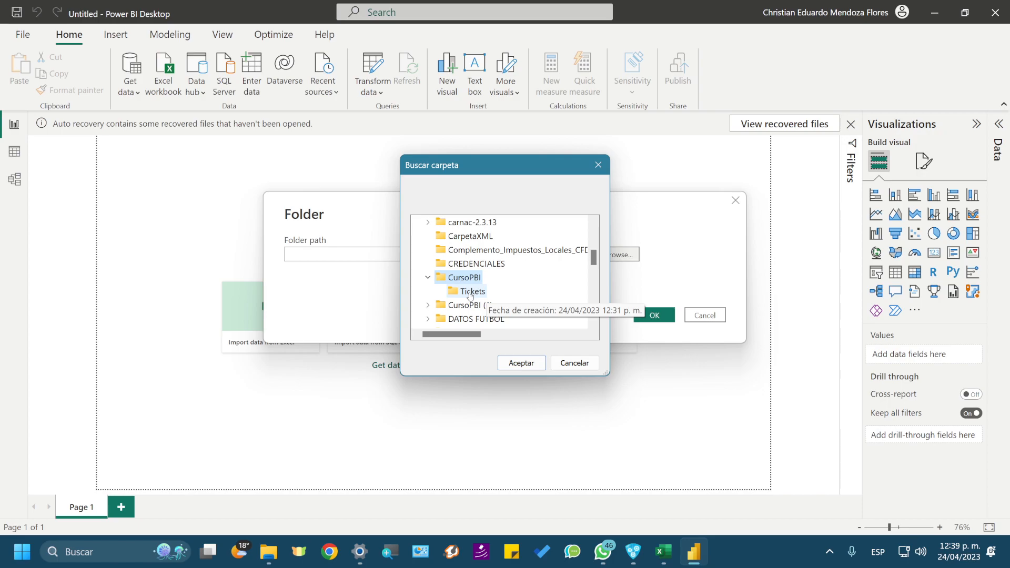
left_click(468, 291)
left_click(511, 365)
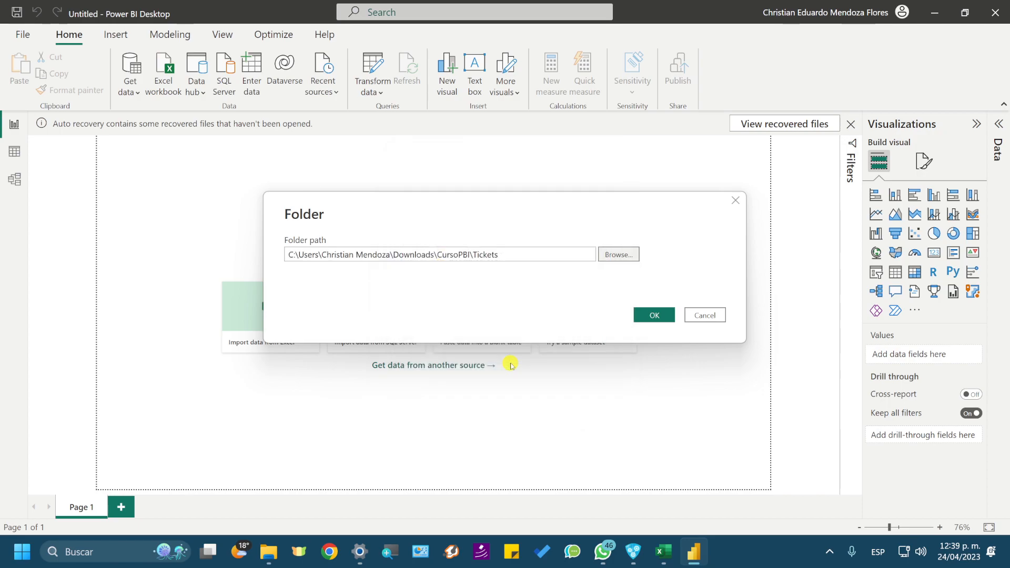
Step: Review the parts of the Tickets folder path and confirm the folder connection
left_click_drag(291, 254, 492, 257)
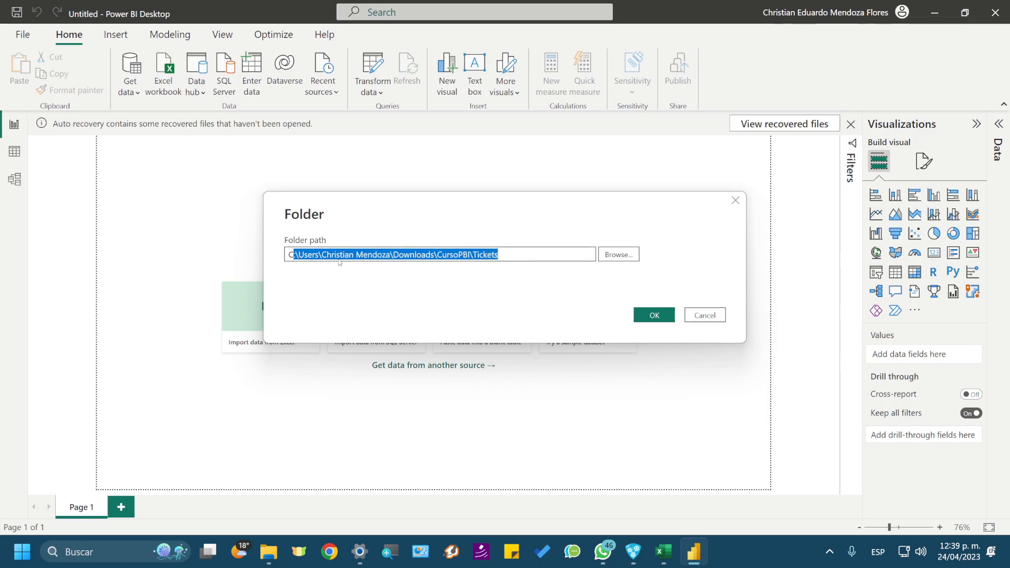
left_click(337, 255)
left_click_drag(322, 254, 376, 256)
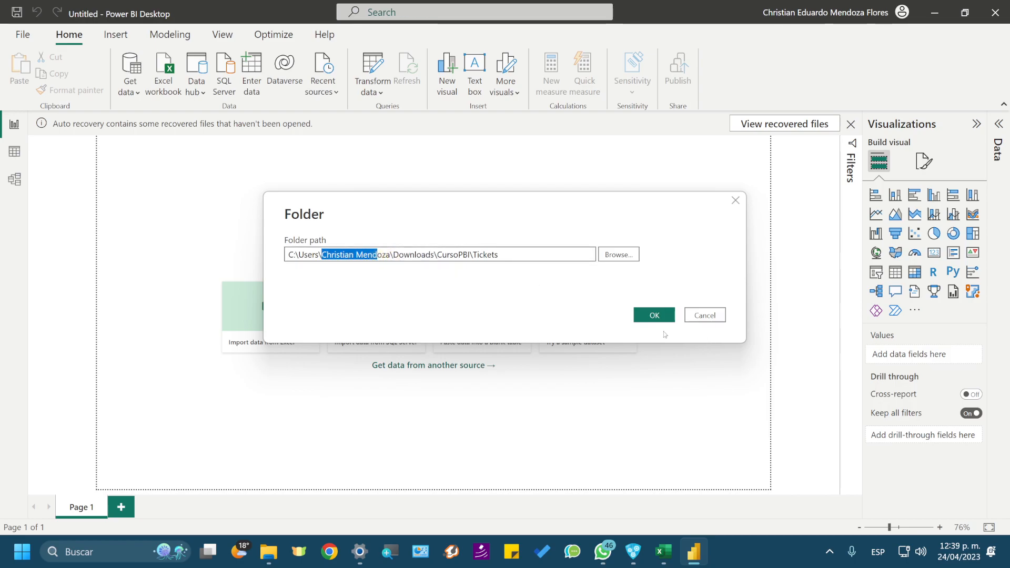
left_click(646, 315)
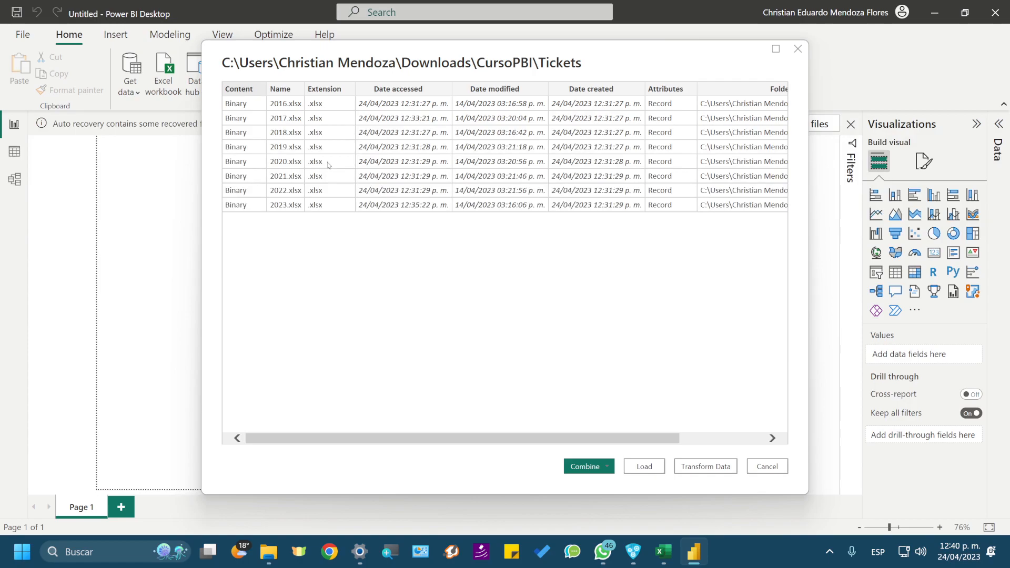
Step: Check the contents of the CursoPBI folder in File Explorer and return to the Power BI Desktop file preview
mouse_move(268, 551)
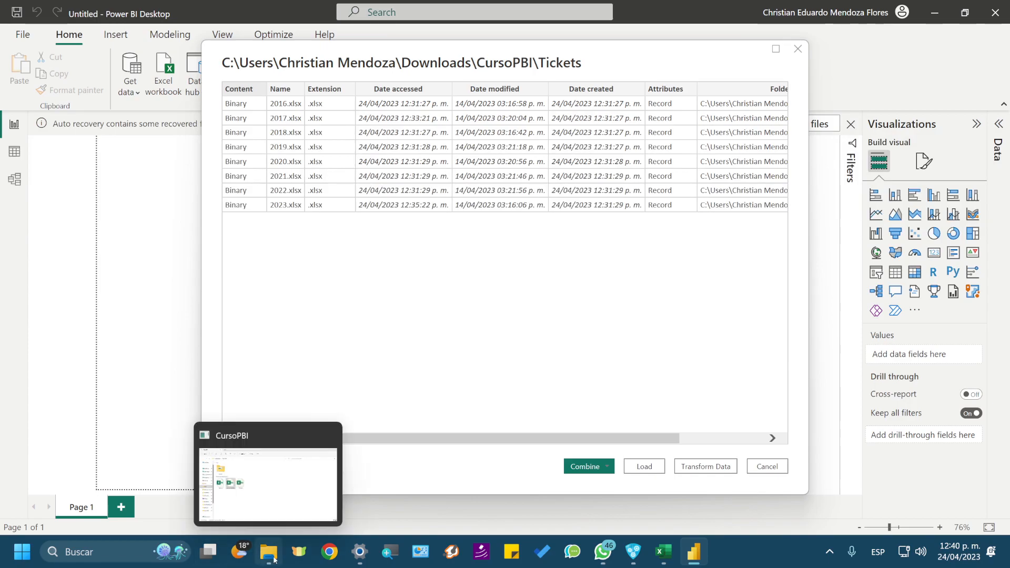
left_click(277, 493)
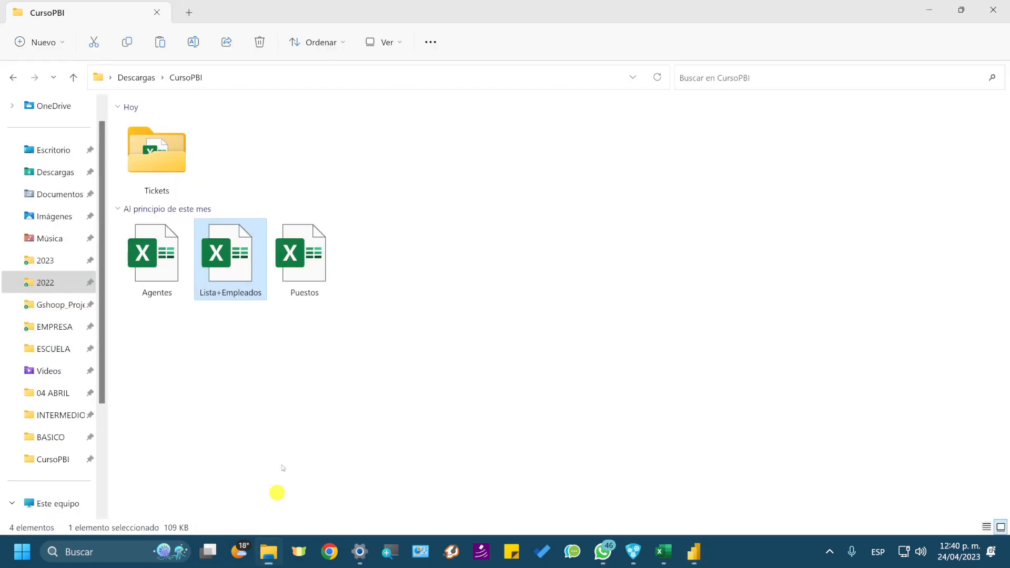
left_click(939, 10)
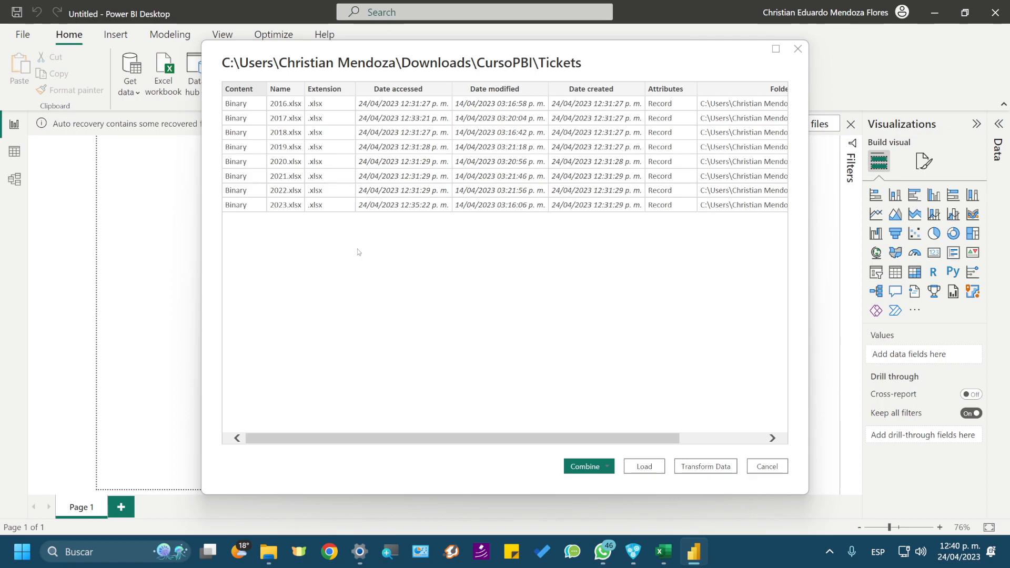
Step: Check the Combine options, but bring the Tickets file list into Power Query Editor with Transform Data instead
left_click(606, 470)
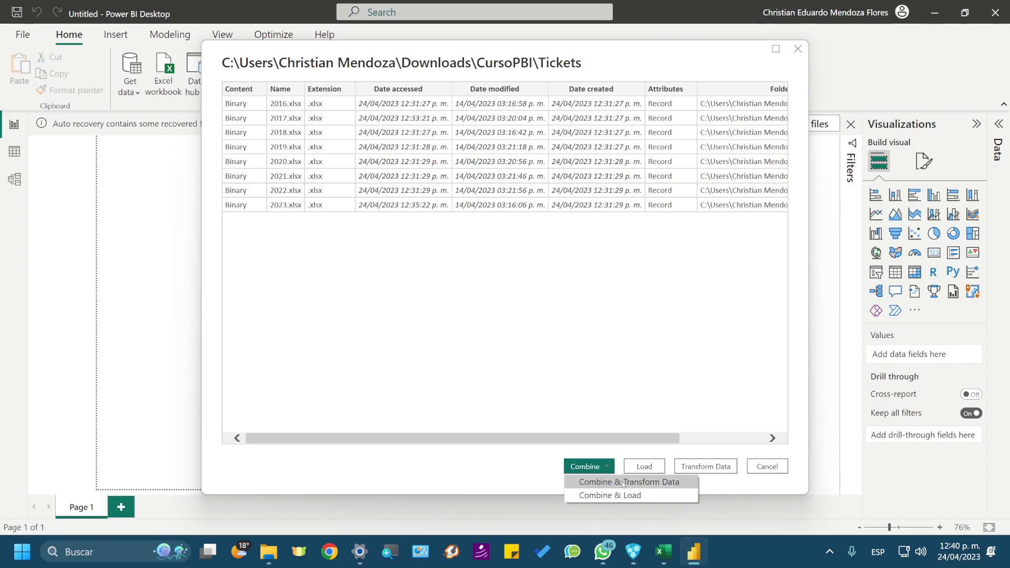
left_click(465, 466)
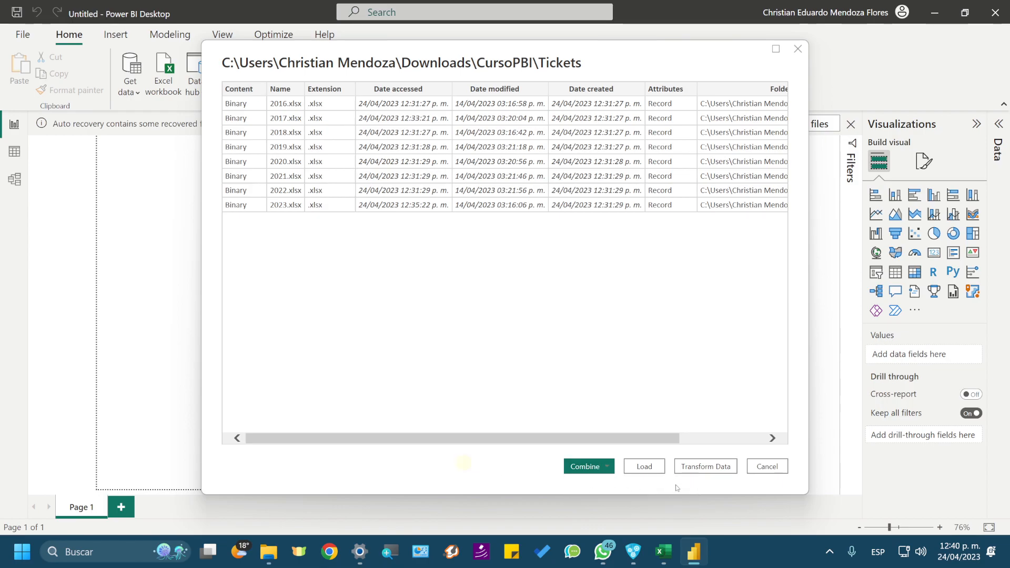
left_click(712, 468)
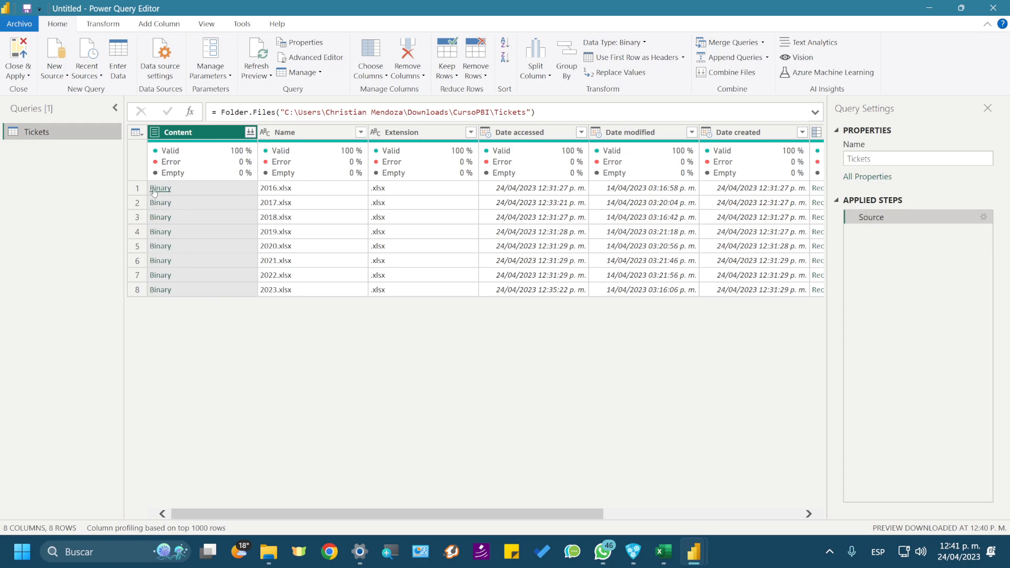
Step: Combine the files of the Content column using the TicketsTI sheet, with First file as the sample
left_click(250, 132)
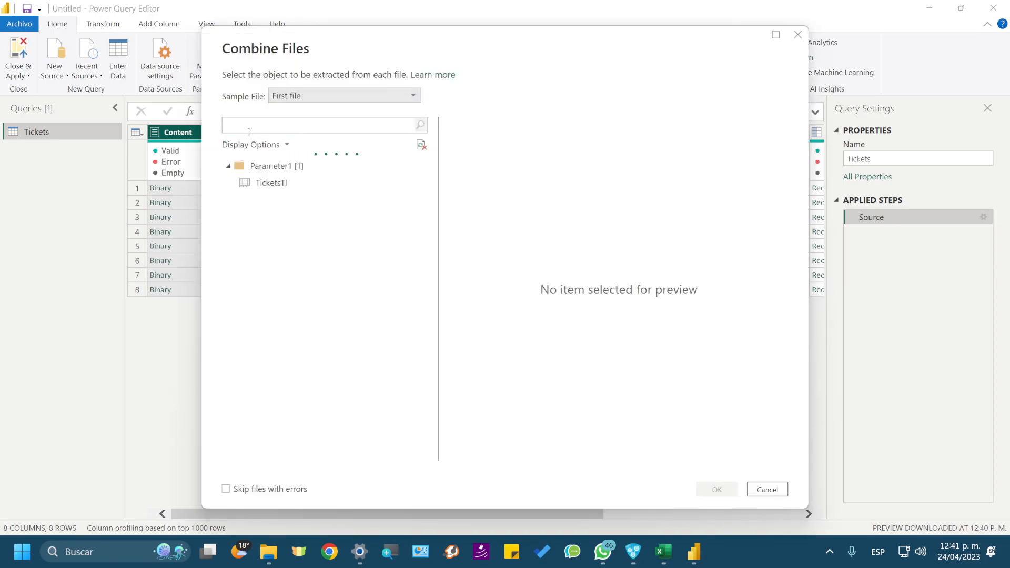
left_click(306, 97)
left_click(498, 72)
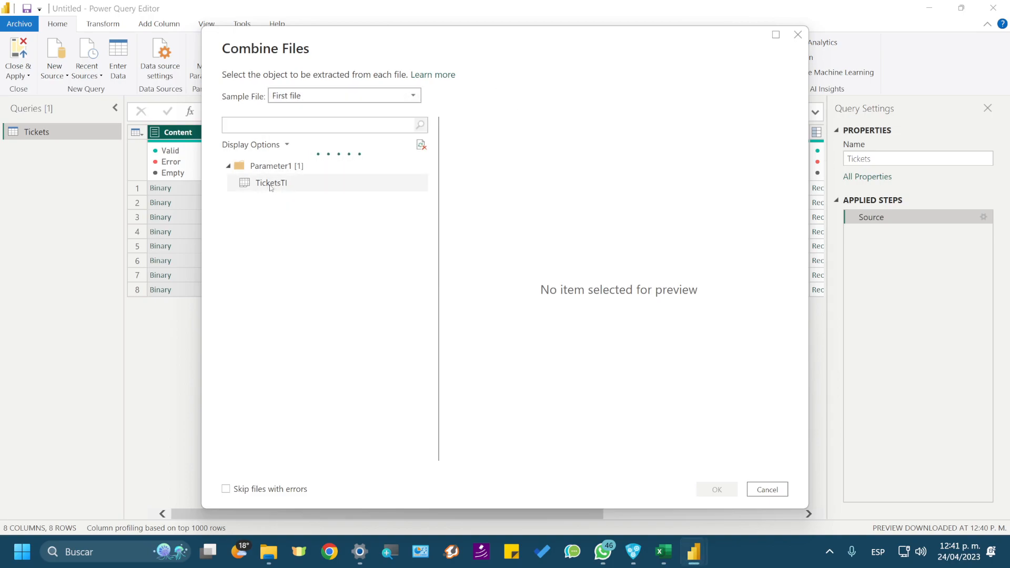
left_click(269, 184)
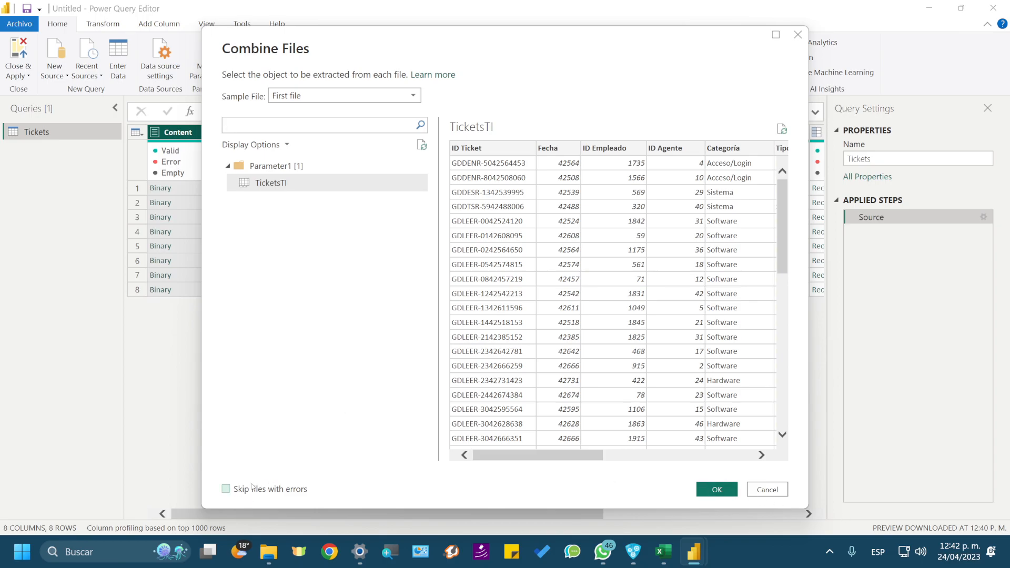
left_click(718, 490)
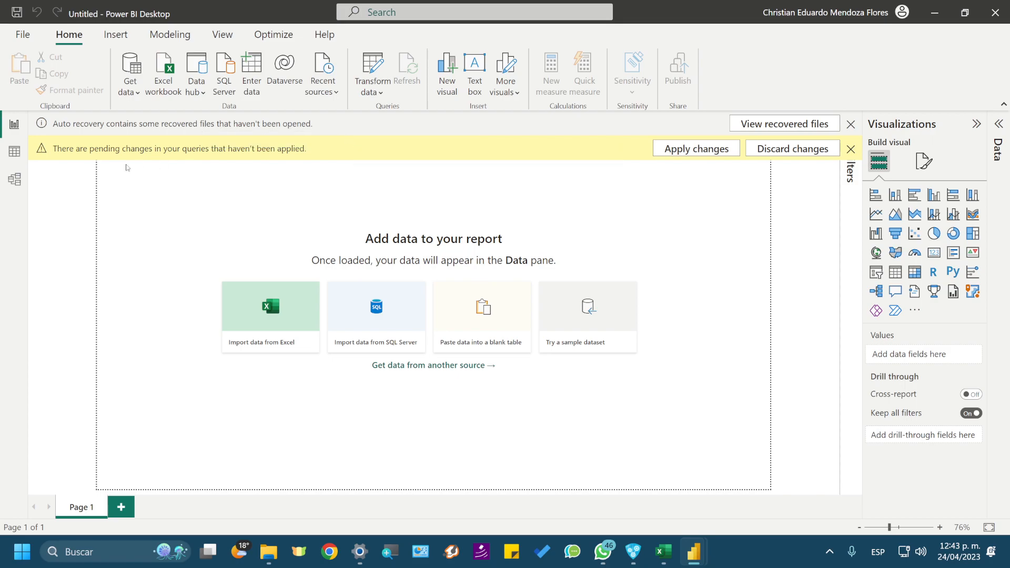
Step: Dismiss the auto-recovery notice in Power BI Desktop, choosing to remove the recovered files, and return to Power Query Editor
left_click(850, 123)
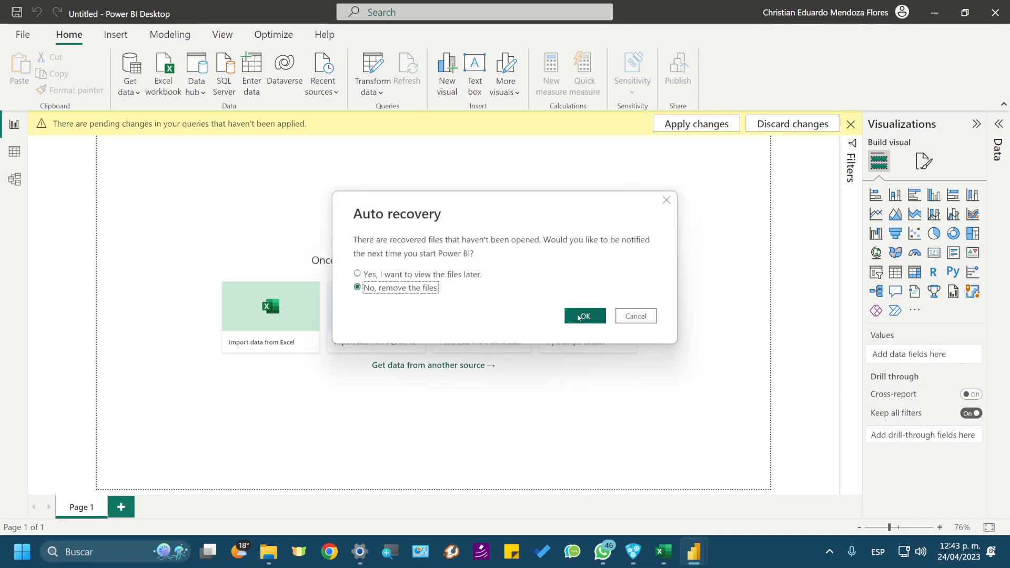
left_click(578, 317)
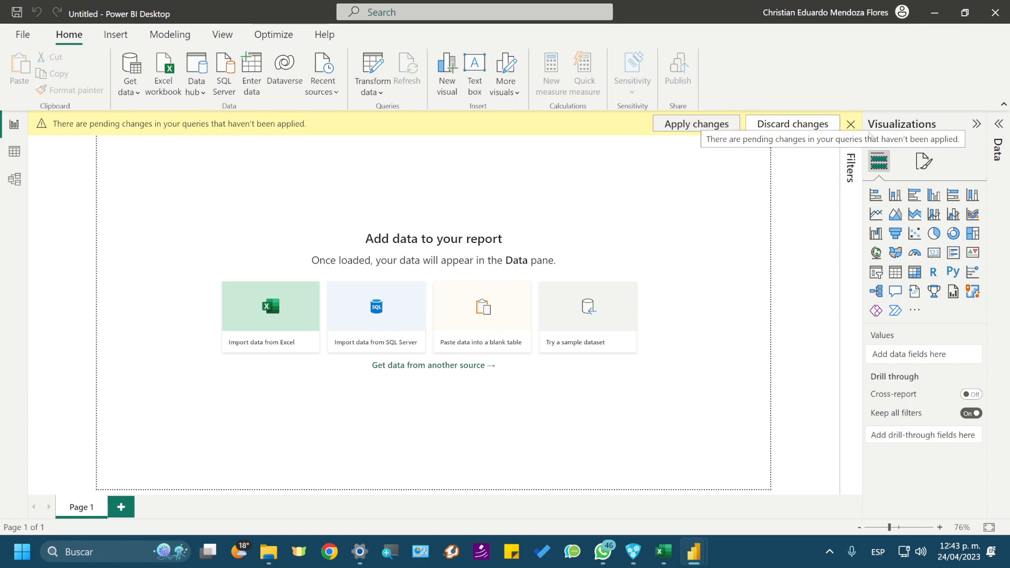
left_click(679, 126)
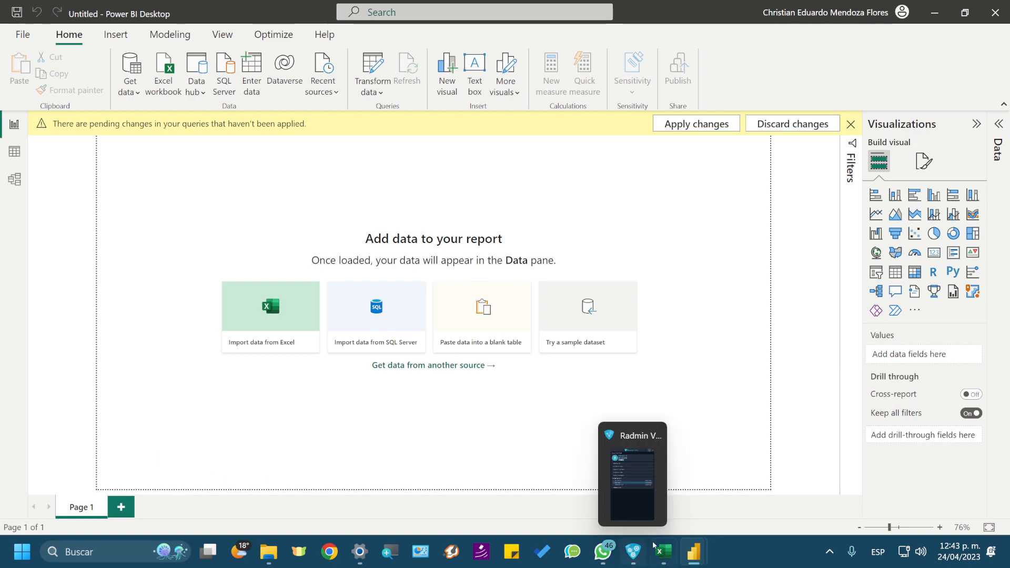
mouse_move(695, 546)
left_click(721, 476)
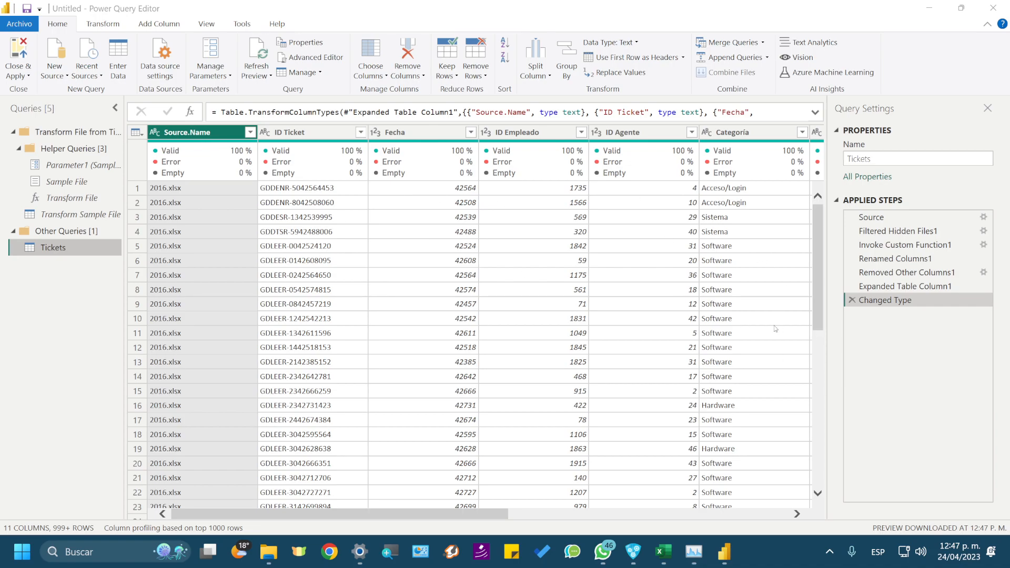
Step: Load the complete list of Source.Name filter values to check which yearly files are combined, leave it unfiltered and examine the rows
left_click(251, 133)
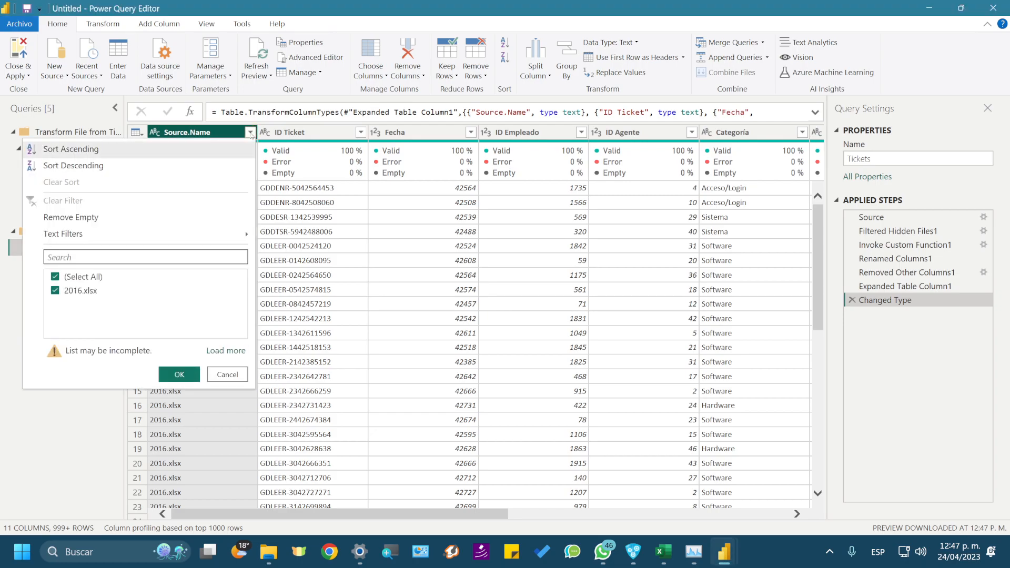
left_click(222, 352)
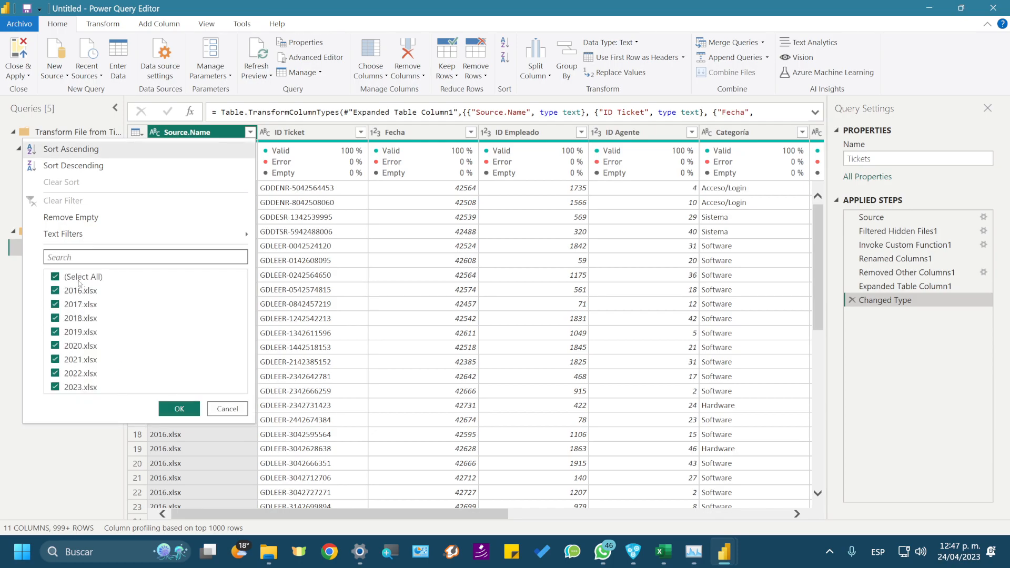
left_click(227, 409)
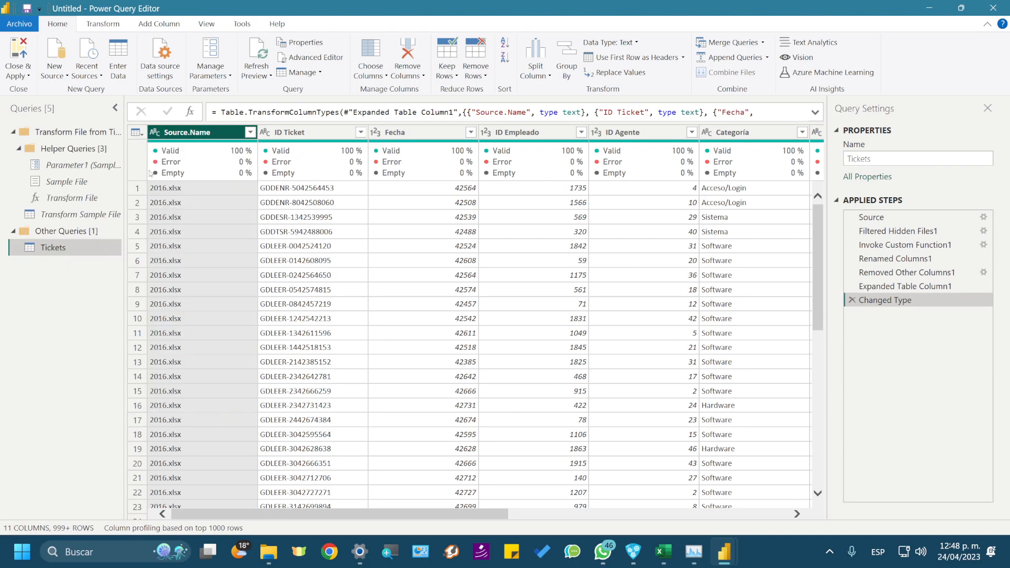
scroll(235, 367, "down", 5)
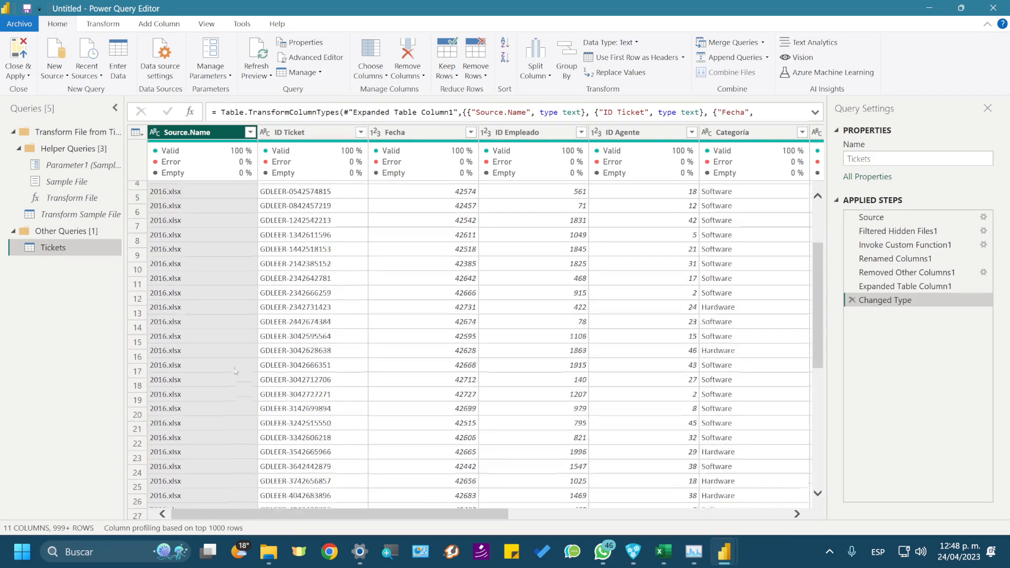
scroll(229, 359, "up", 5)
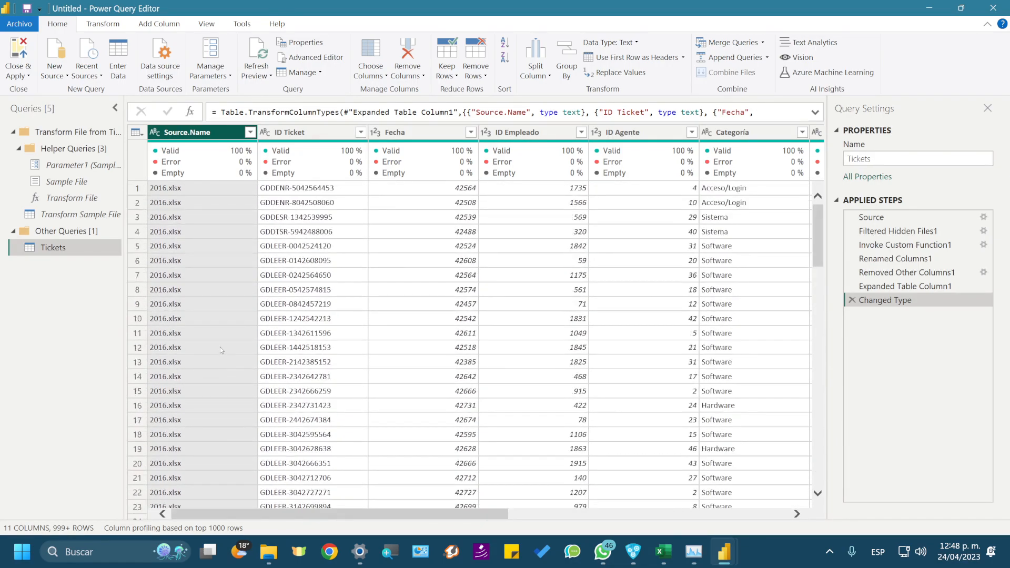
scroll(220, 347, "down", 10)
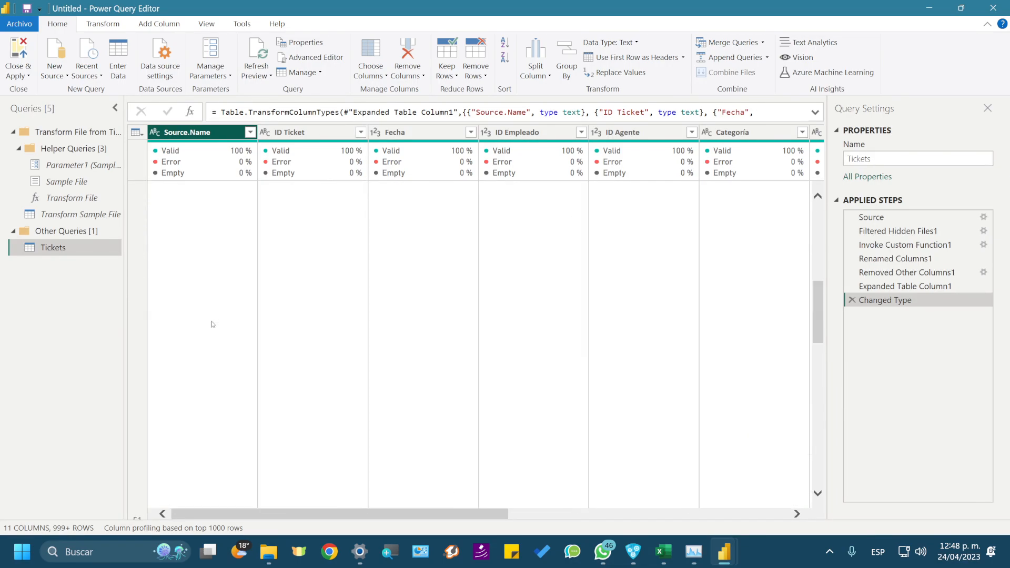
scroll(210, 321, "up", 9)
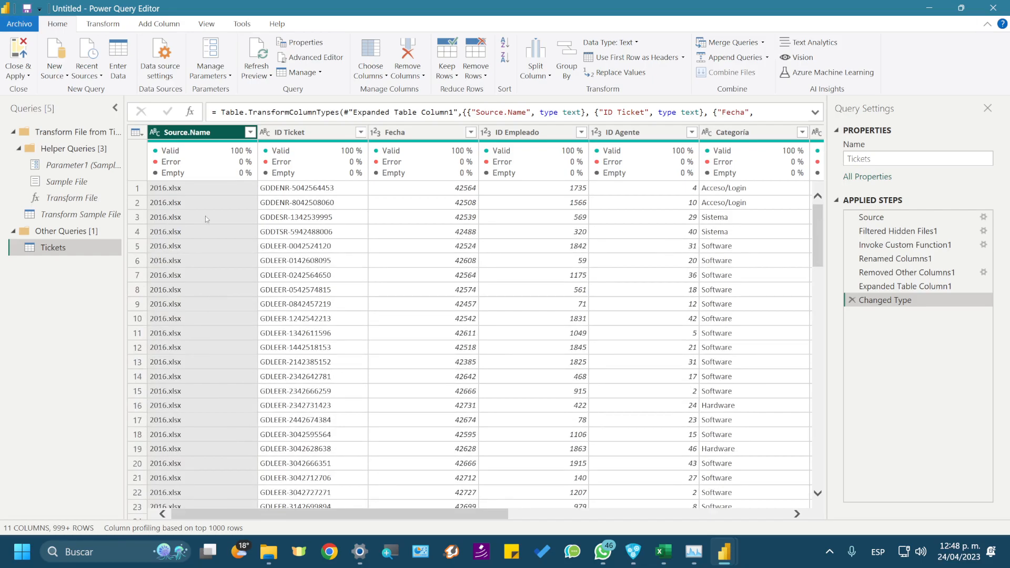
Step: Rename the Source.Name column of the Tickets query as Año
double_click(200, 134)
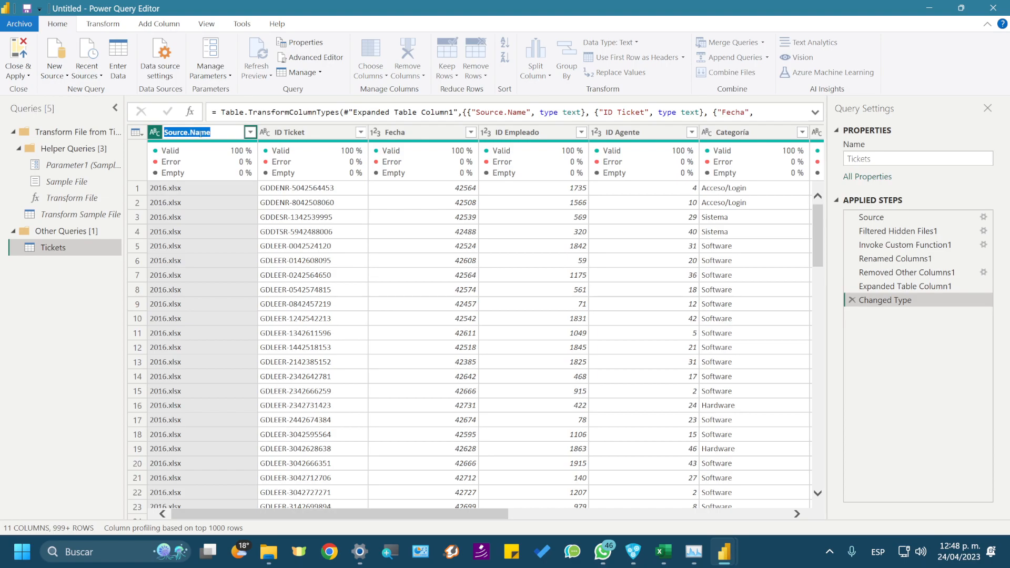
type("Año")
key("Return")
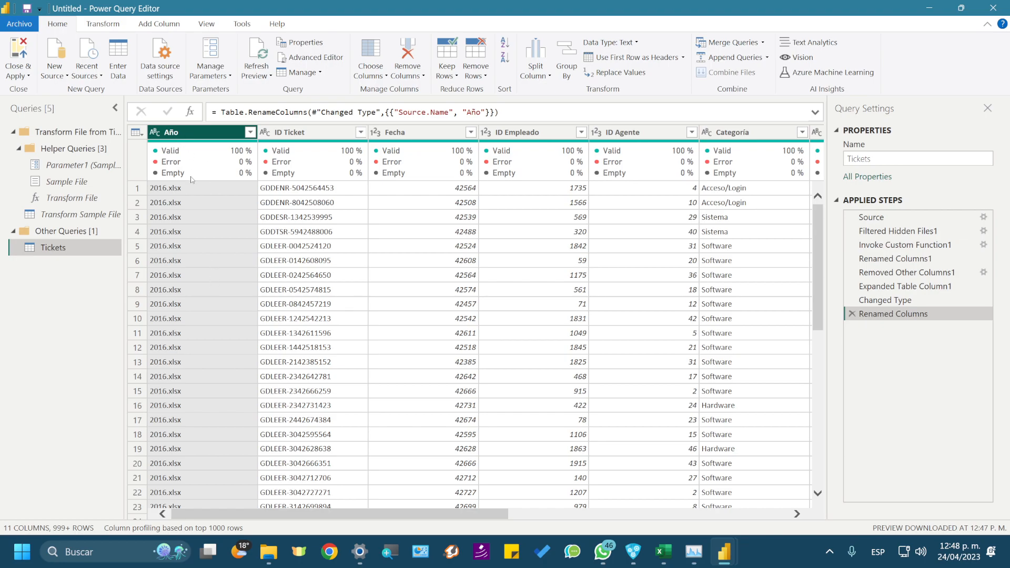
Step: Replace ".xlsx" with an empty value in the Año column so only the year is kept
right_click(201, 135)
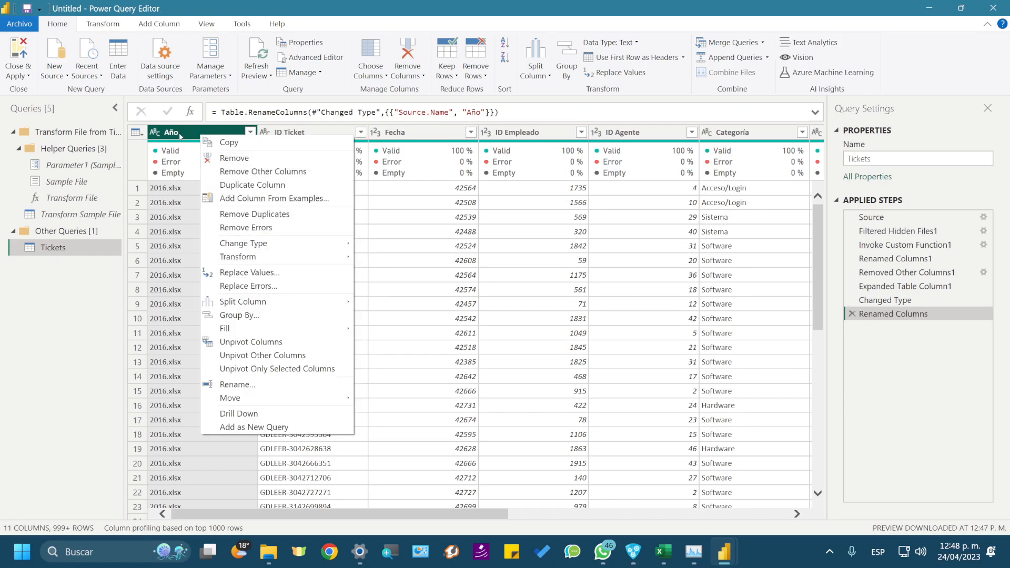
left_click(258, 272)
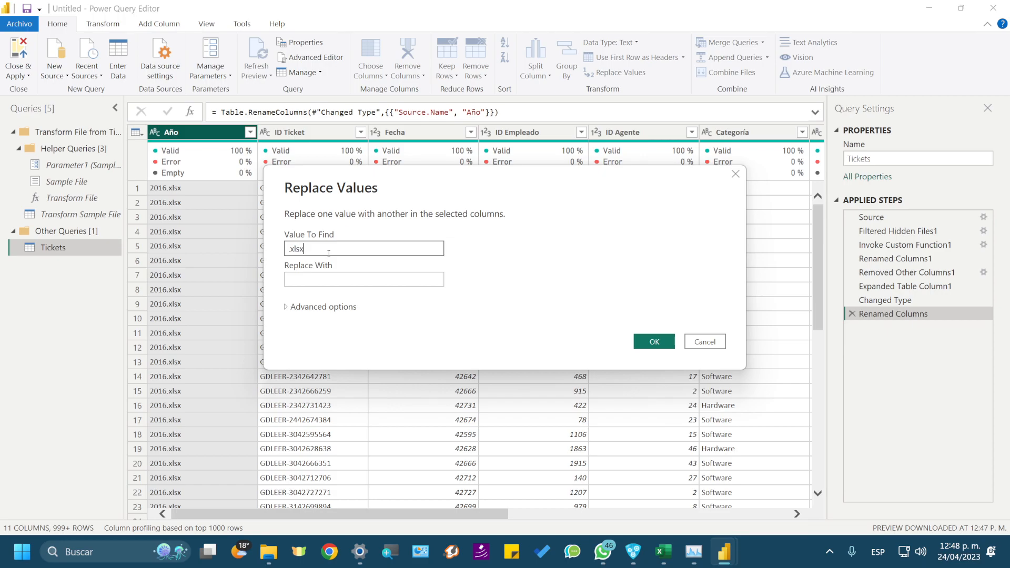
left_click(655, 341)
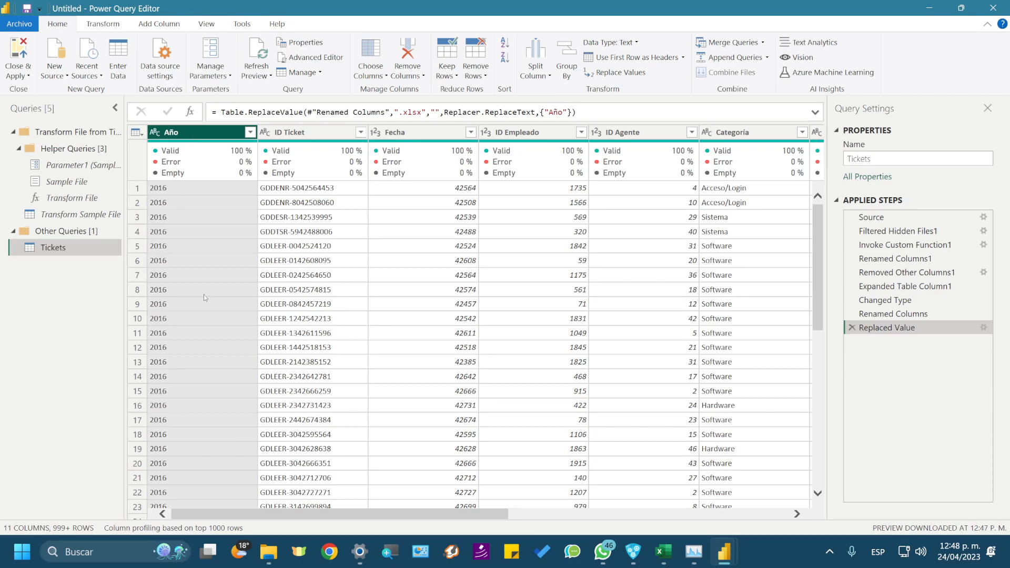
Step: Change the data type of the Fecha column to Date and look over the converted values
left_click(403, 134)
right_click(403, 133)
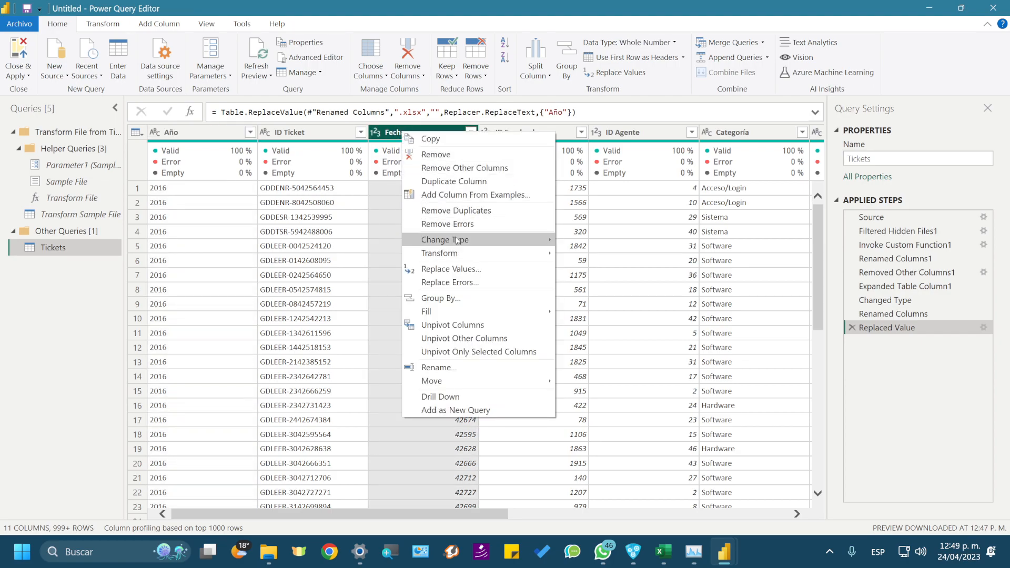
mouse_move(447, 243)
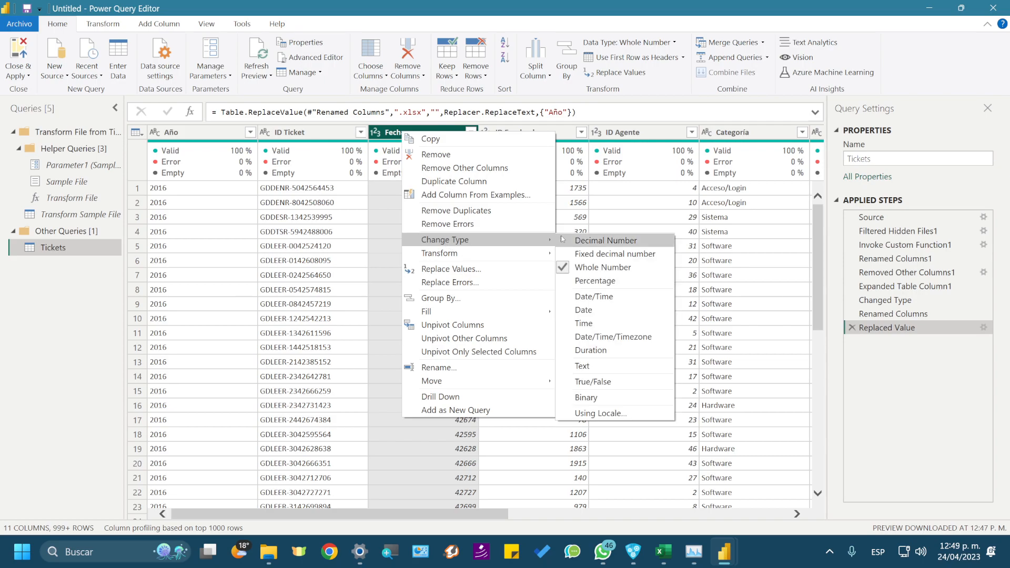
left_click(585, 312)
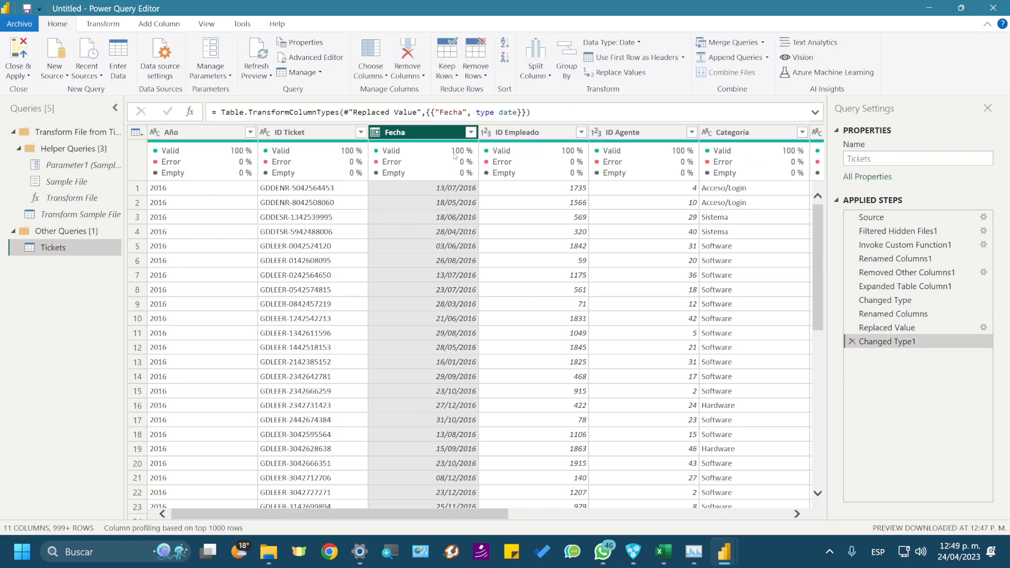
scroll(444, 325, "down", 4)
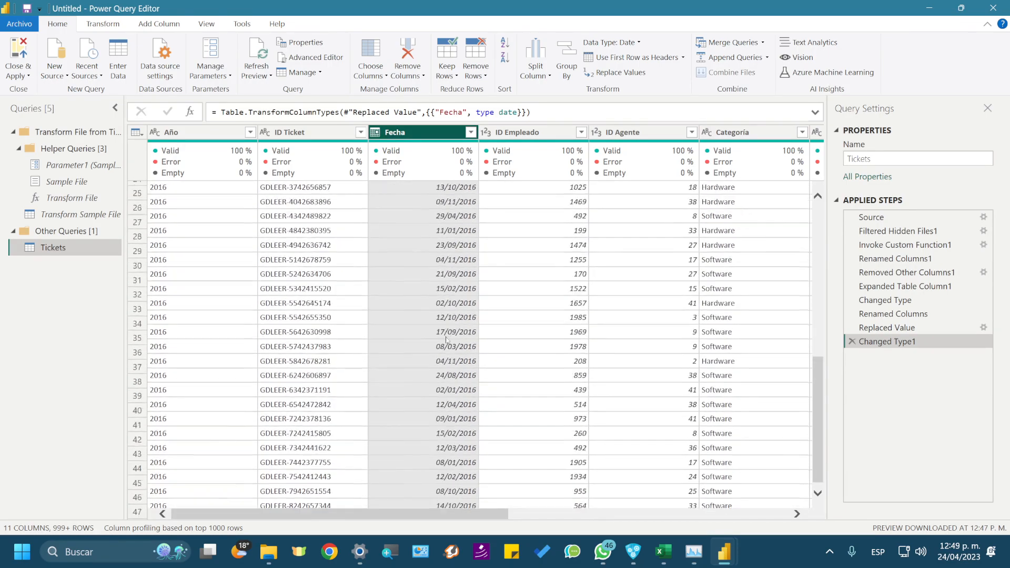
scroll(441, 374, "up", 4)
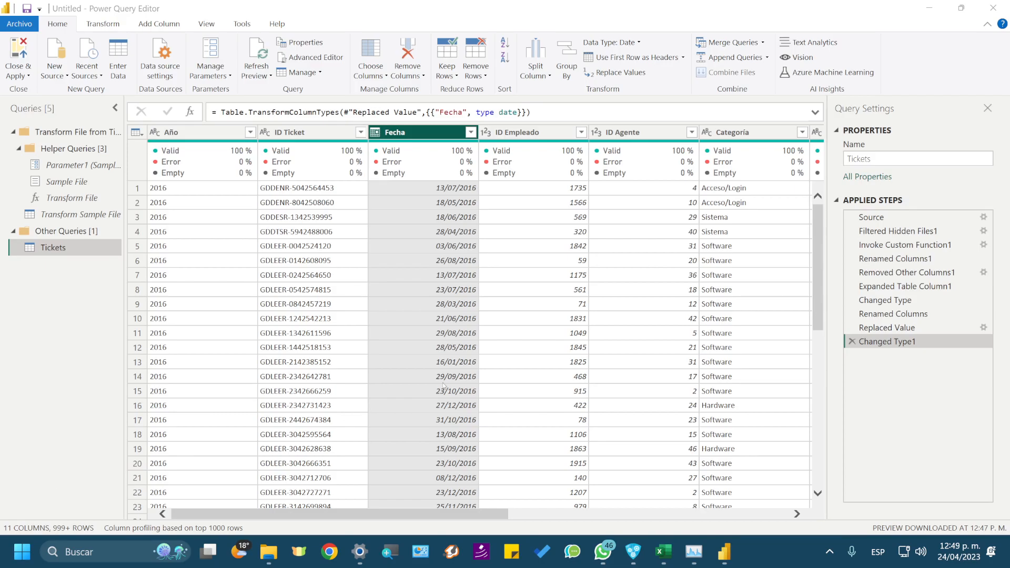
left_click_drag(490, 514, 247, 514)
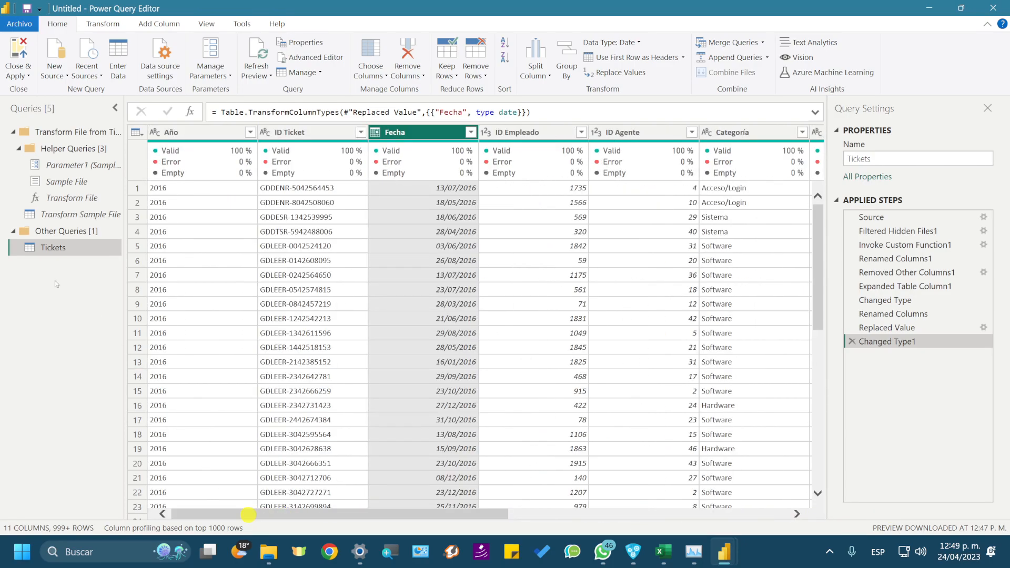
Step: Rename the Tickets query as Datos
left_click(55, 250)
double_click(55, 248)
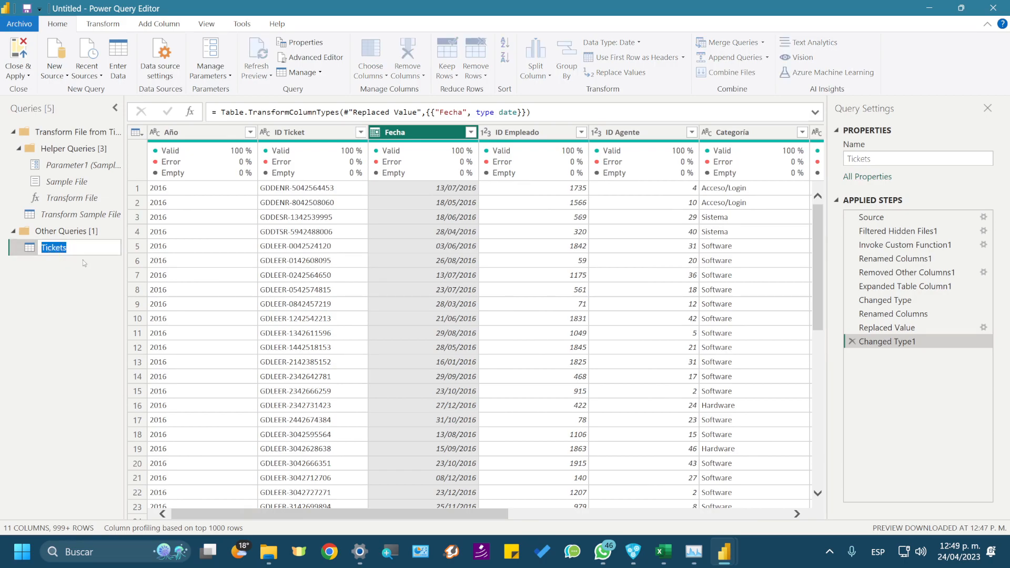
type("Datos")
key("Return")
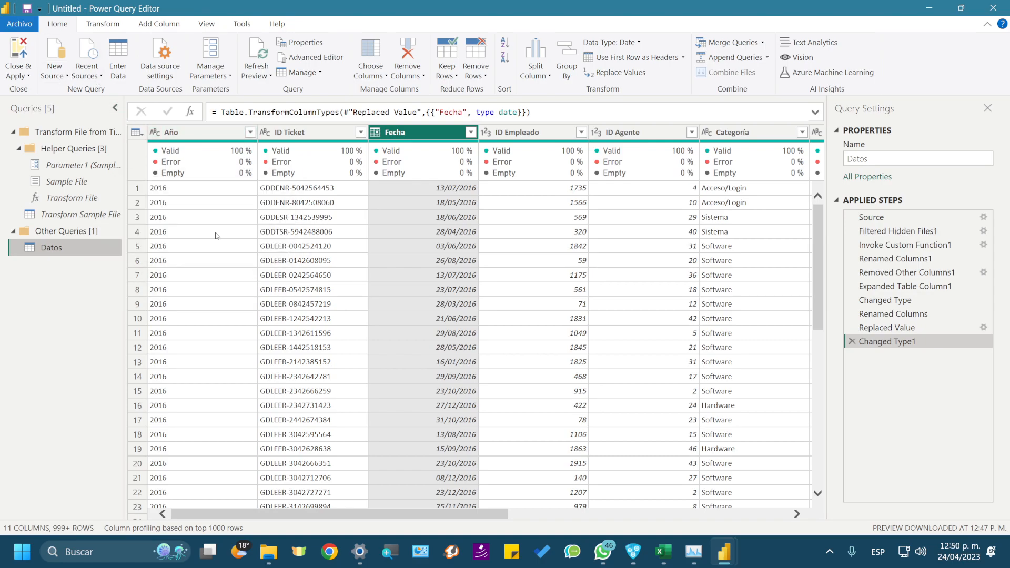
Step: Add the Puestos Excel workbook as a new source and preview its Tabla1 table and Guia de Puestos sheet
left_click(59, 73)
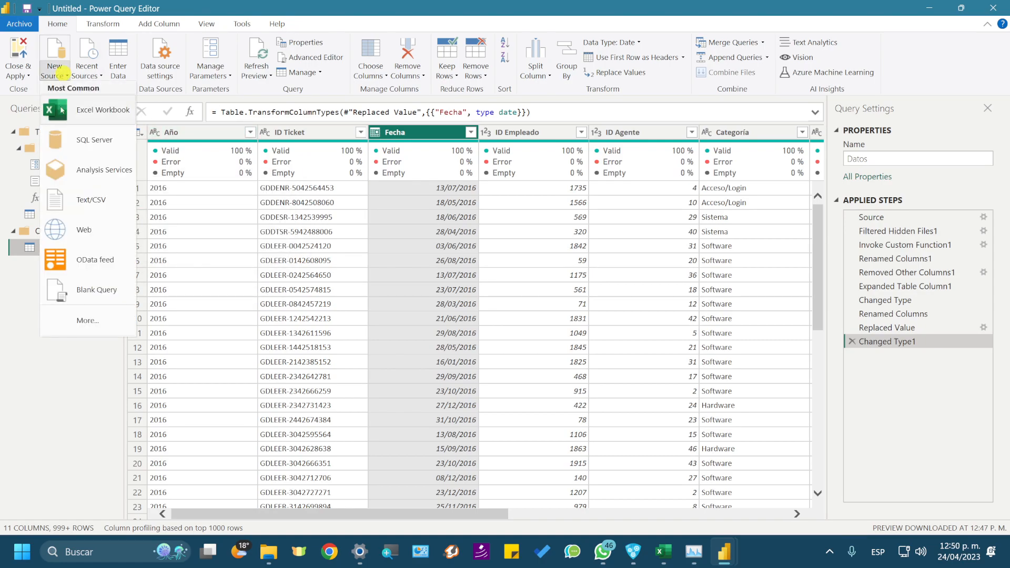
left_click(97, 109)
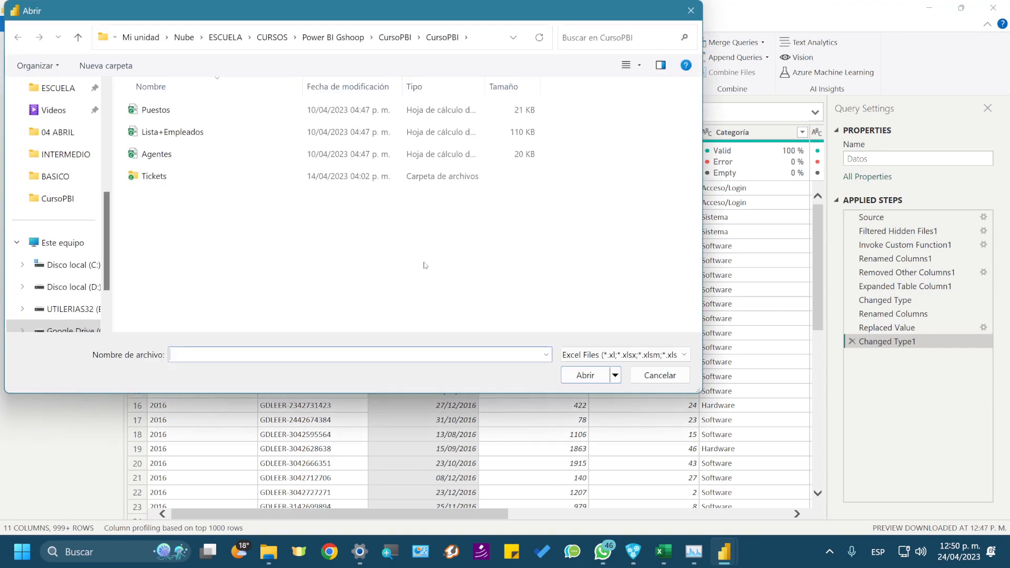
double_click(158, 110)
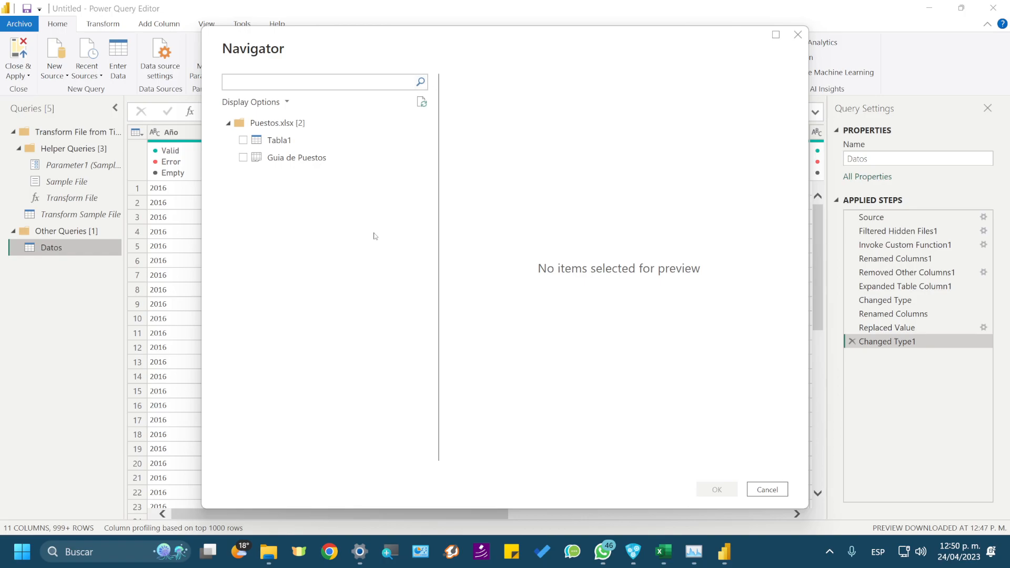
left_click(283, 140)
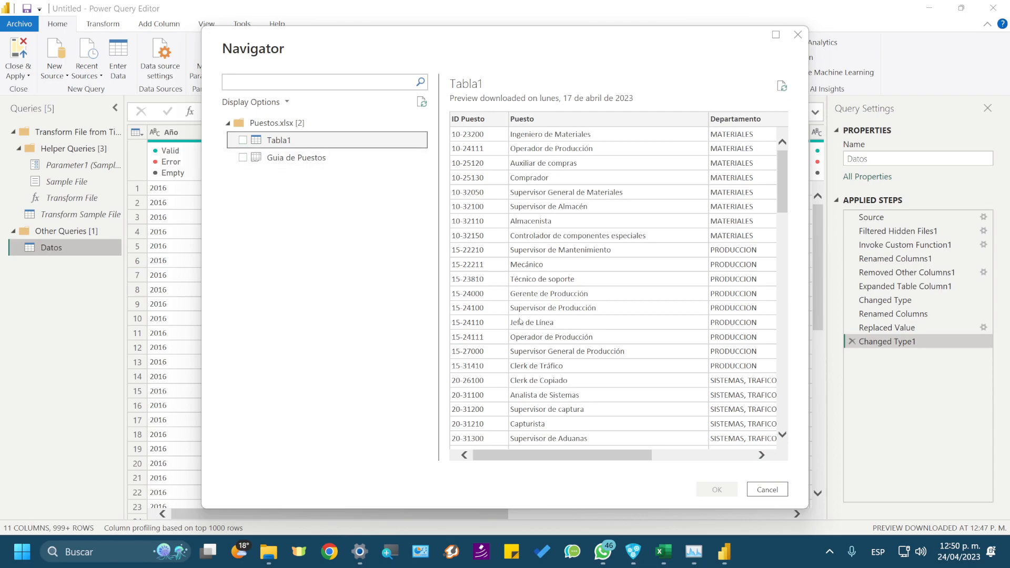
left_click_drag(568, 451, 501, 455)
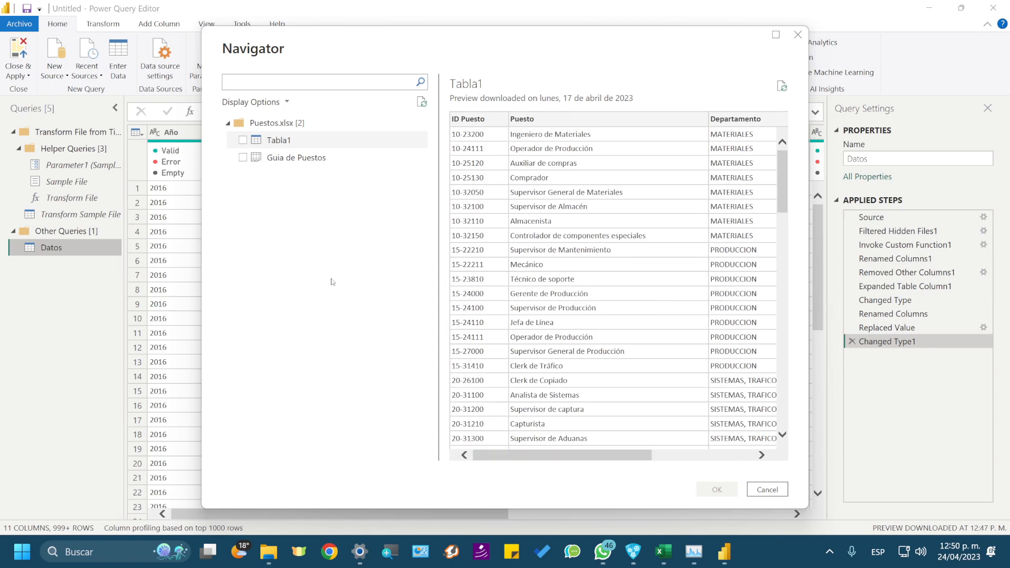
left_click(294, 159)
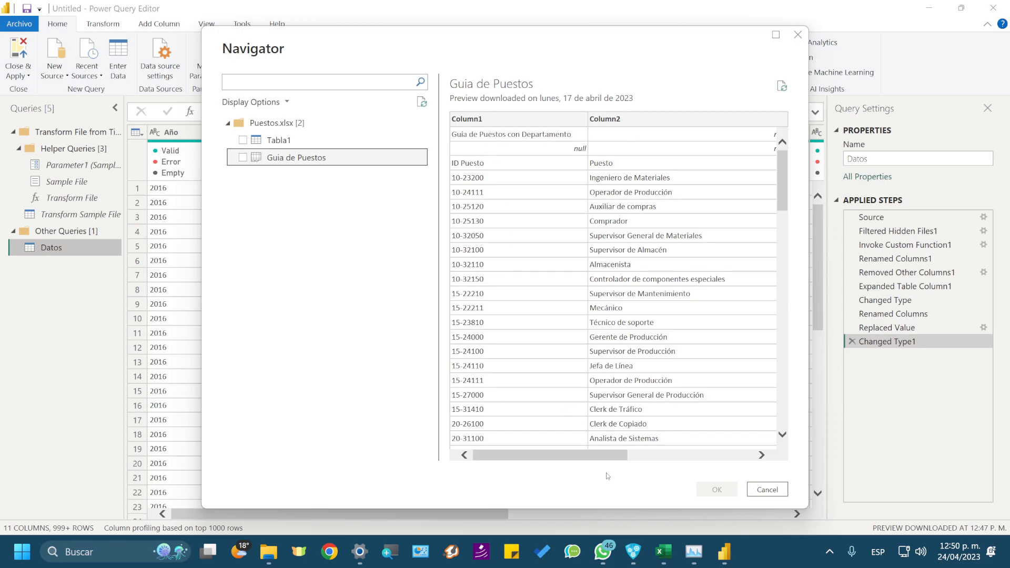
left_click_drag(604, 454, 780, 446)
left_click_drag(694, 454, 575, 455)
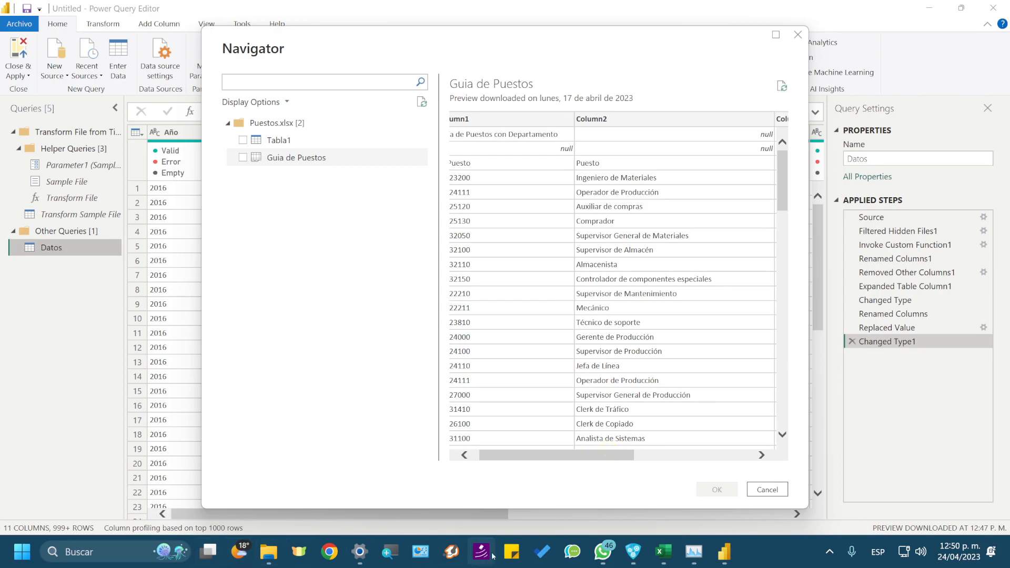
Step: Open the Puestos workbook from the CursoPBI folder in Excel and examine its column headers, records and the two rows above the table
left_click(268, 551)
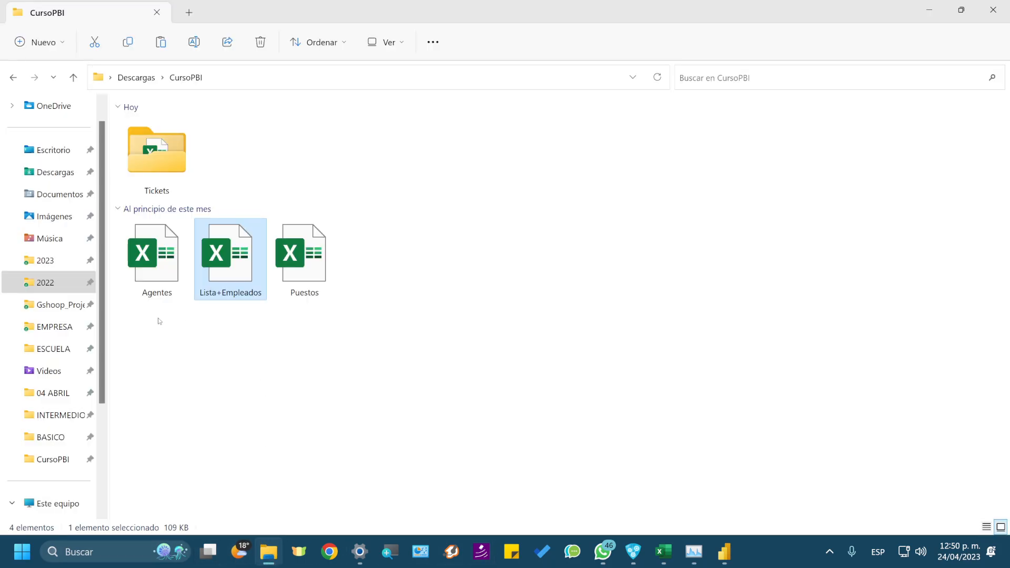
double_click(303, 257)
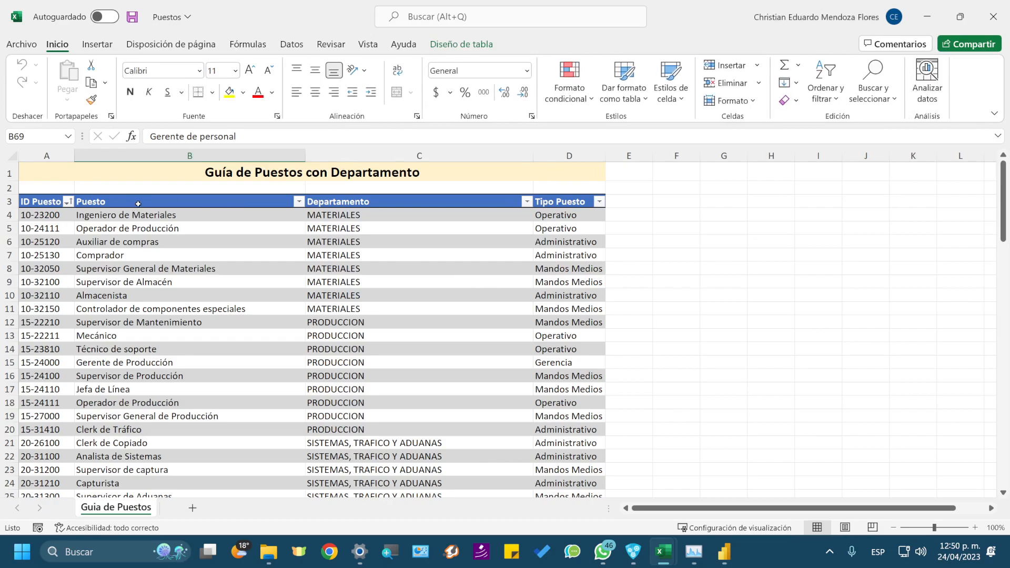
left_click(137, 202)
left_click(447, 256)
left_click(568, 203)
left_click(421, 205)
left_click(191, 205)
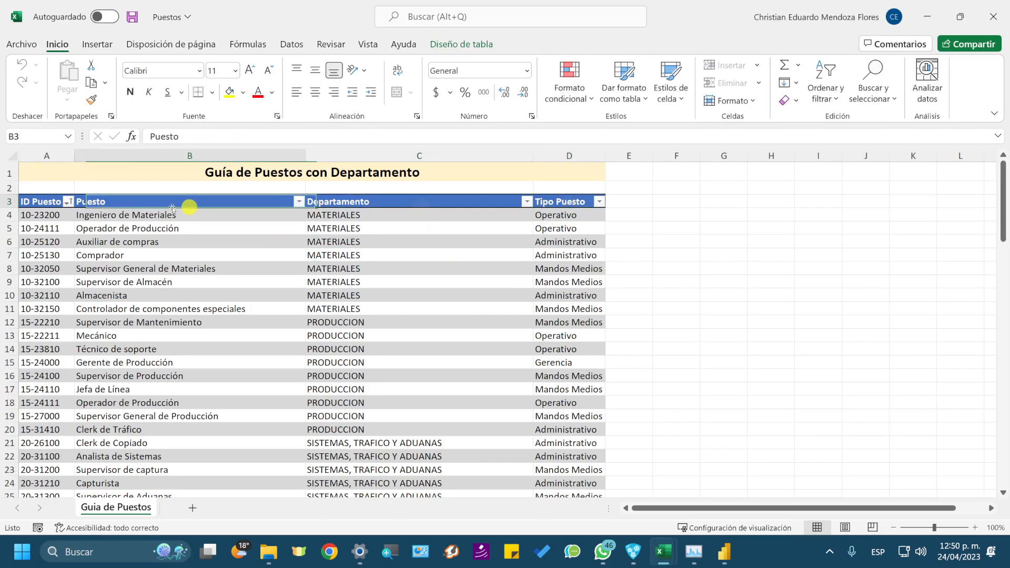
left_click(43, 202)
left_click(52, 265)
left_click(282, 254)
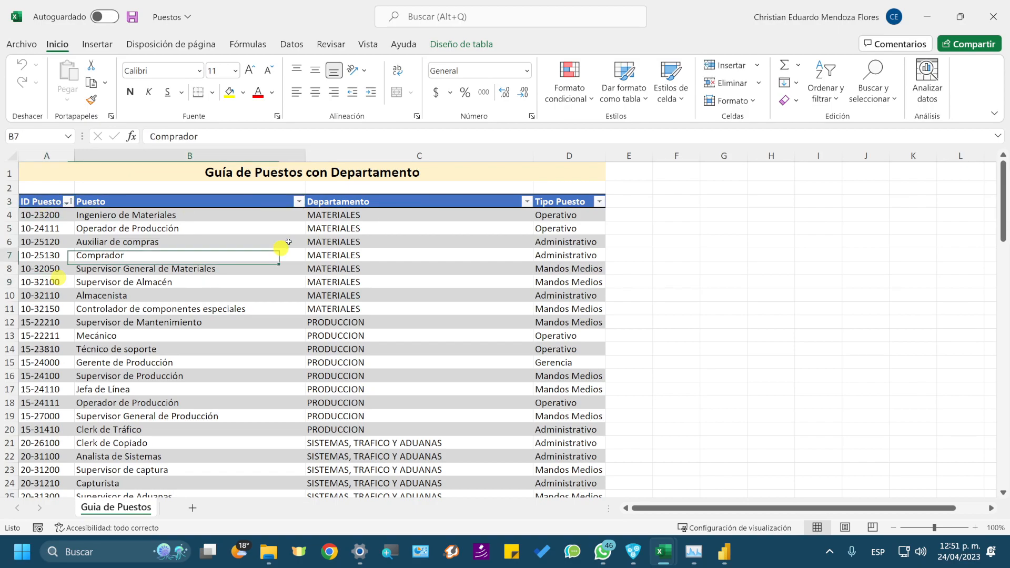
left_click(360, 217)
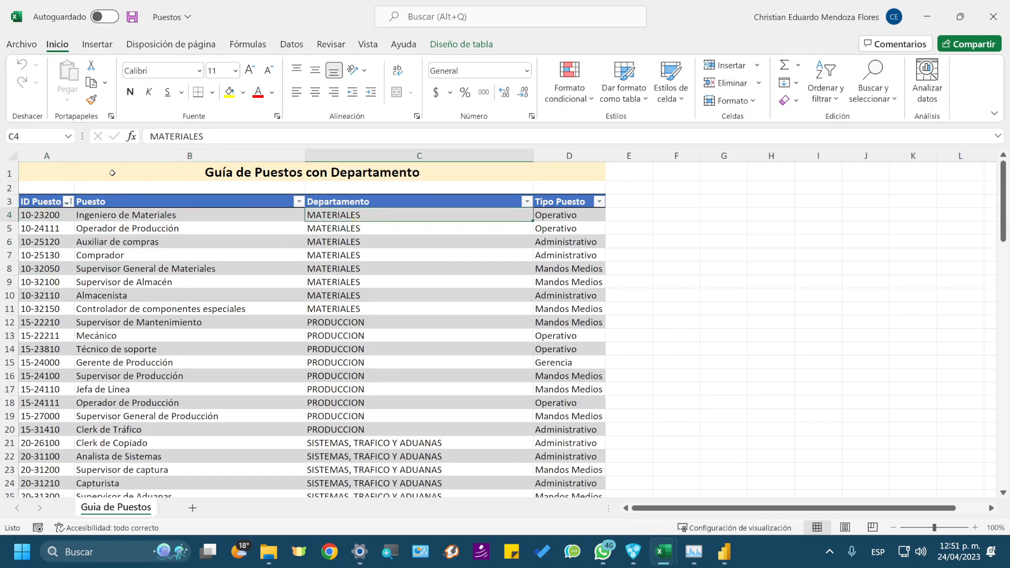
left_click_drag(9, 173, 9, 190)
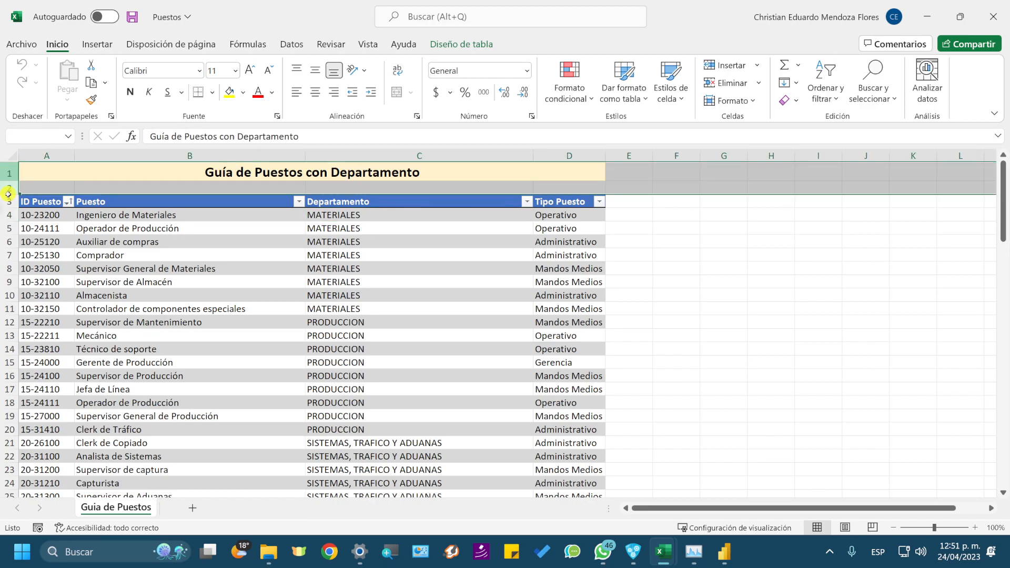
Step: Minimize the Puestos workbook, close Lista+Empleados, and switch back to the Guia de Puestos preview in Power Query Editor
left_click(927, 16)
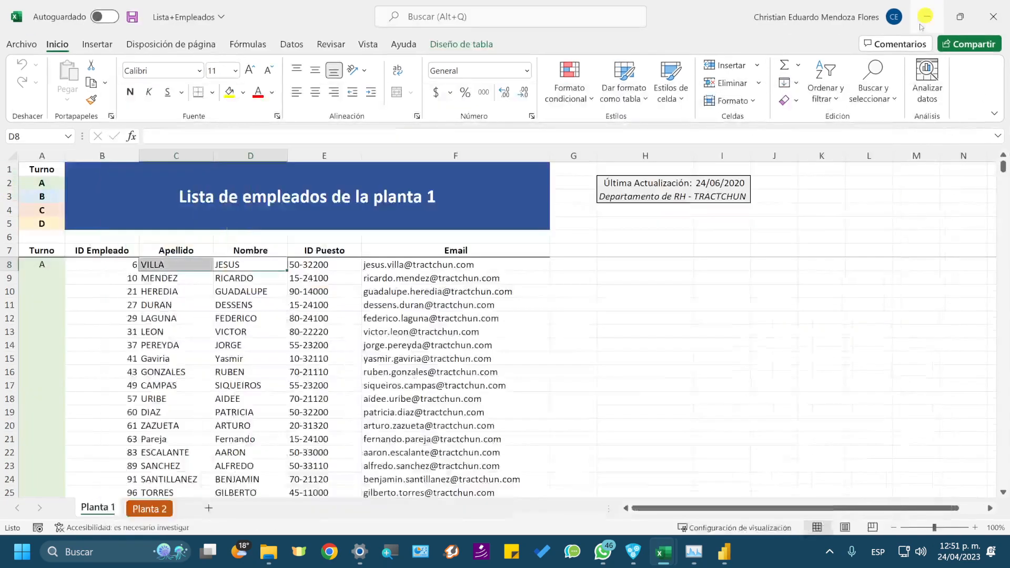
left_click(734, 558)
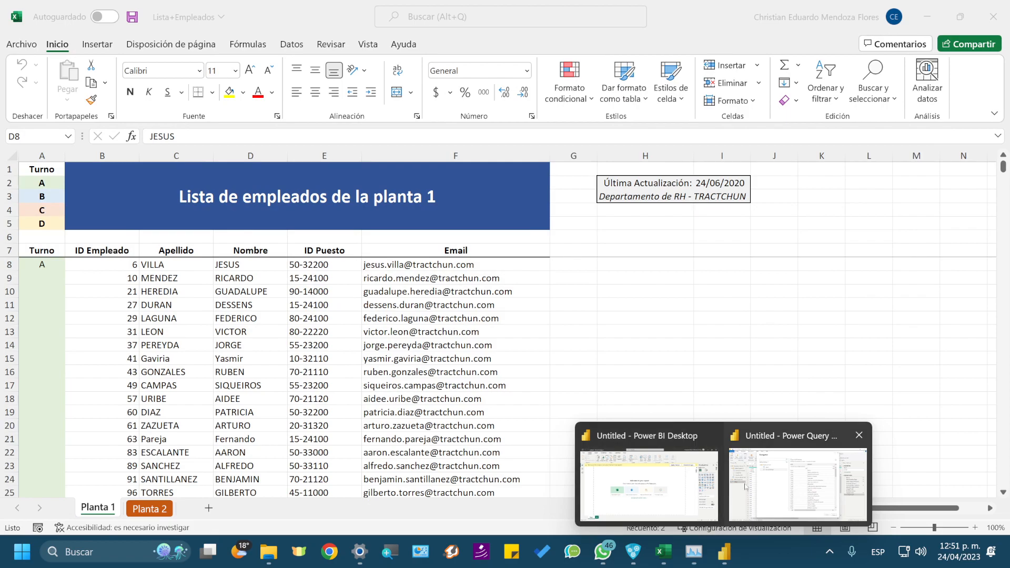
left_click(979, 19)
left_click(993, 16)
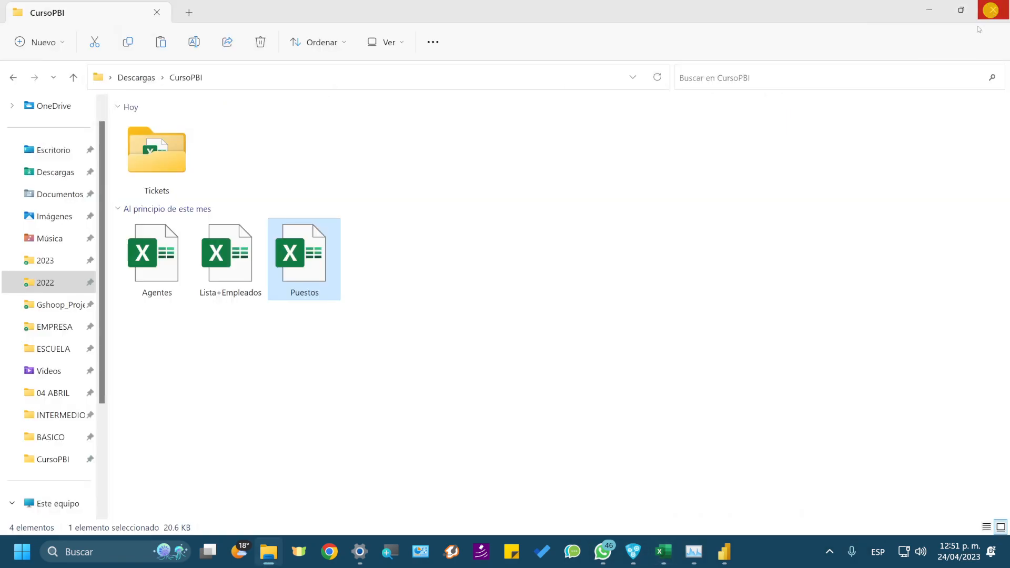
left_click(724, 558)
left_click(791, 484)
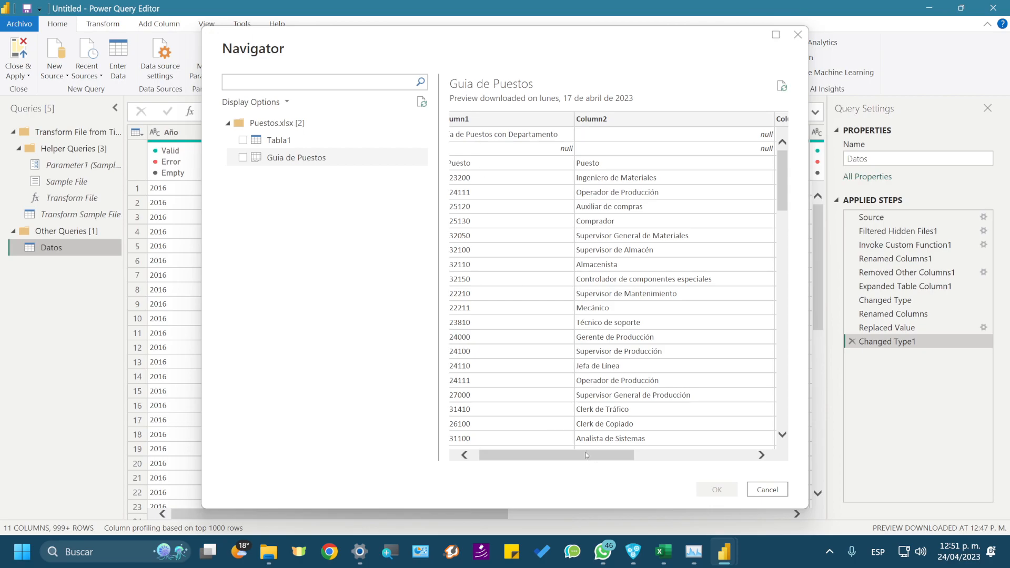
left_click(465, 455)
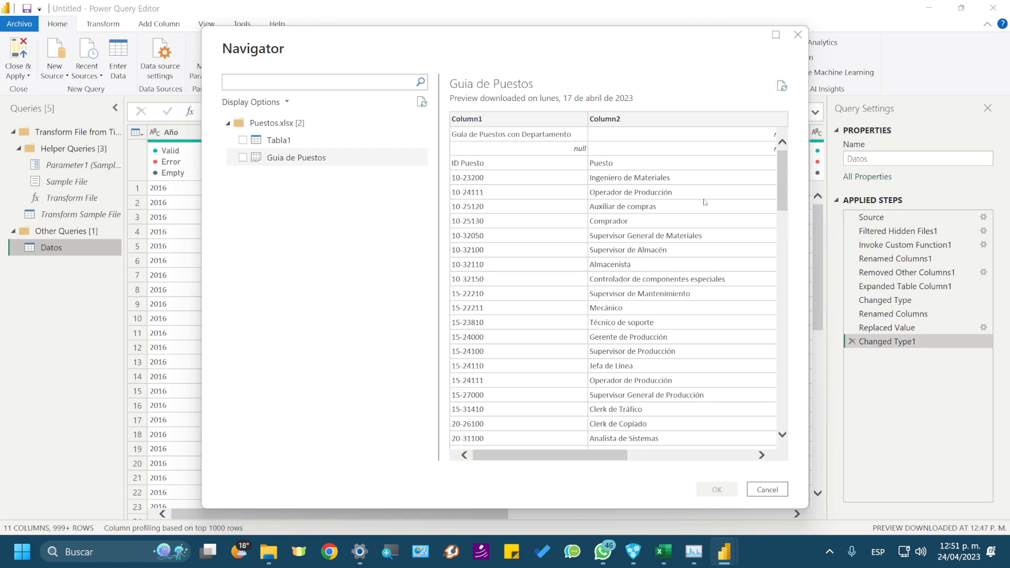
Step: Select Tabla1 from Puestos.xlsx, check its columns in the preview and load it as a new query
left_click(279, 142)
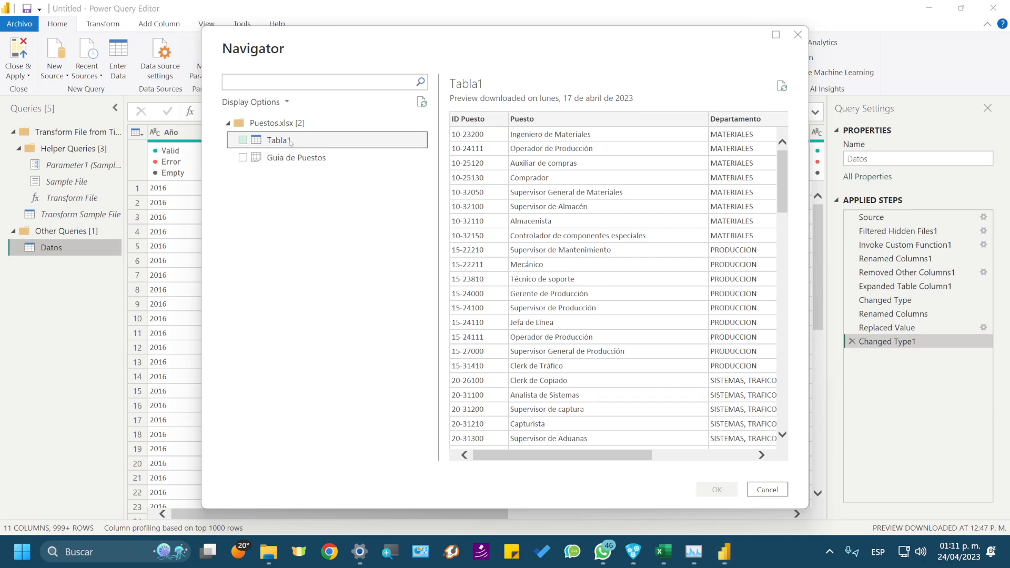
left_click(243, 140)
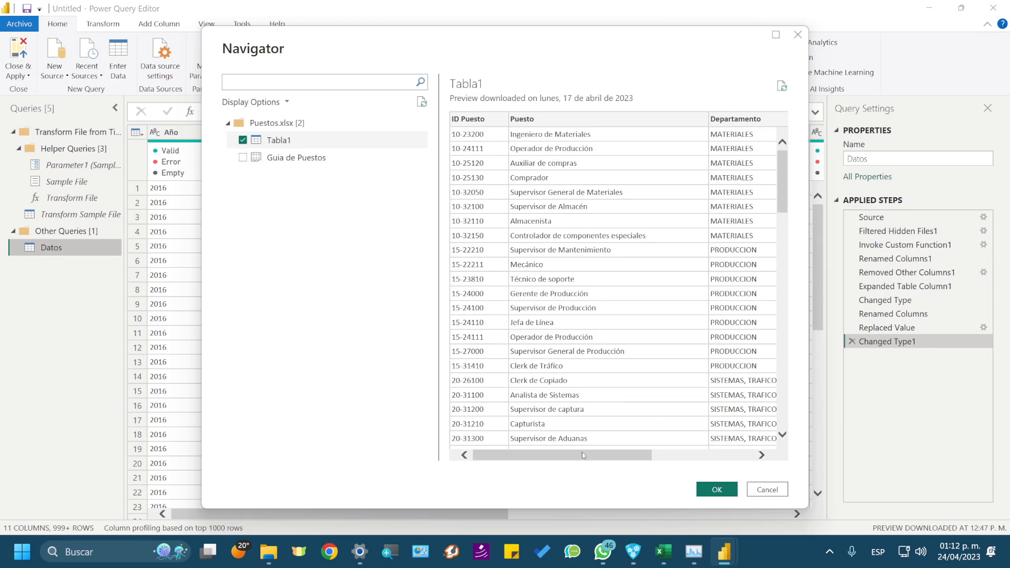
left_click_drag(584, 455, 737, 457)
left_click_drag(656, 456, 552, 456)
left_click(724, 491)
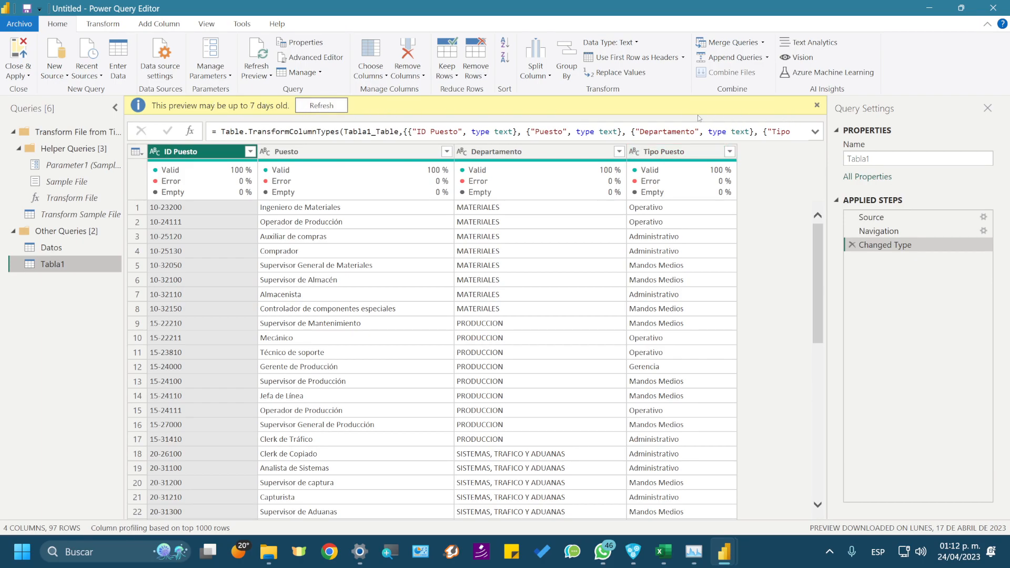
Step: Dismiss the preview age notice, look over the Tabla1 rows and rename the query as Puestos
mouse_move(702, 173)
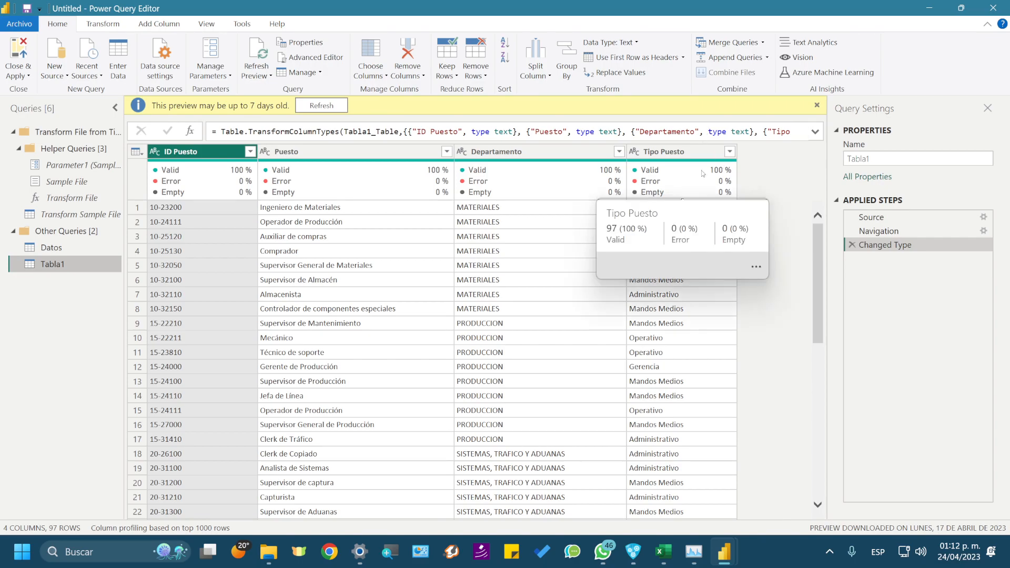
left_click(817, 106)
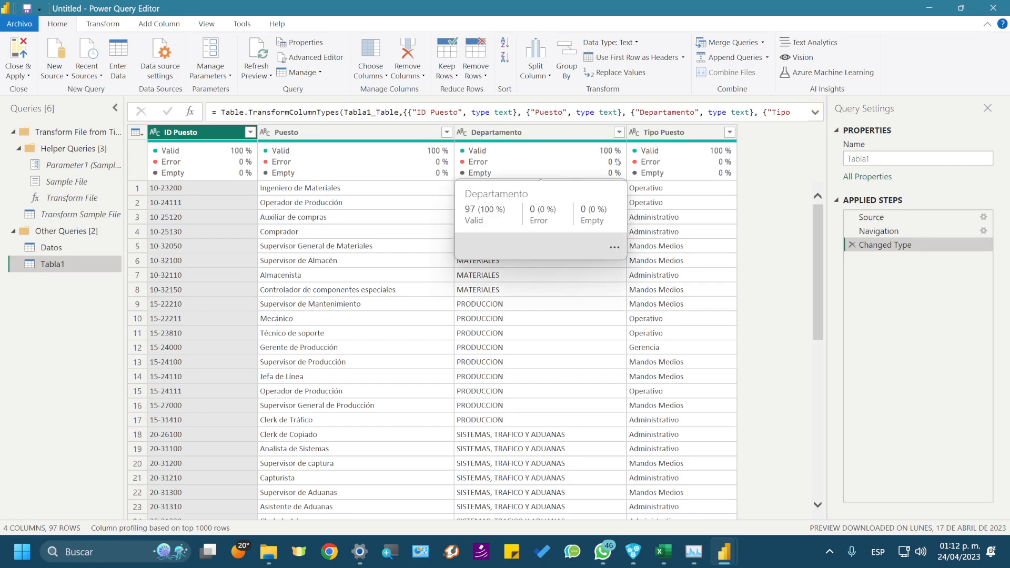
scroll(276, 293, "down", 4)
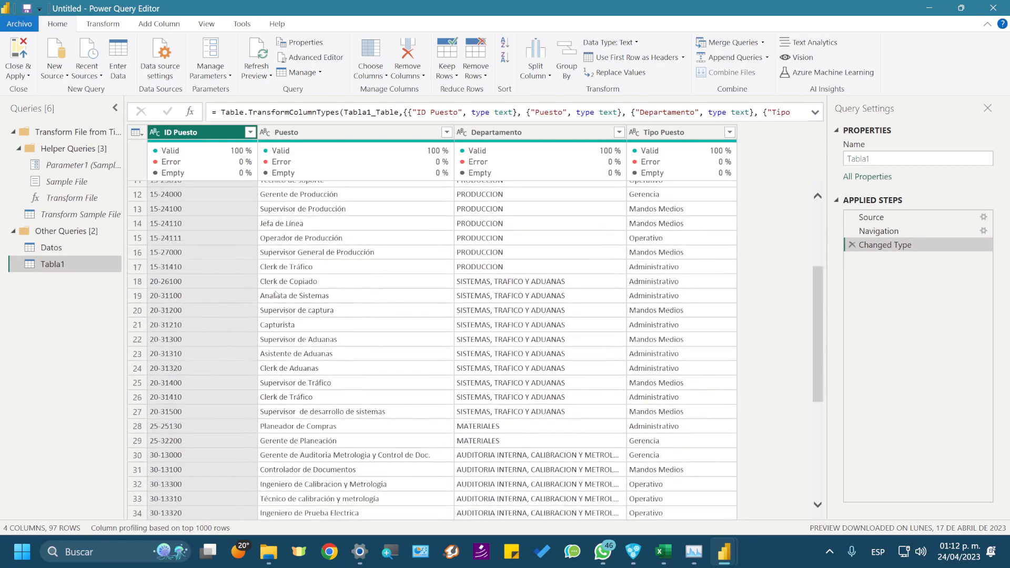
scroll(276, 293, "up", 4)
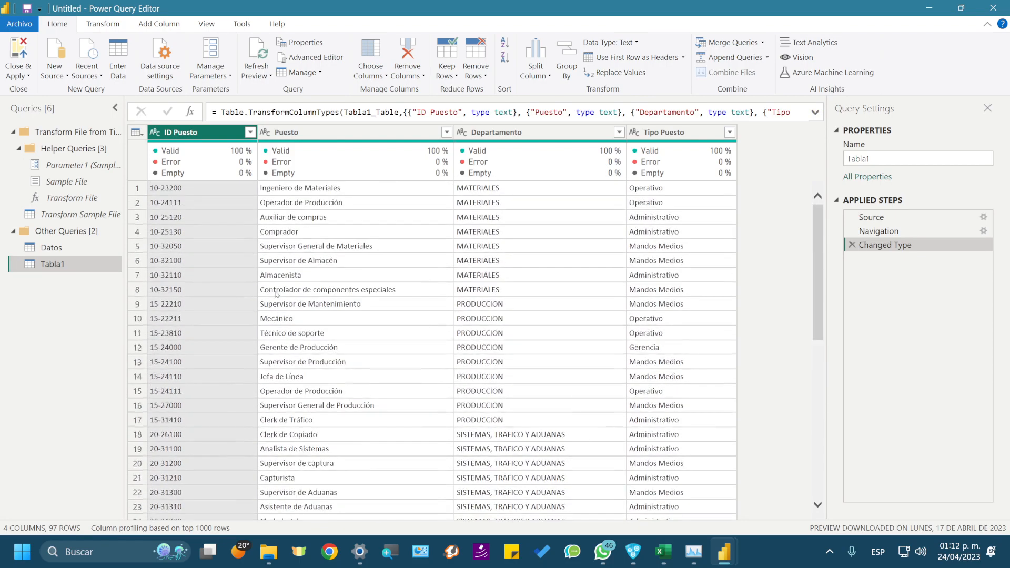
double_click(59, 266)
type("Puestos")
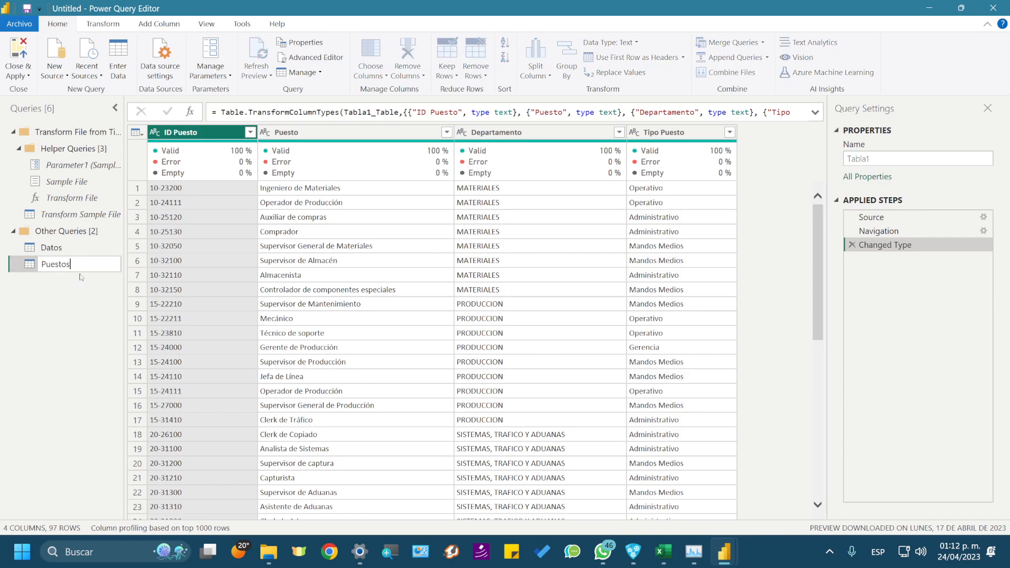
key("Return")
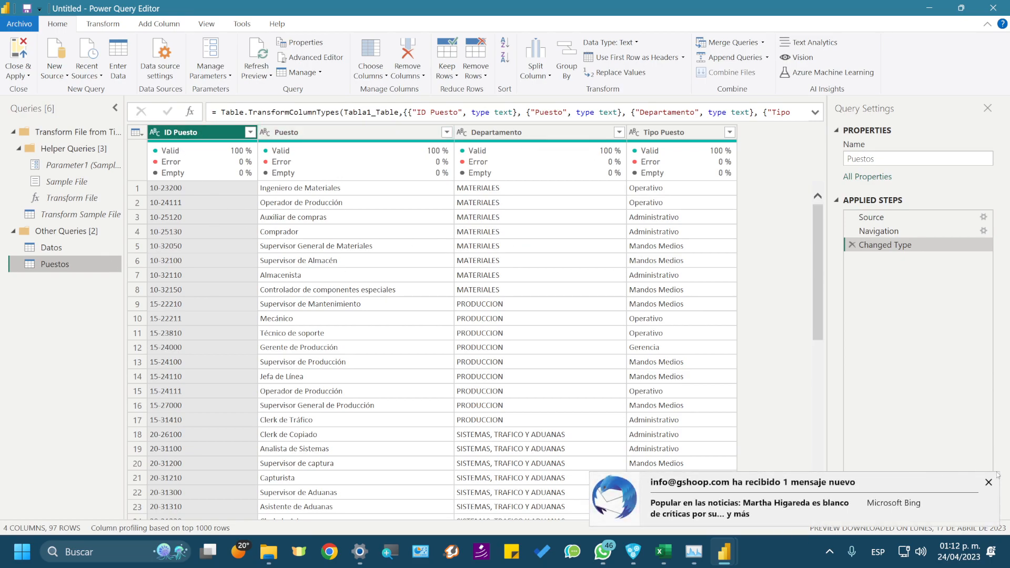
Step: Connect to the Agentes workbook as a new Excel source and compare the previews of Table 1 (Agentes de TI) and the Agentes de TI sheet
left_click(994, 483)
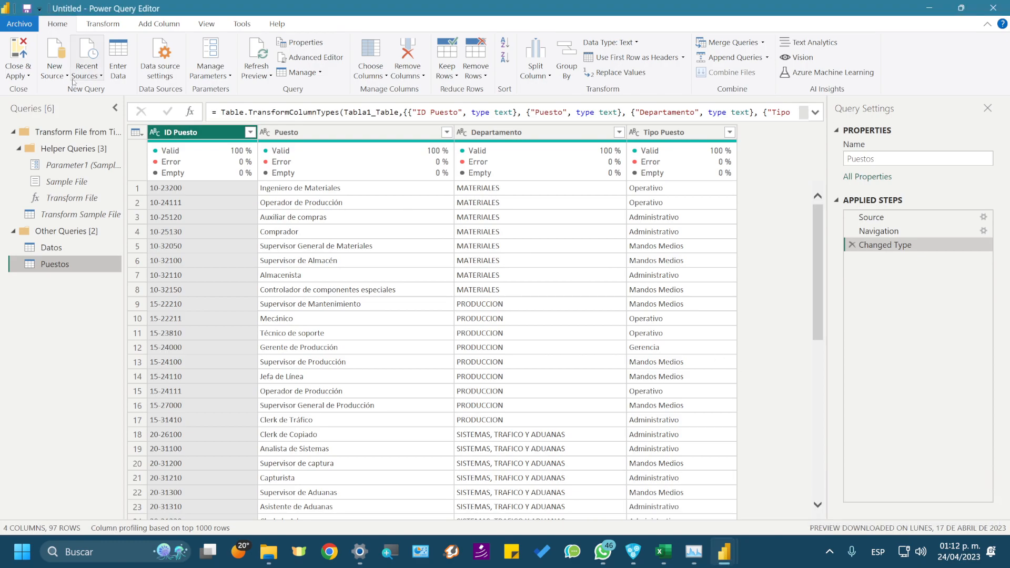
left_click(55, 74)
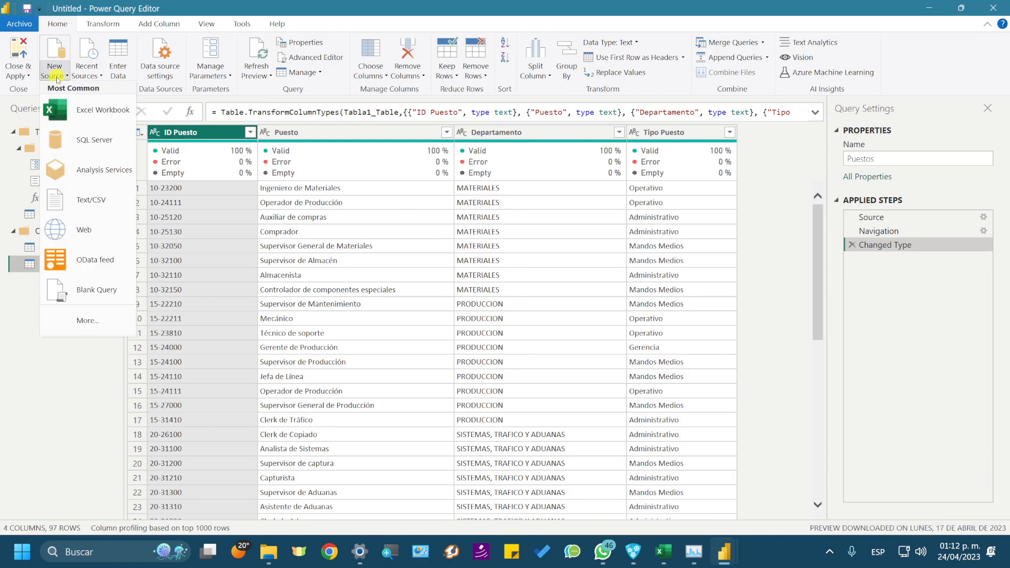
left_click(101, 110)
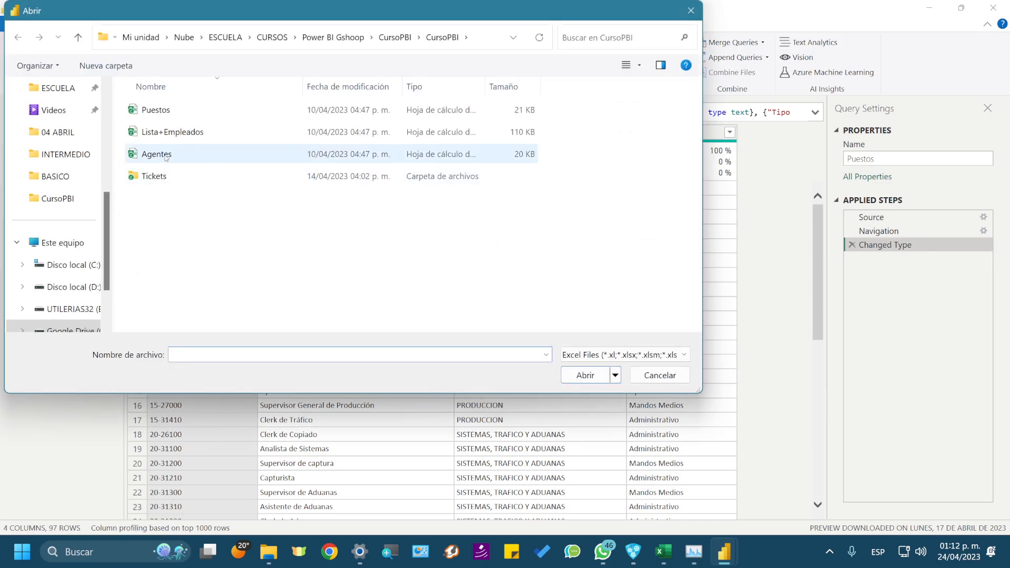
double_click(156, 154)
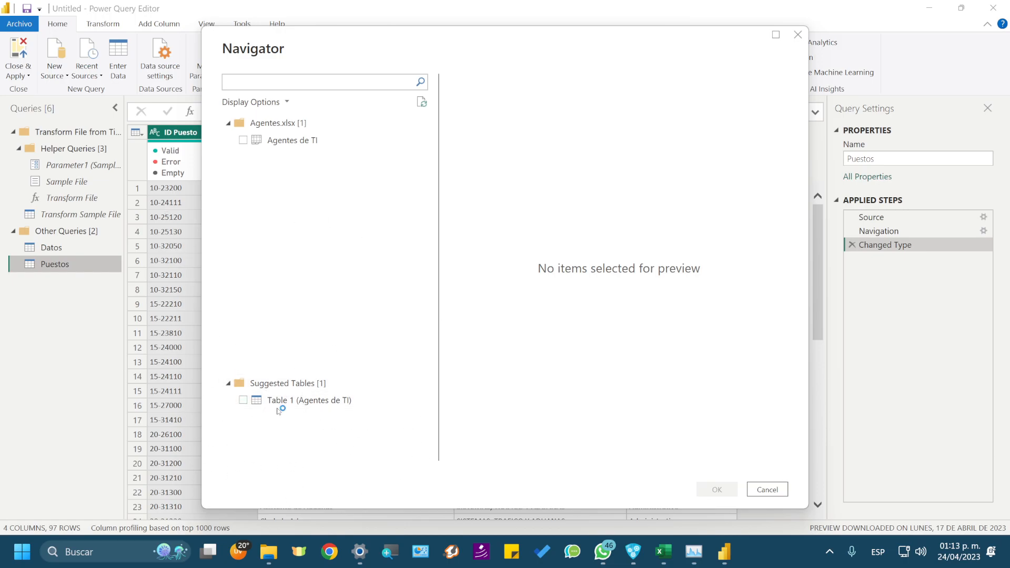
left_click(301, 401)
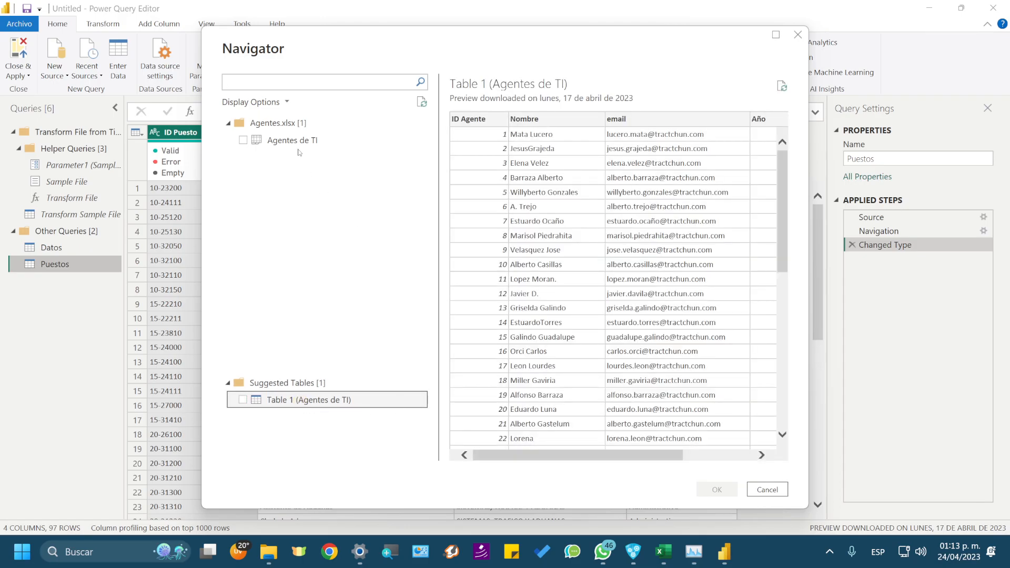
left_click(301, 140)
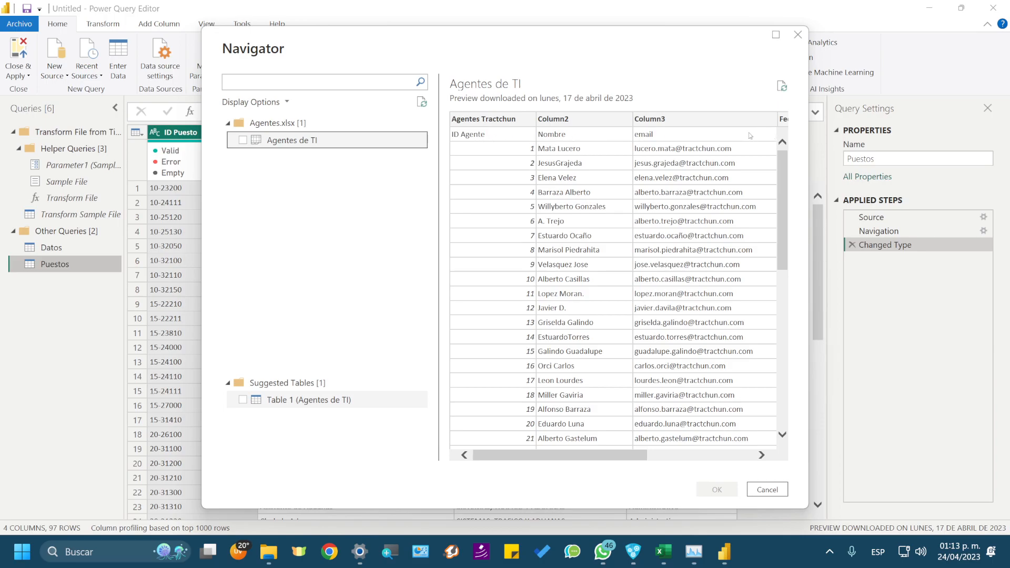
left_click_drag(638, 455, 552, 457)
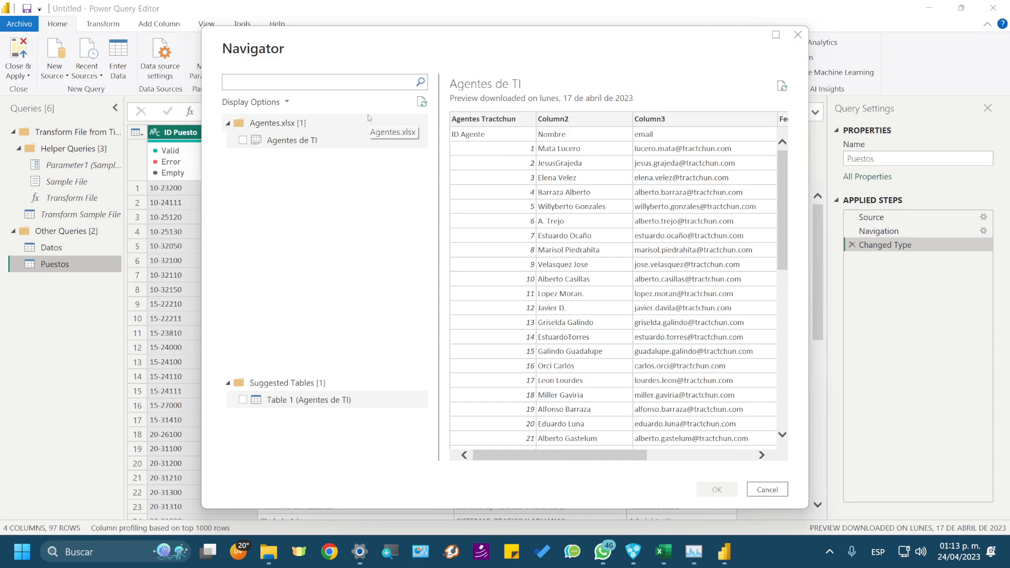
Step: Select Table 1 (Agentes de TI), check its preview against the Agentes de TI sheet and load it as a new query
left_click(242, 400)
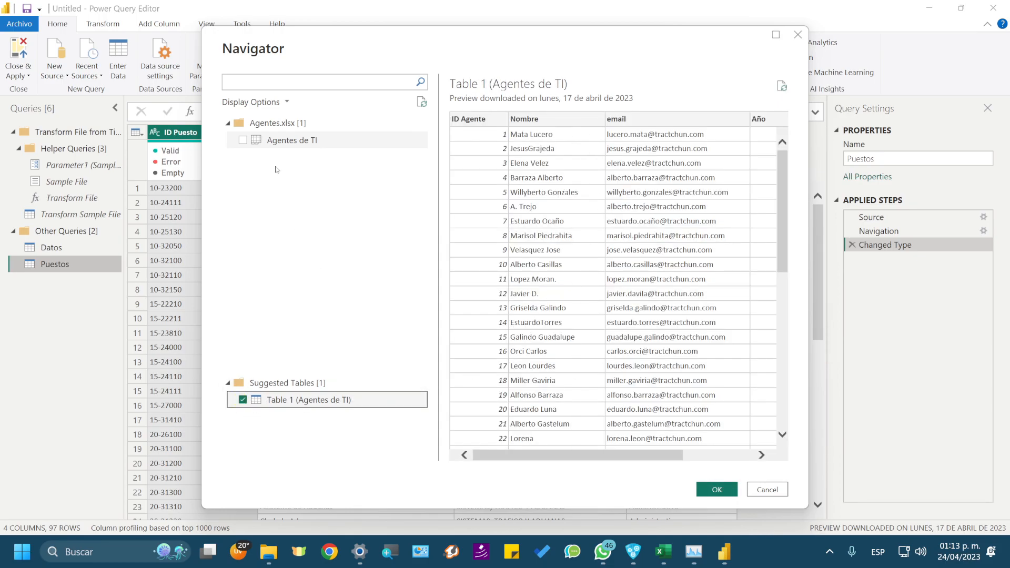
left_click(287, 140)
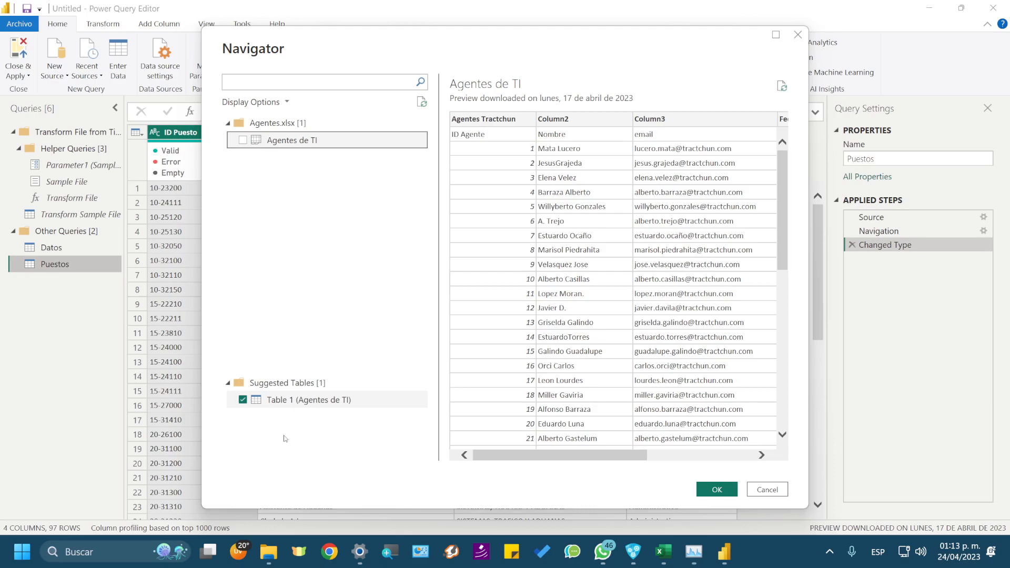
left_click(293, 405)
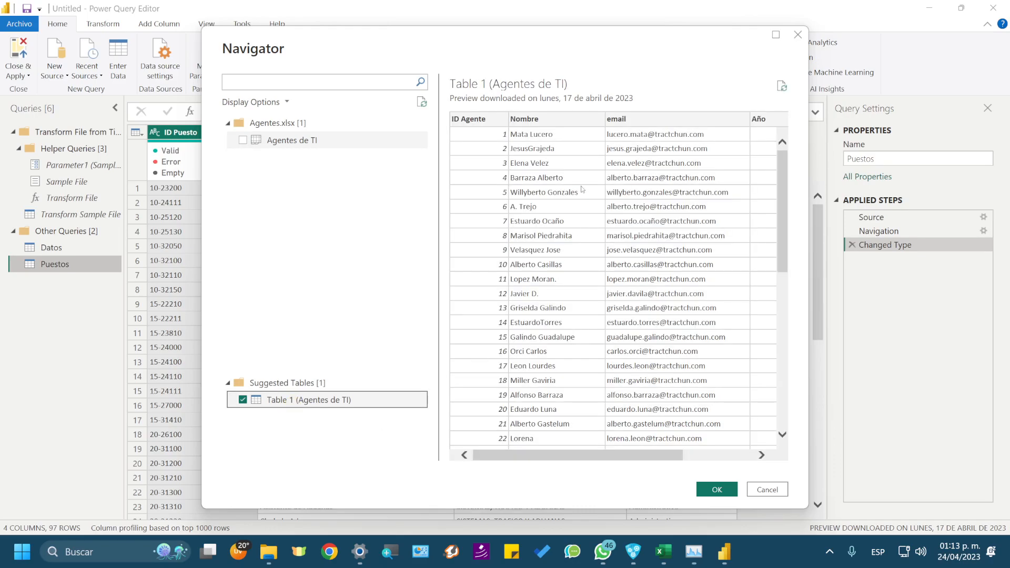
left_click(717, 489)
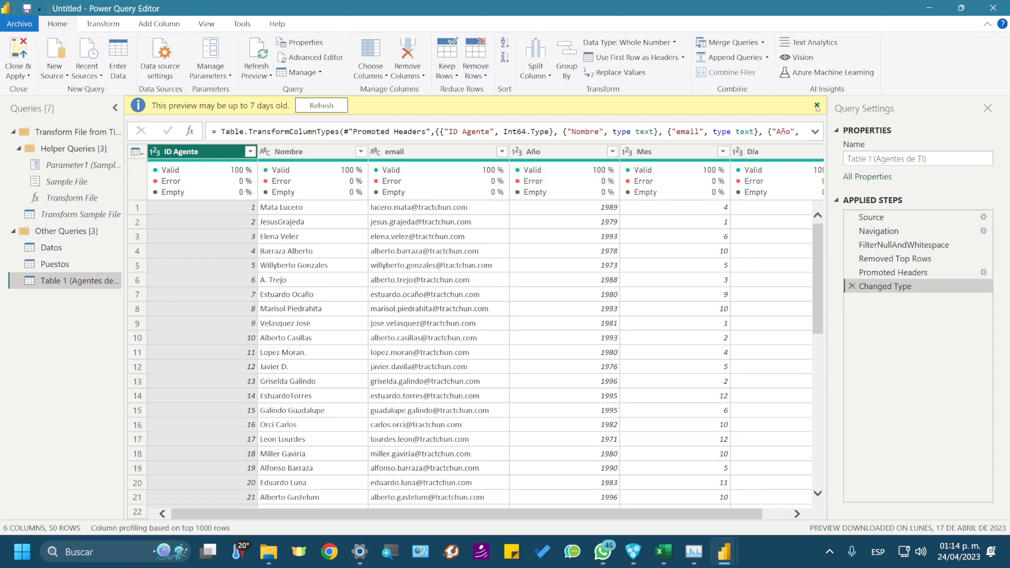
Step: Dismiss the preview age notice, look over the columns of the agents table and rename the query as Agentes
left_click(817, 107)
left_click(816, 106)
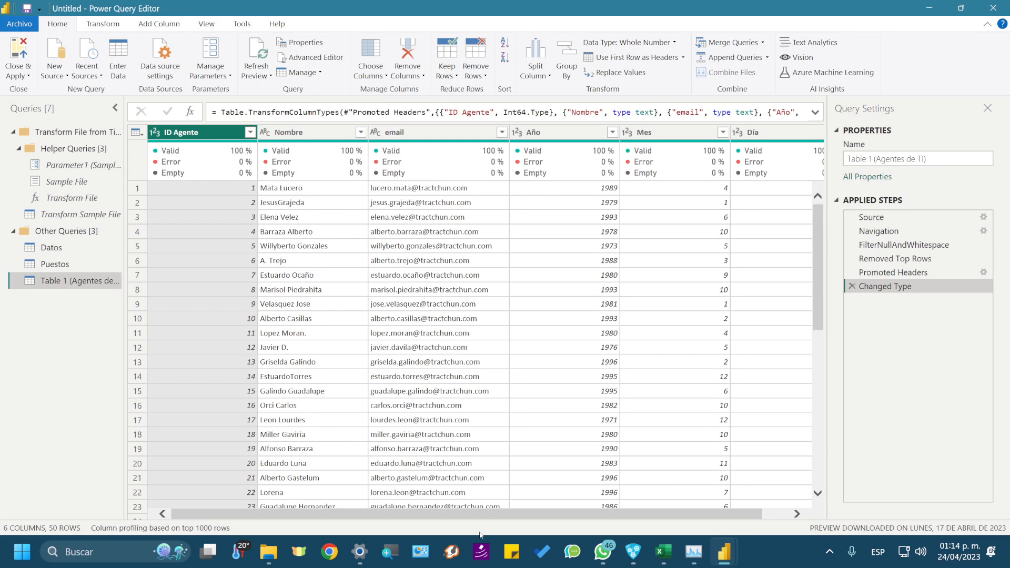
left_click_drag(729, 512, 823, 518)
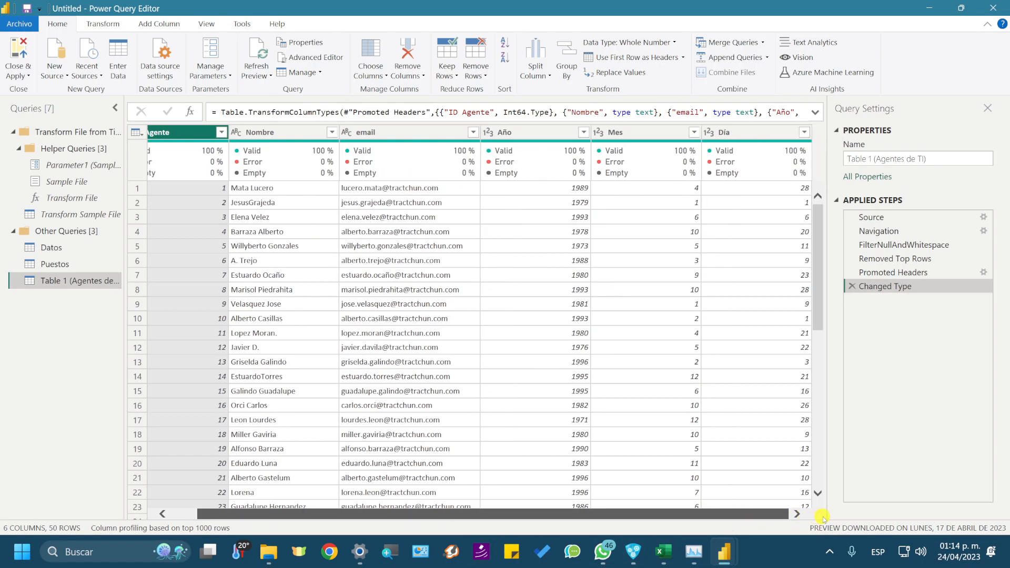
left_click_drag(757, 513, 483, 514)
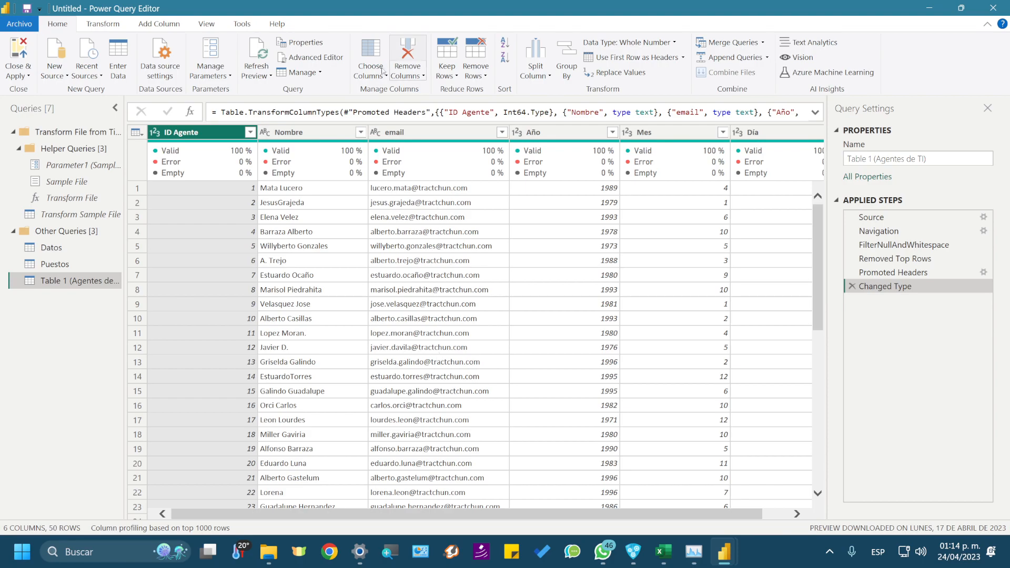
double_click(56, 283)
type("Agentes")
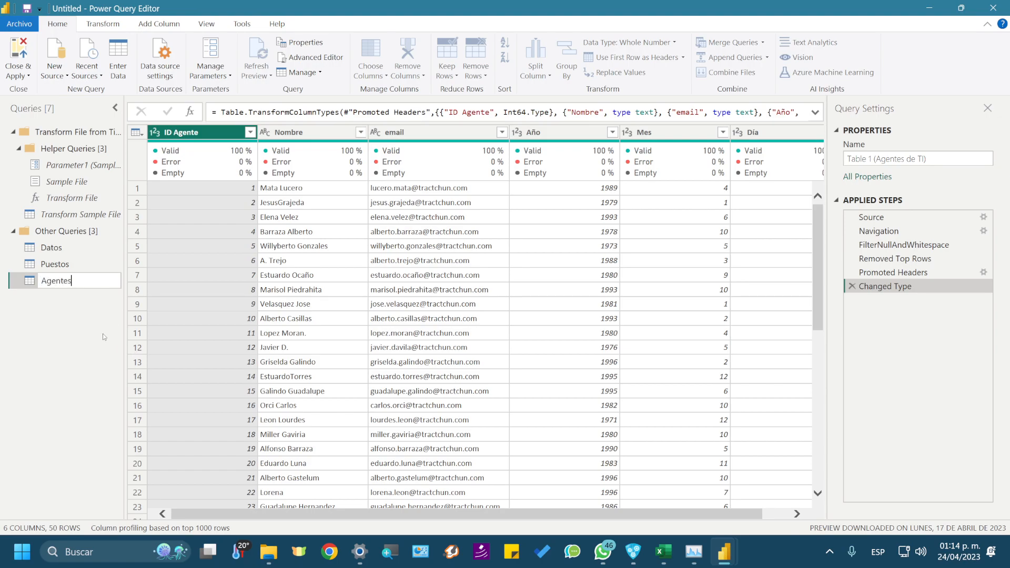
key("Return")
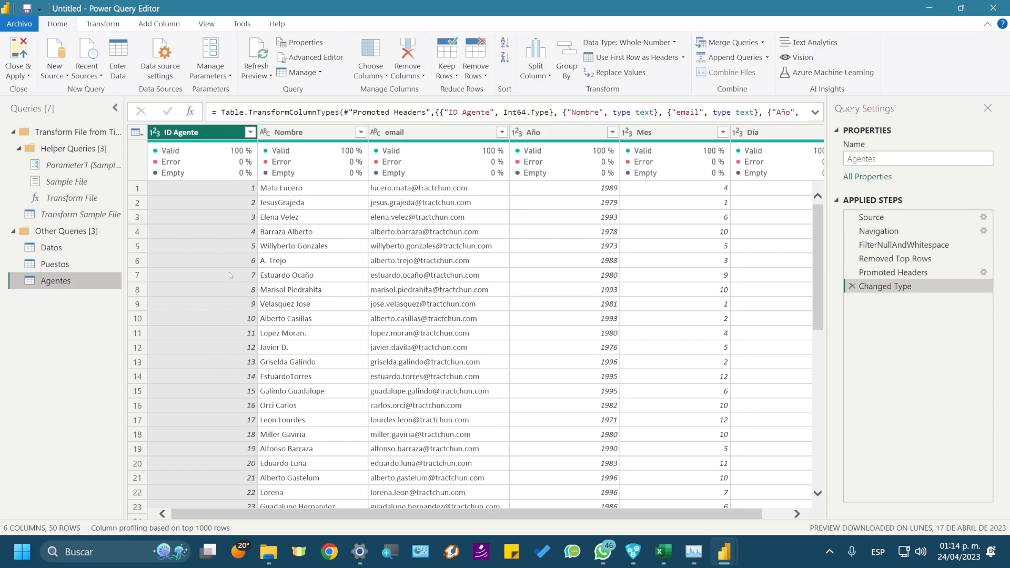
Step: Review the columns and records of the Datos and Puestos queries, returning to Datos
left_click(46, 248)
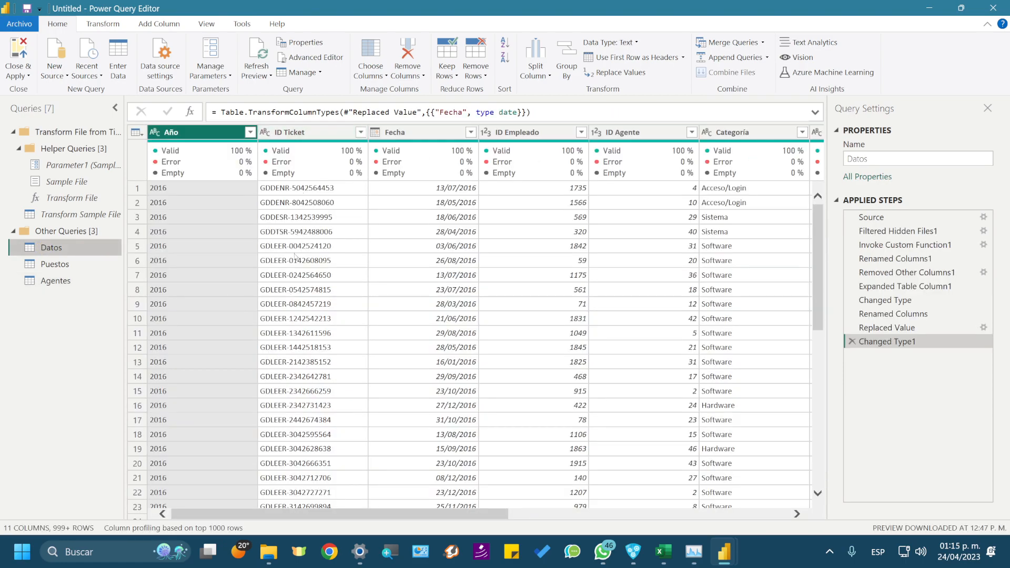
left_click(56, 266)
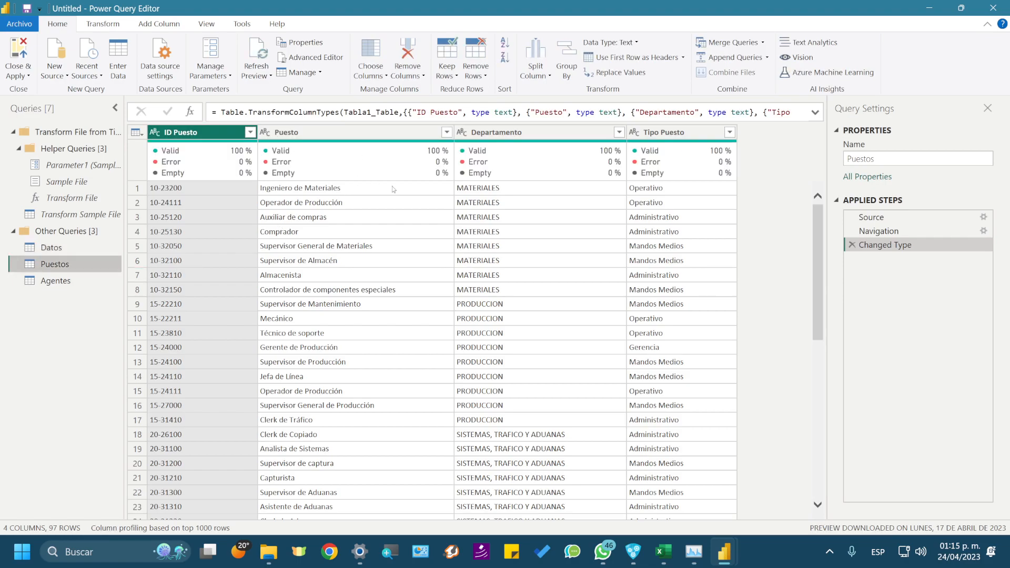
scroll(415, 354, "down", 5)
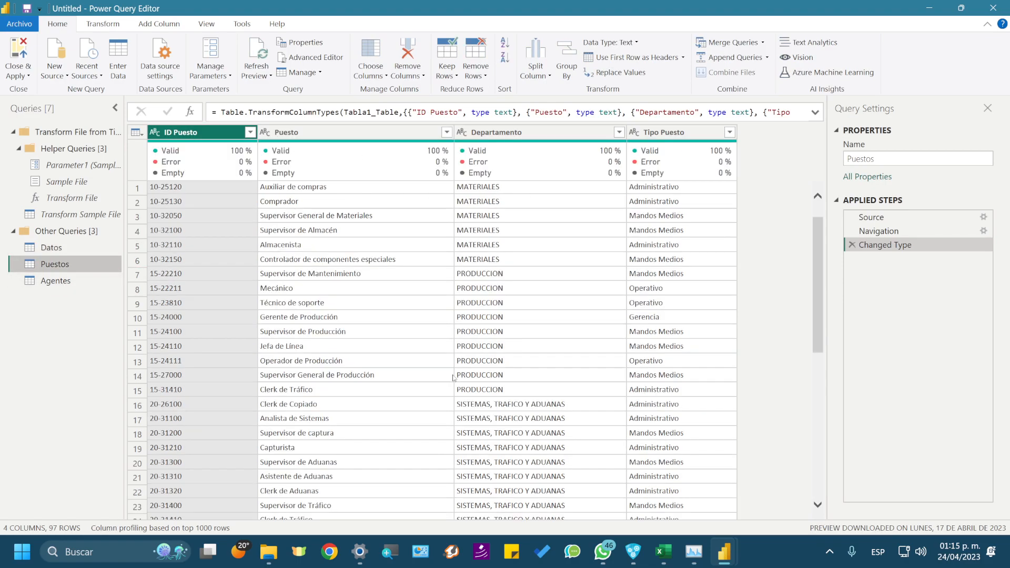
scroll(415, 354, "up", 5)
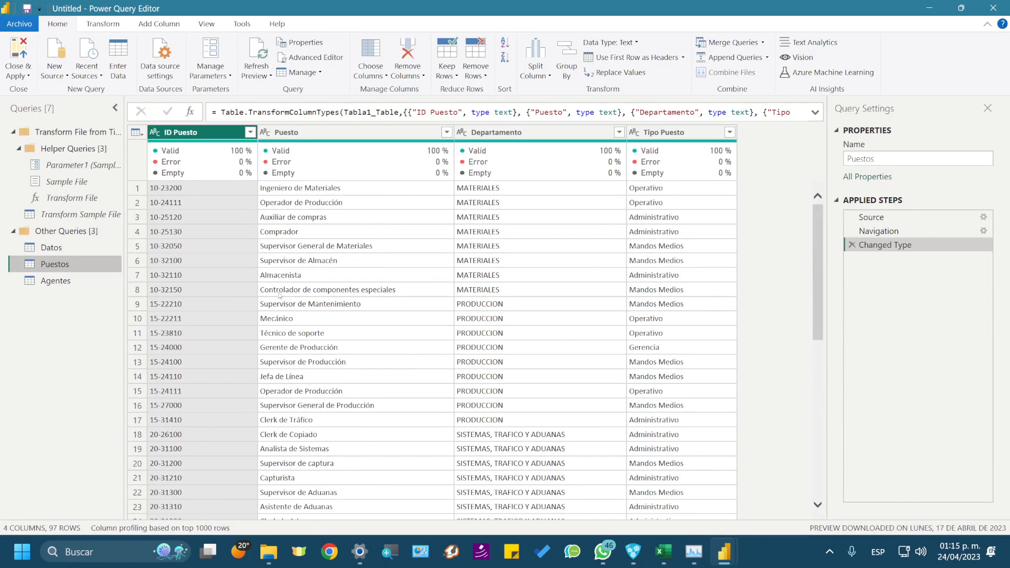
left_click(57, 250)
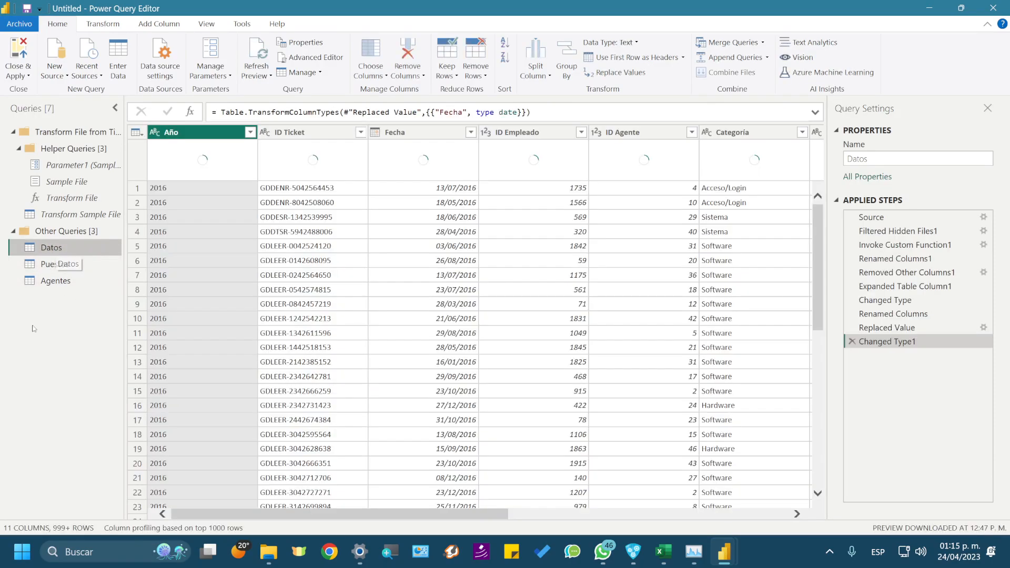
Step: Connect to the Lista+Empleados workbook as a new Excel source and compare the previews of the Planta 1 sheet and Table 1 (Planta 1)
left_click(62, 76)
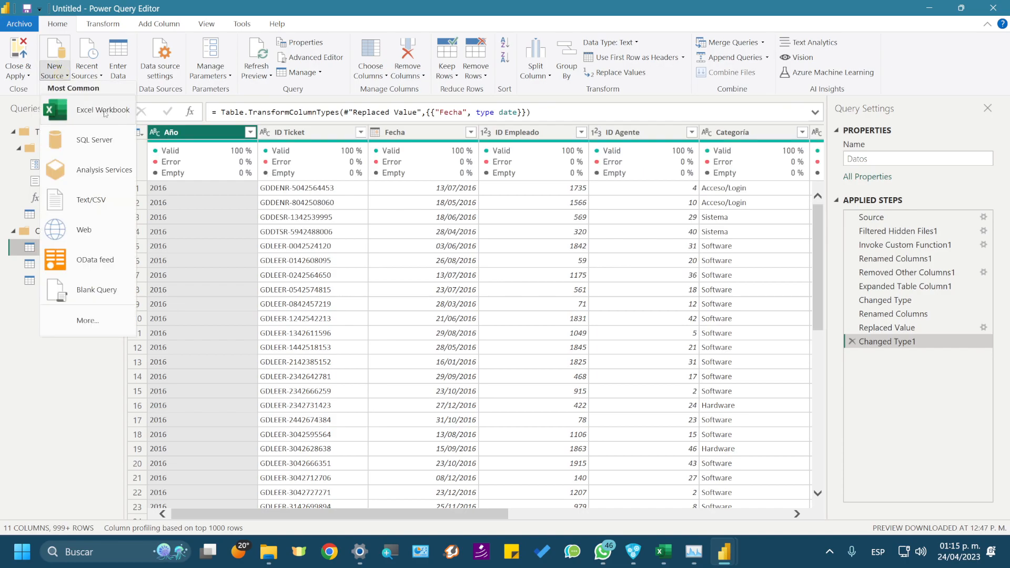
left_click(104, 110)
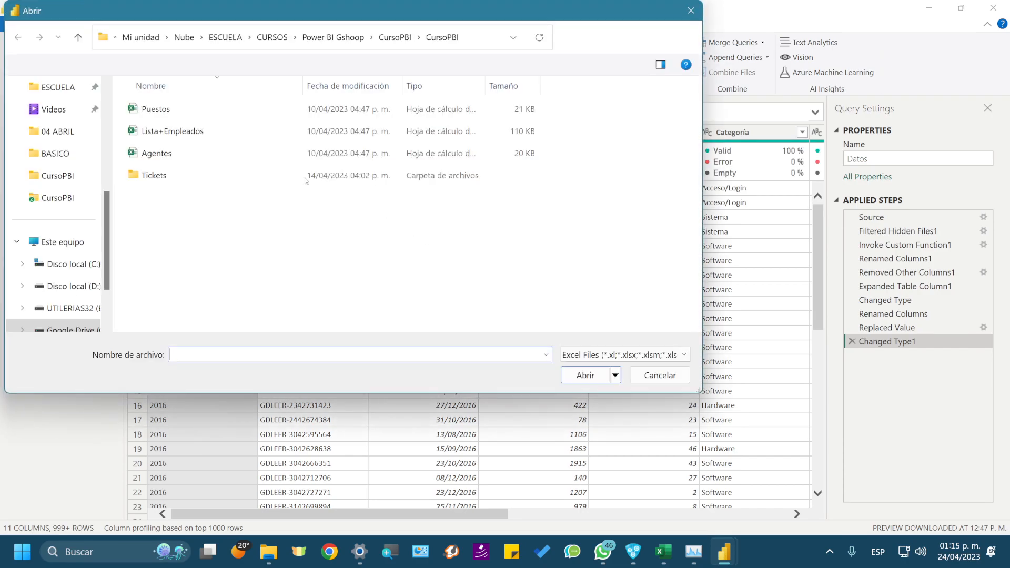
left_click(185, 134)
double_click(185, 135)
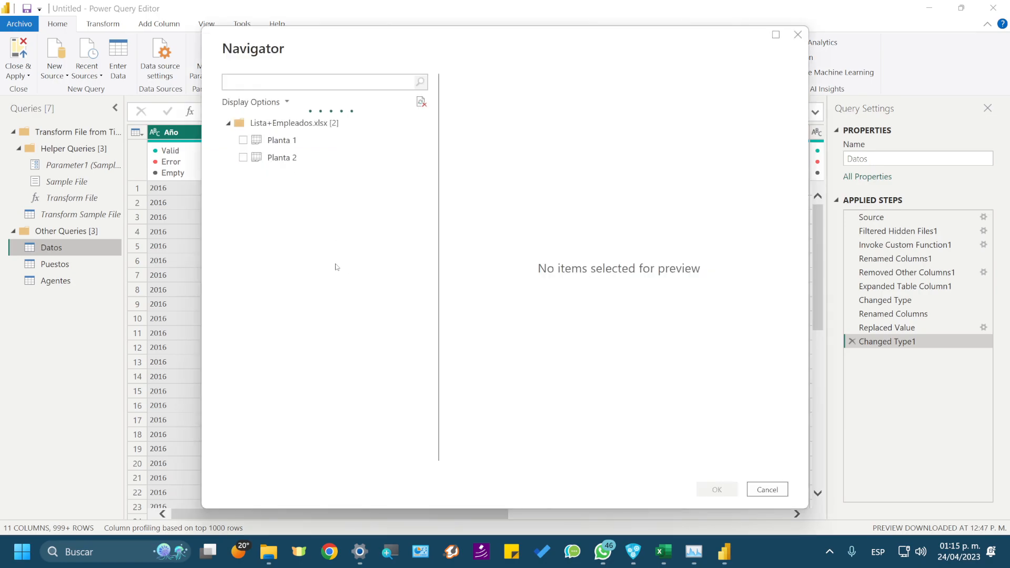
left_click(293, 144)
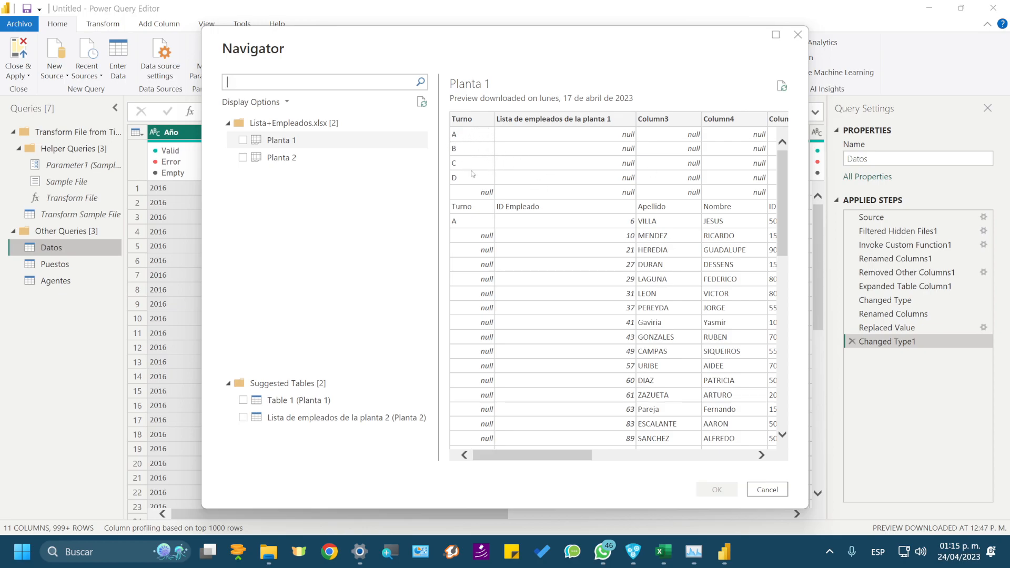
left_click(299, 402)
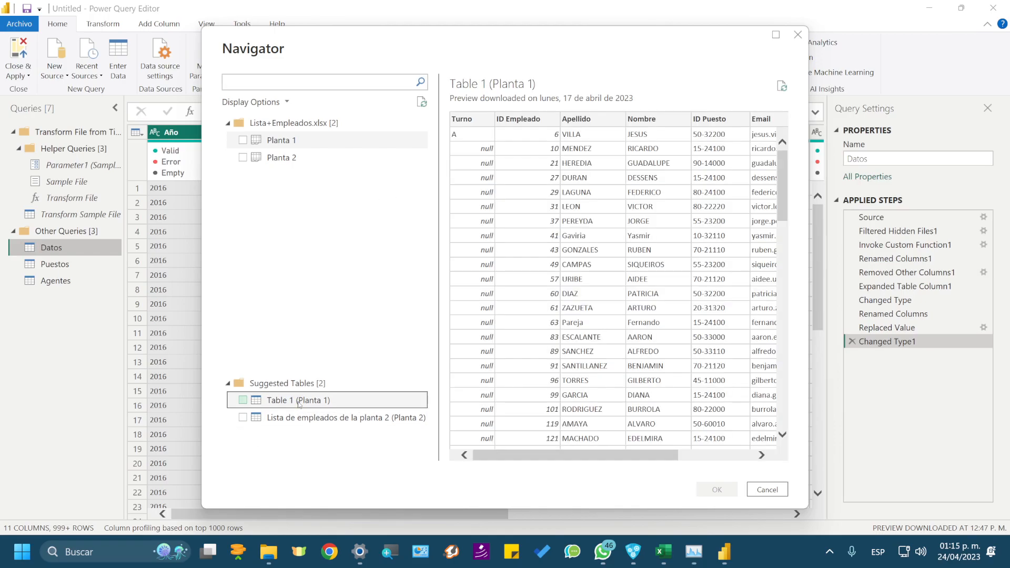
scroll(485, 238, "down", 15)
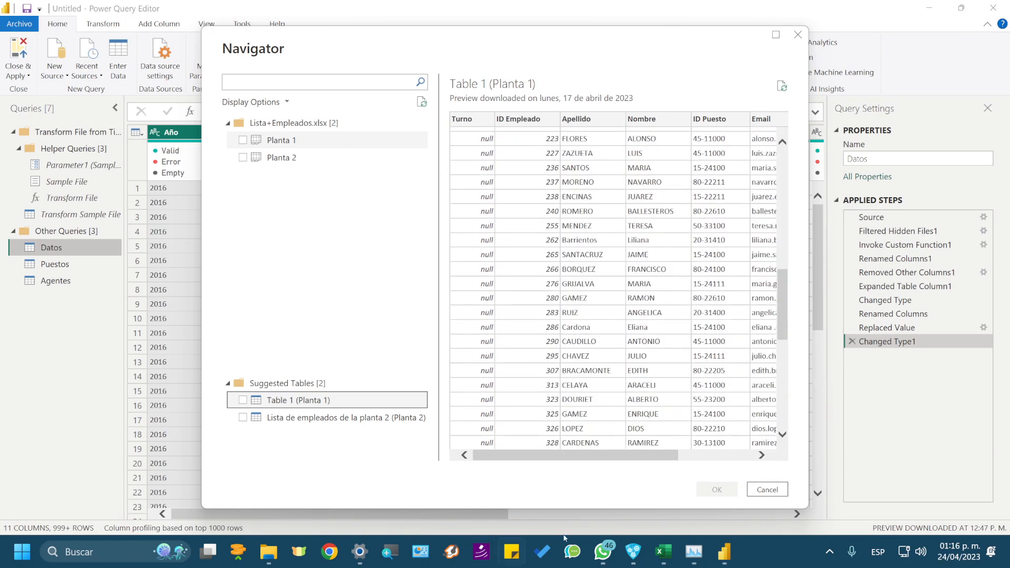
Step: Open the Lista+Empleados workbook from the CursoPBI folder in Excel and select the Planta 1 employee table from its header row down
left_click(268, 550)
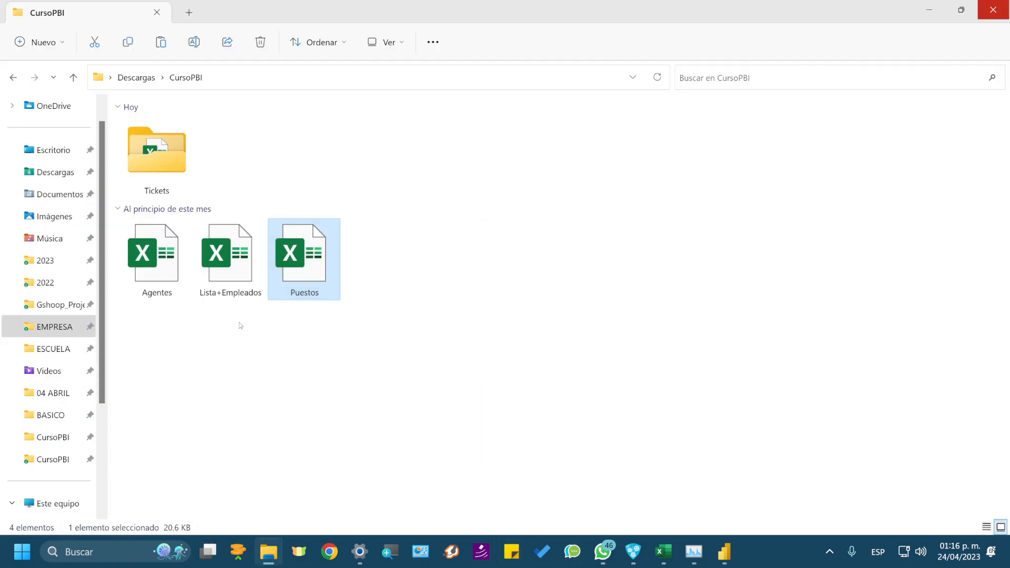
left_click(214, 258)
left_click(677, 538)
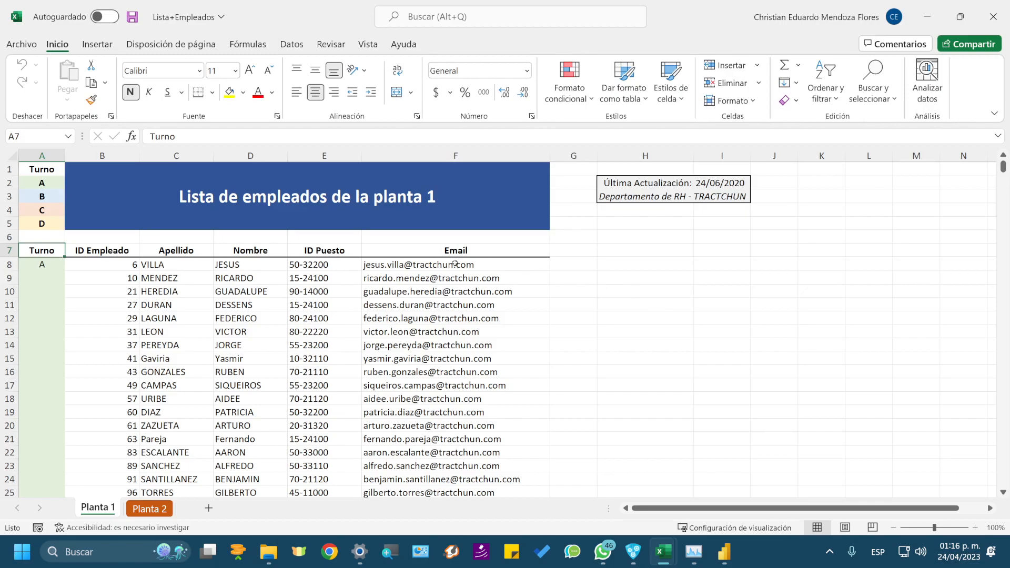
left_click_drag(41, 250, 495, 258)
key("ctrl+shift+Down")
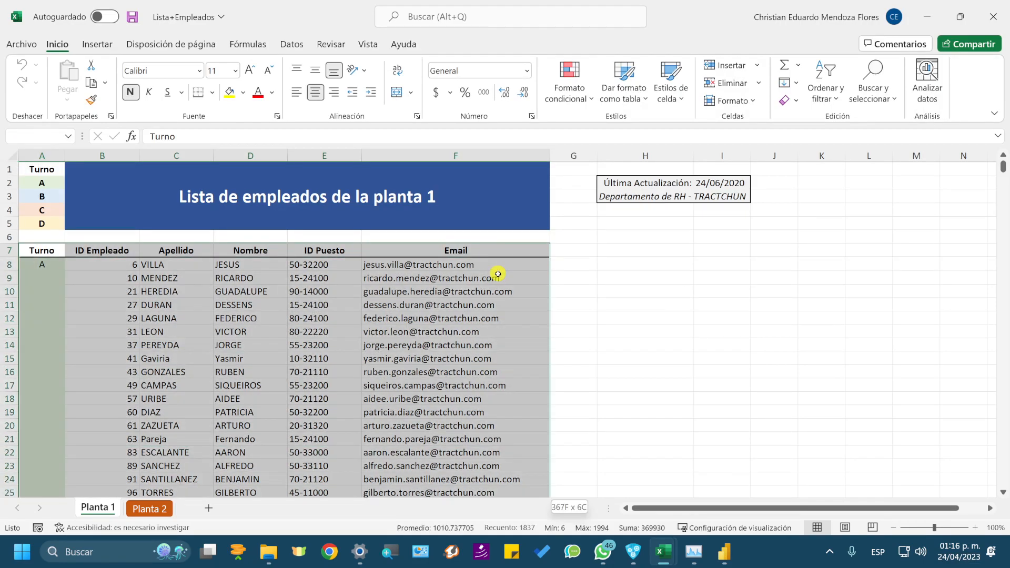
Step: Examine the Planta 1 employee records and the Turno column down to the last row, and view the Planta 2 sheet's column headers
scroll(366, 317, "down", 2)
scroll(367, 318, "down", 20)
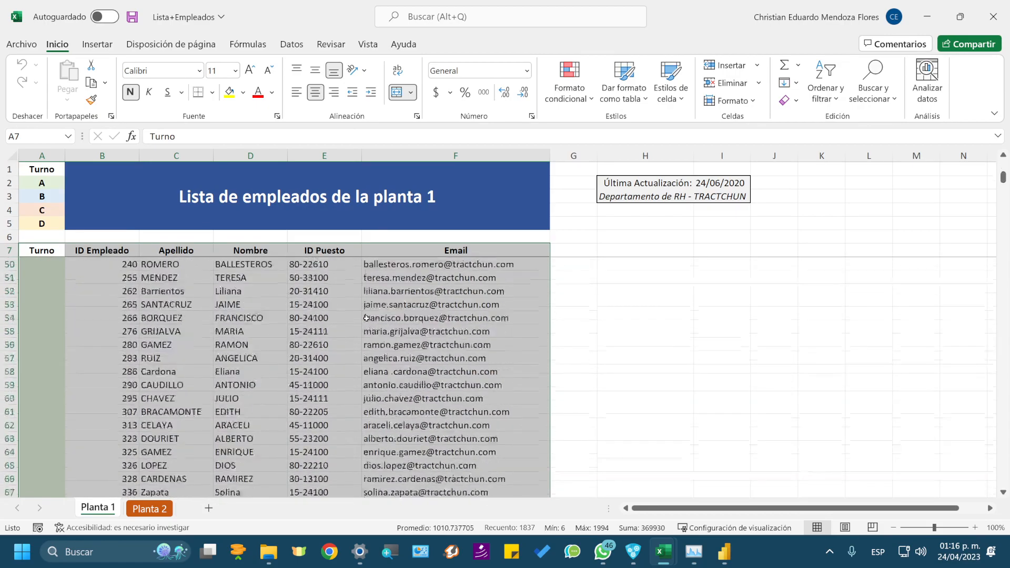
scroll(367, 318, "down", 20)
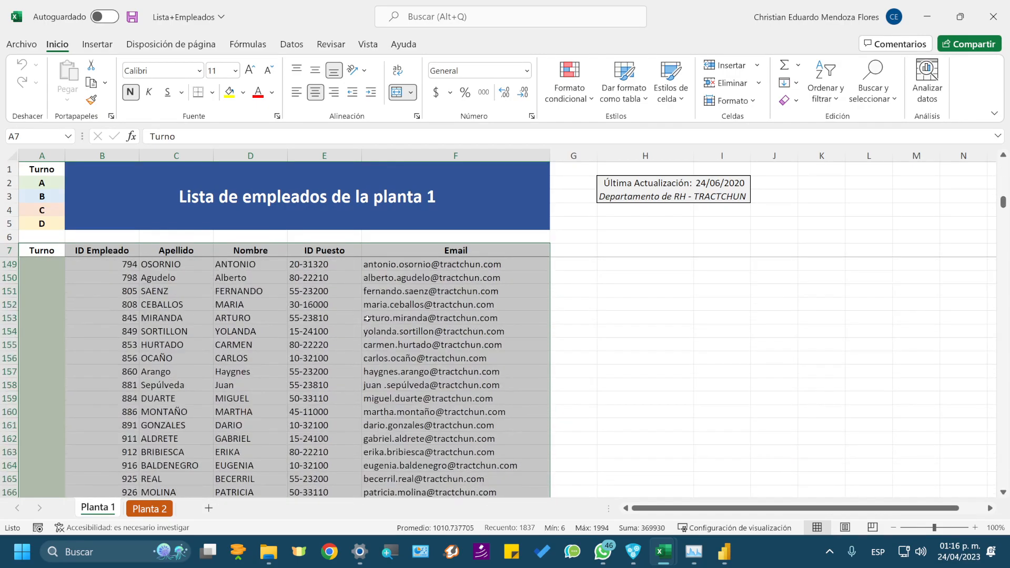
scroll(367, 318, "down", 15)
left_click(249, 304)
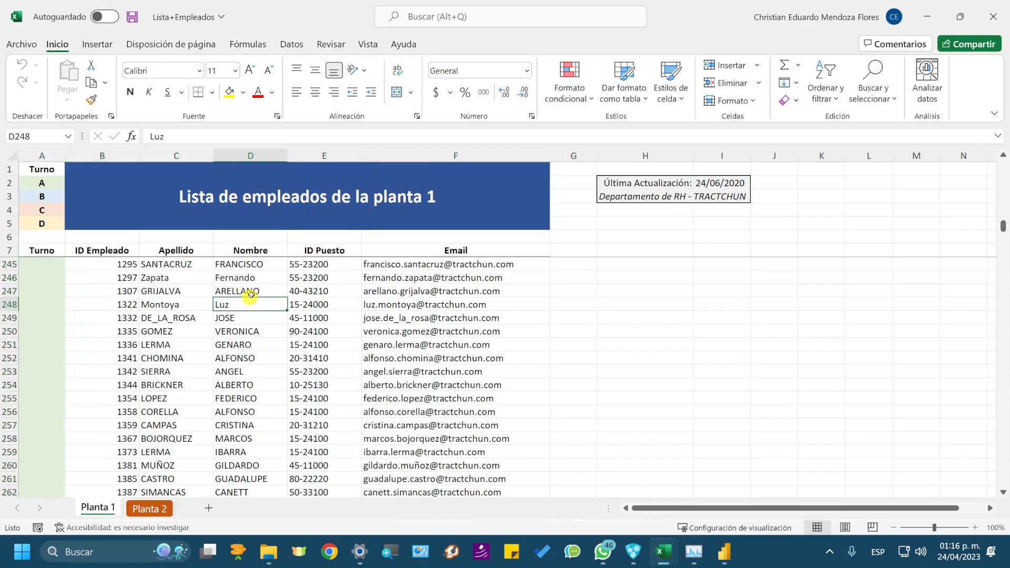
key("ctrl+Down")
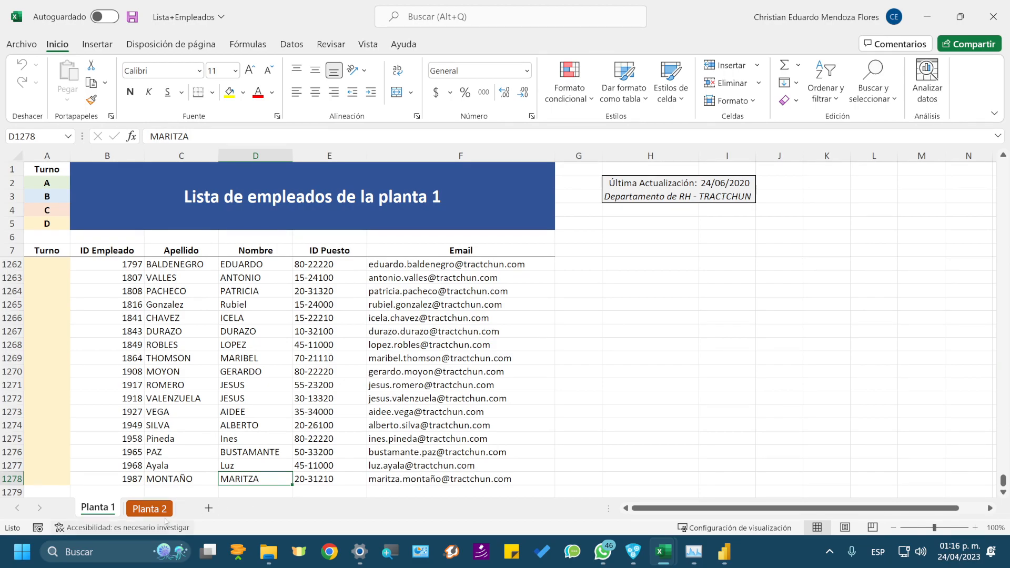
left_click(145, 508)
left_click(167, 251)
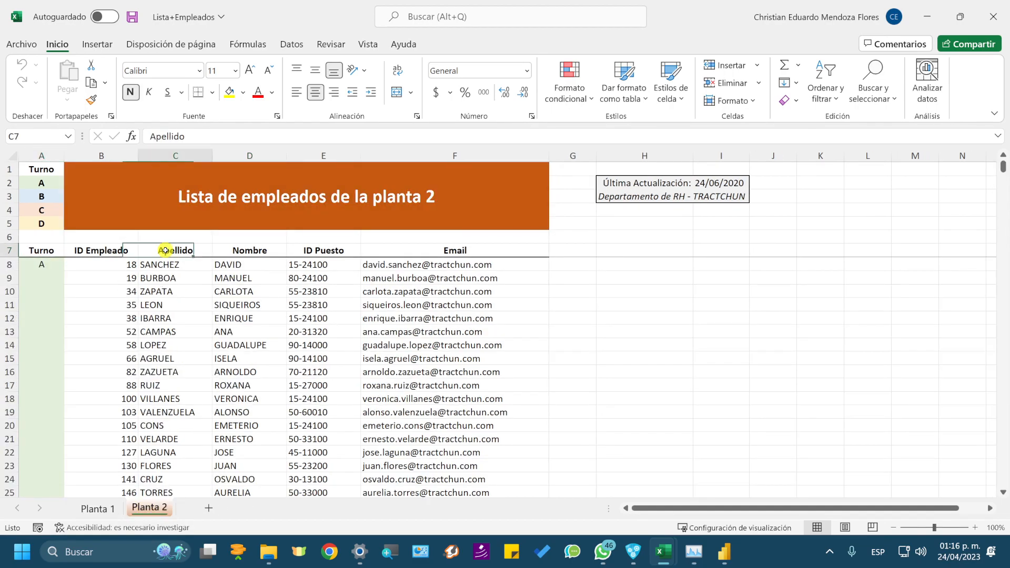
Step: View the last employee record on the Planta 2 sheet, and close the Lista+Empleados workbook
key("ctrl+Down")
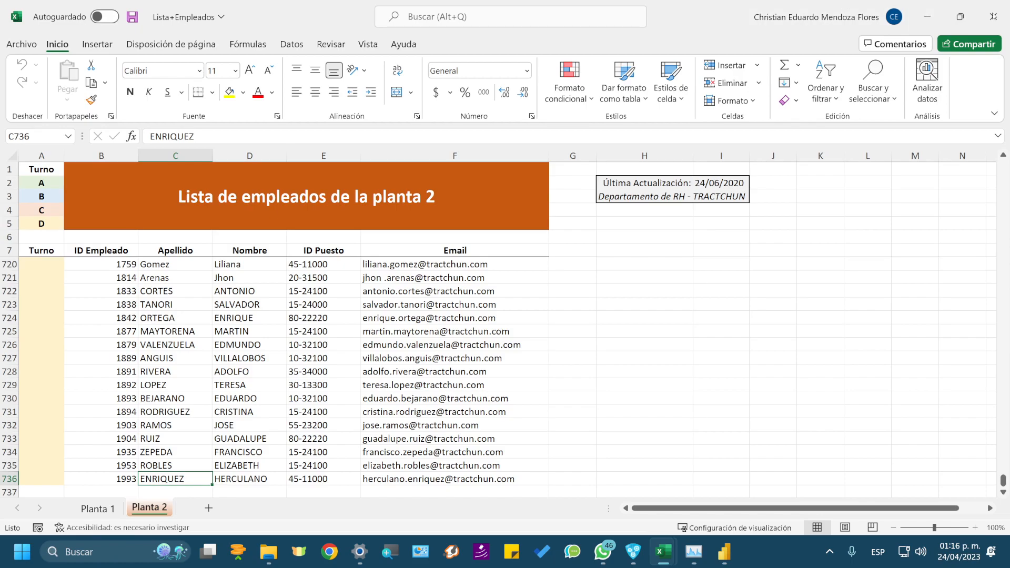
left_click(999, 4)
left_click(999, 4)
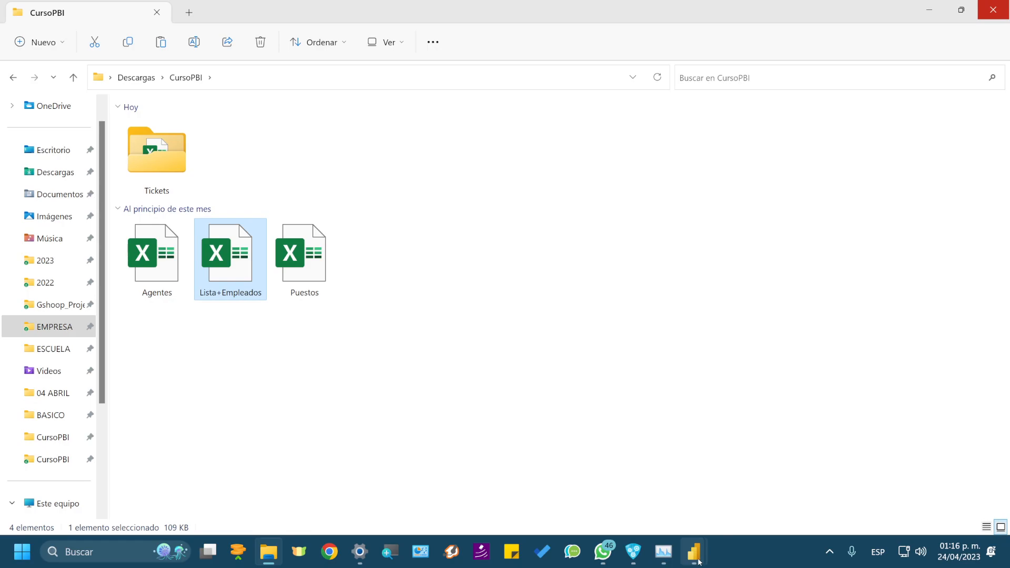
Step: Return to the Navigator in Power Query Editor and cancel the Lista+Empleados import without loading any table
mouse_move(694, 549)
left_click(759, 486)
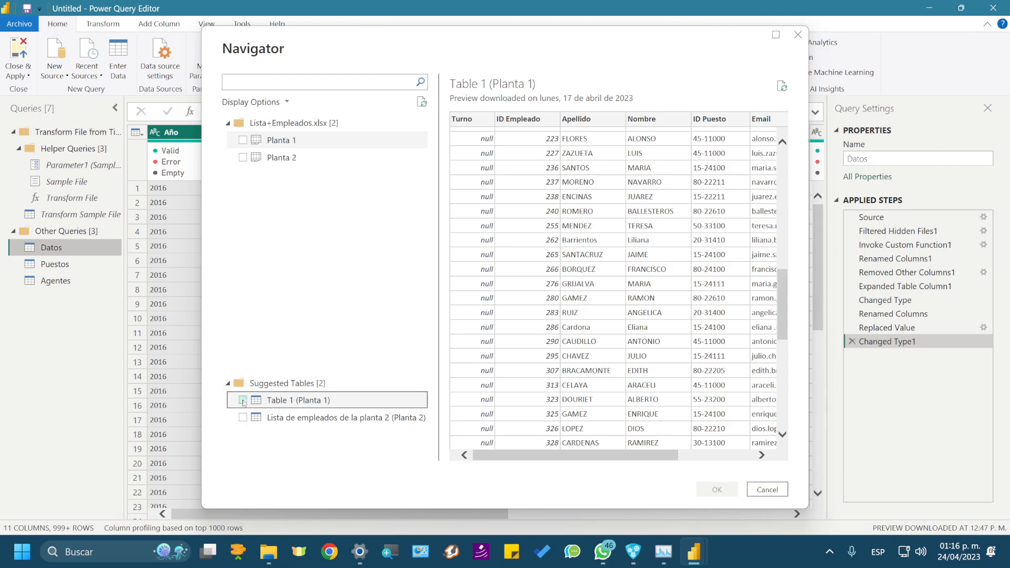
left_click(243, 401)
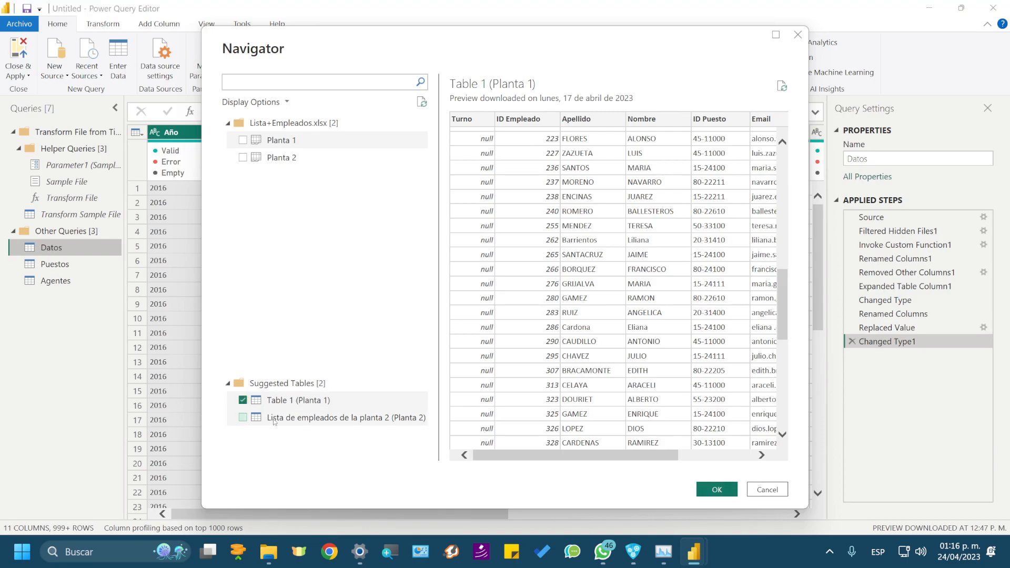
left_click(242, 400)
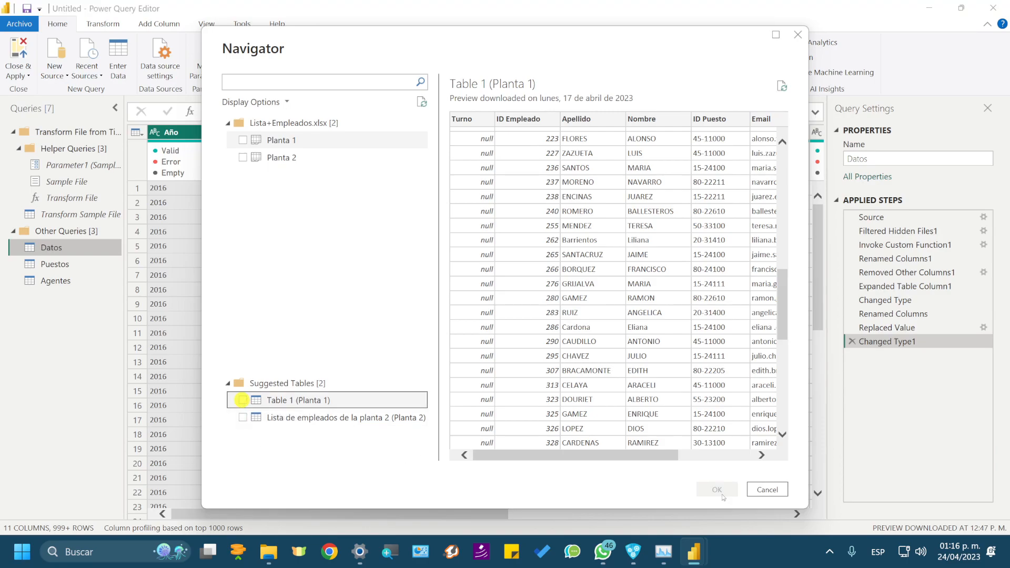
left_click(772, 492)
Step: Reopen the Lista+Empleados workbook from the CursoPBI folder in Excel and maximize its window
left_click(269, 562)
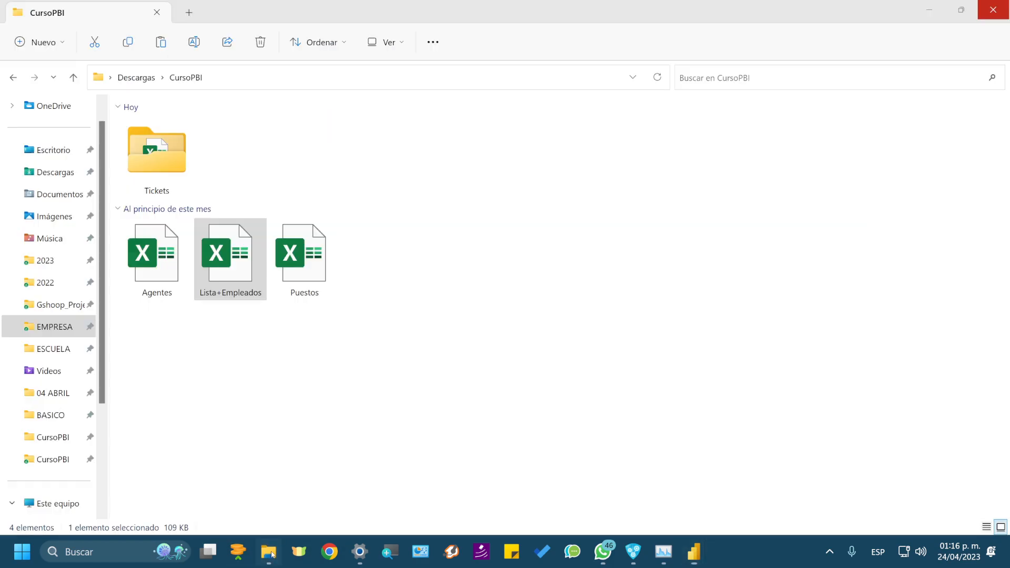
double_click(230, 263)
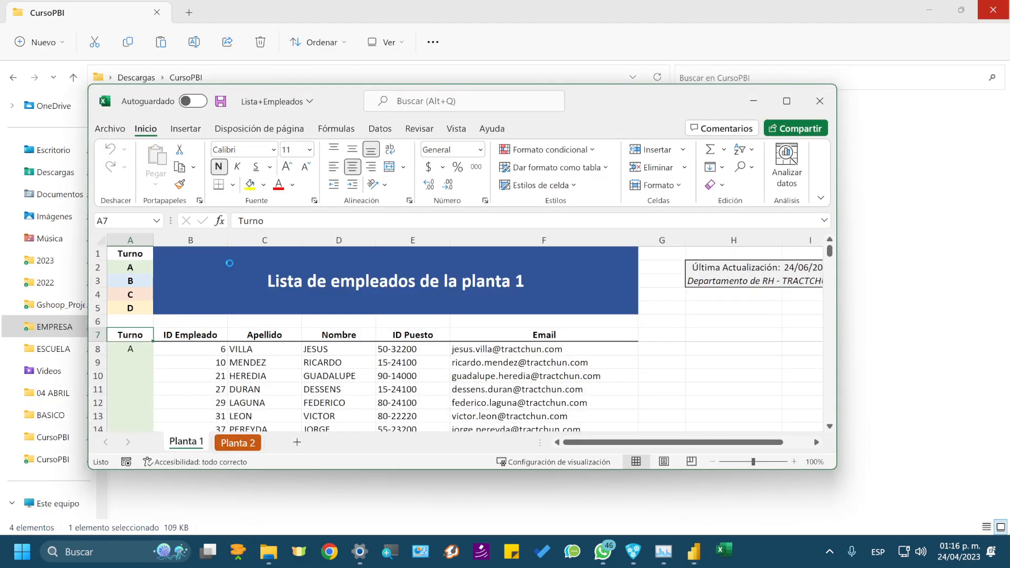
left_click(786, 103)
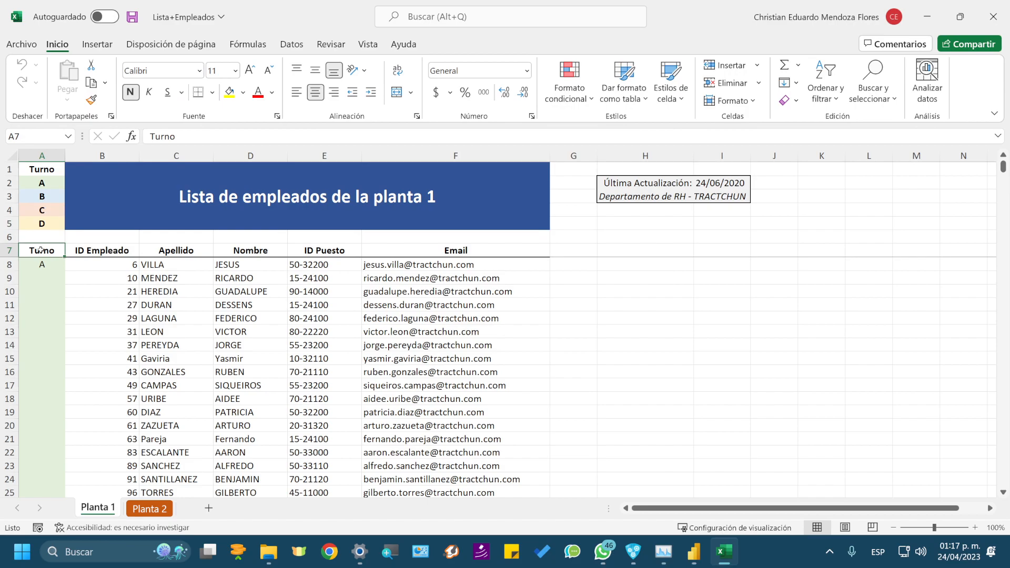
key("ctrl+shift+Down")
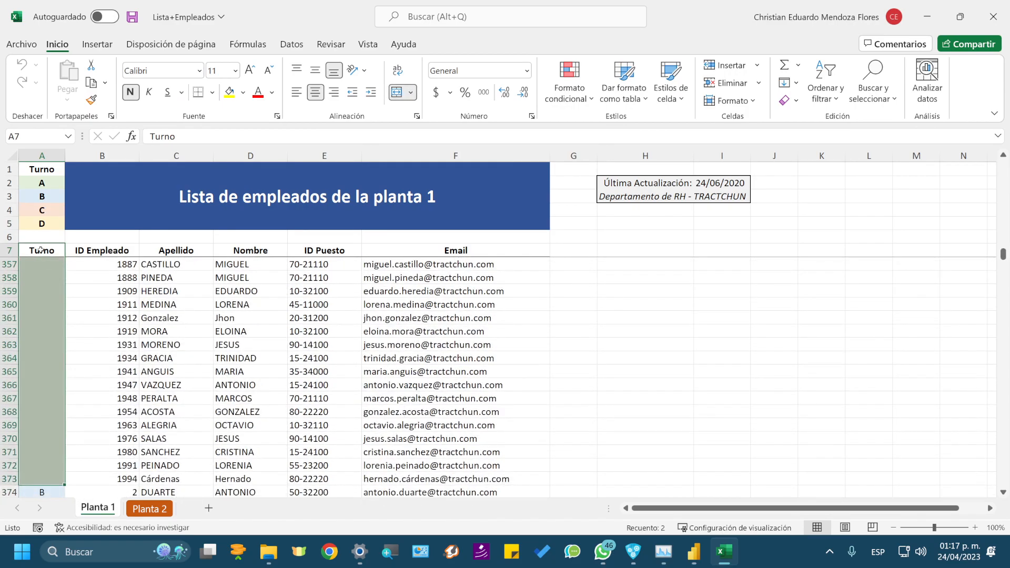
key("ctrl+shift+Down")
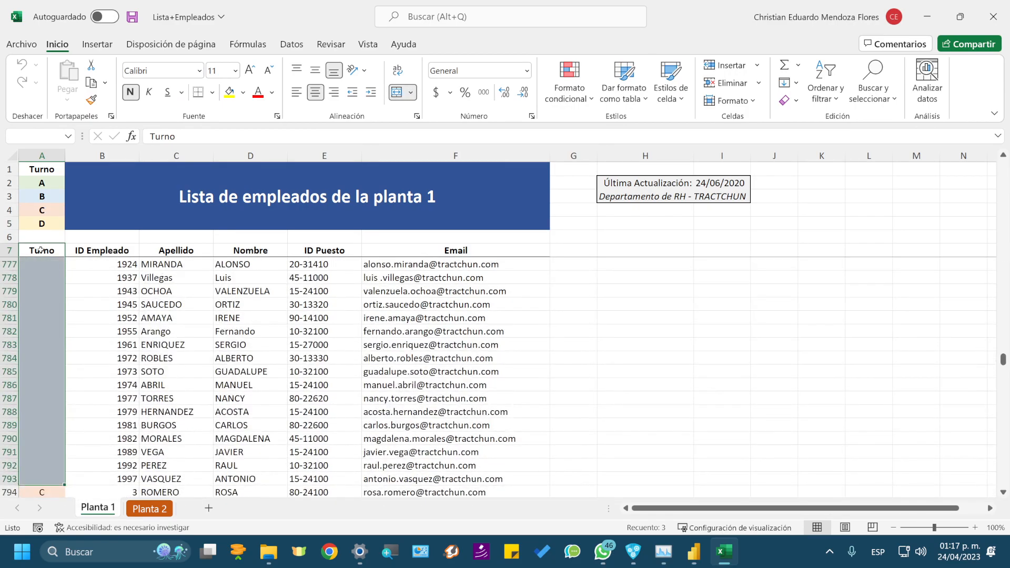
key("ctrl+shift+Down")
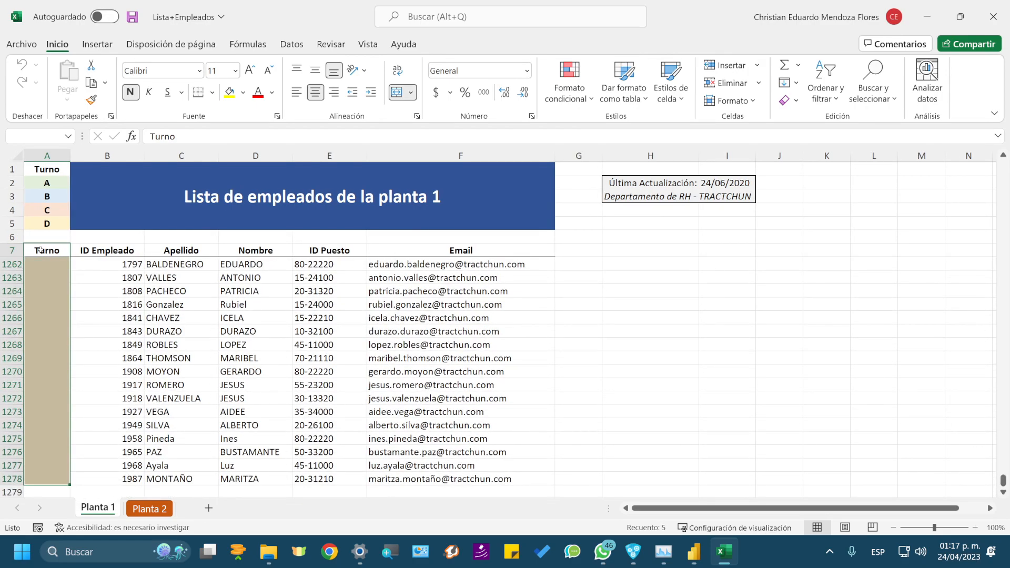
key("ctrl+shift+Right")
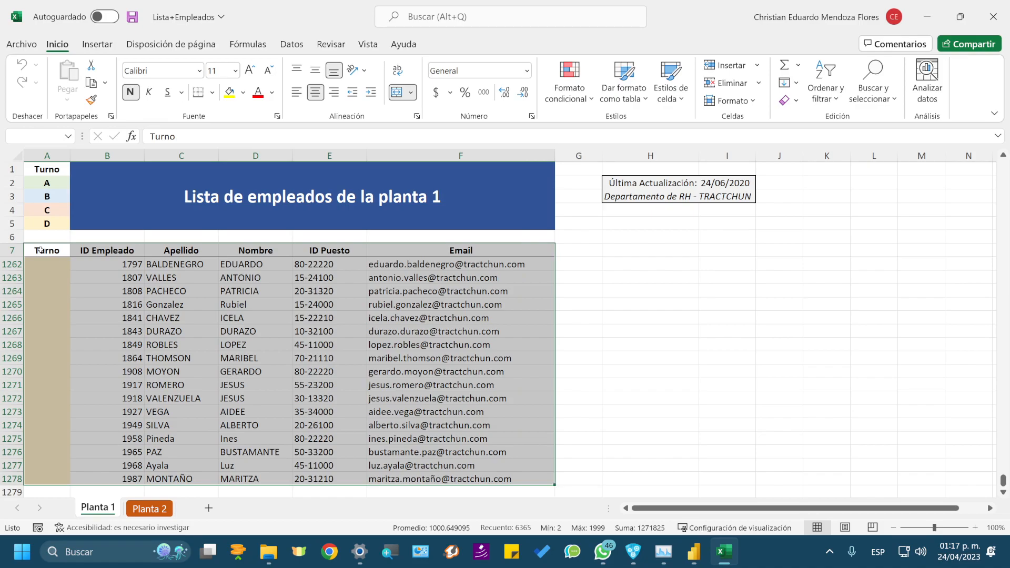
scroll(57, 285, "down", 1)
scroll(316, 315, "up", 3)
left_click(537, 319)
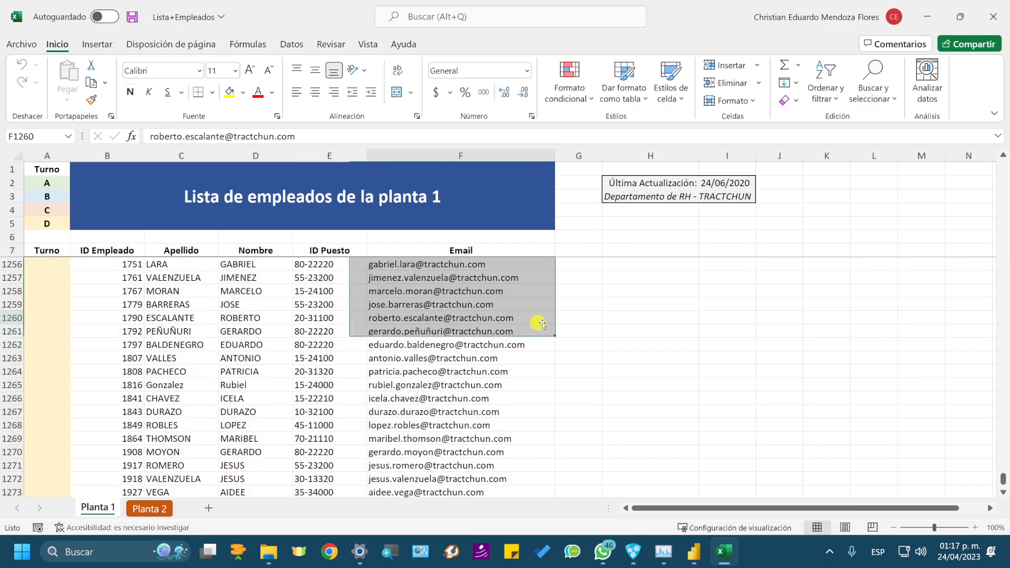
Step: Select the full Planta 1 employee list from the Email header down to the last record and across to the Turno column
left_click(607, 322)
key("ctrl+Up")
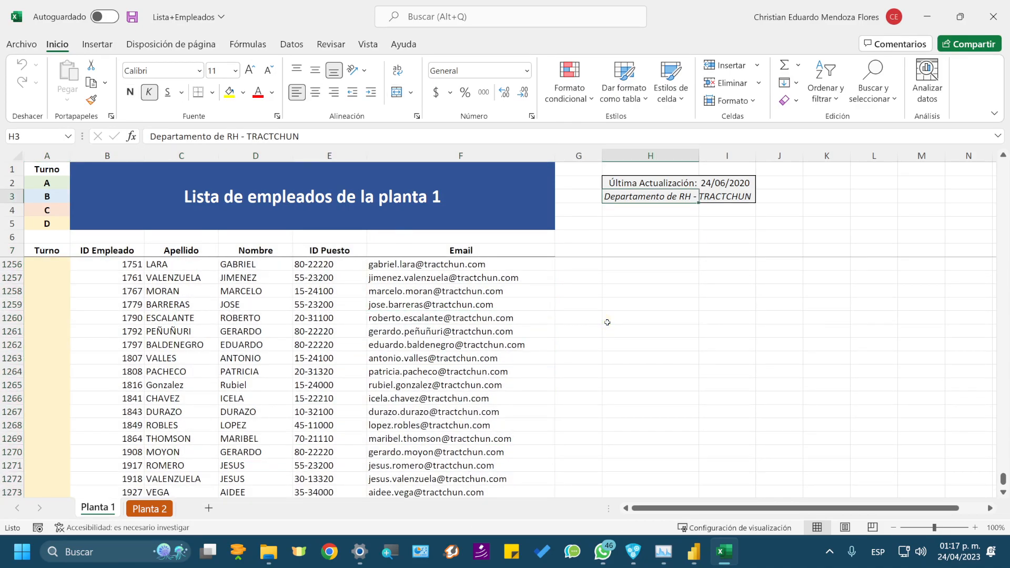
left_click(605, 239)
left_click(577, 251)
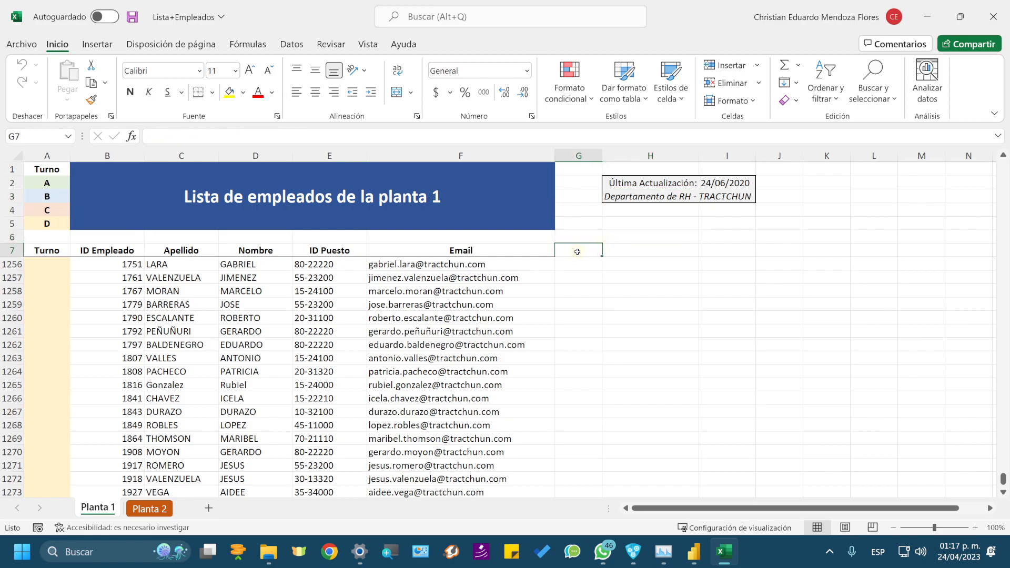
key("Down")
key("Up")
key("Down")
key("Up")
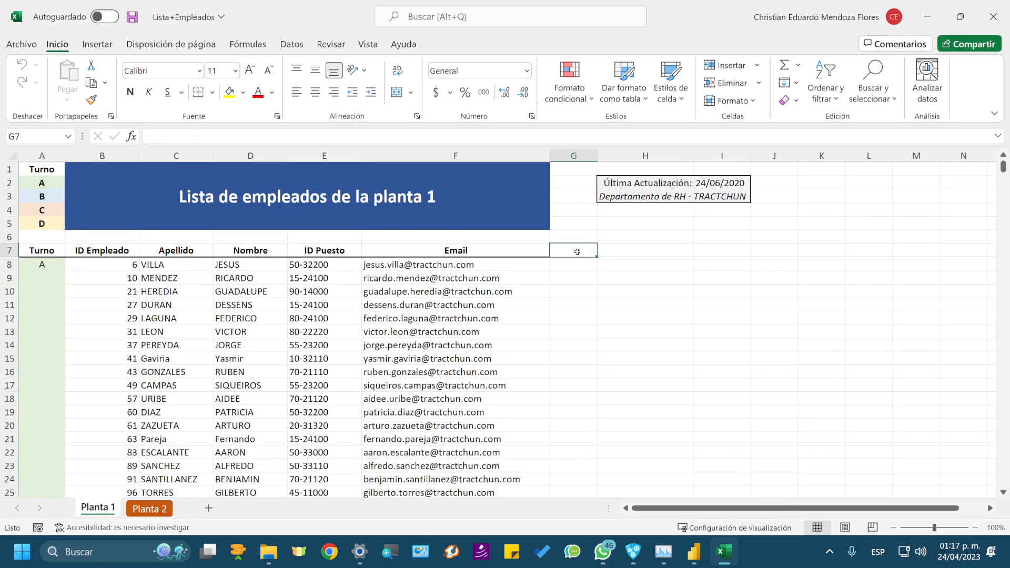
key("Left")
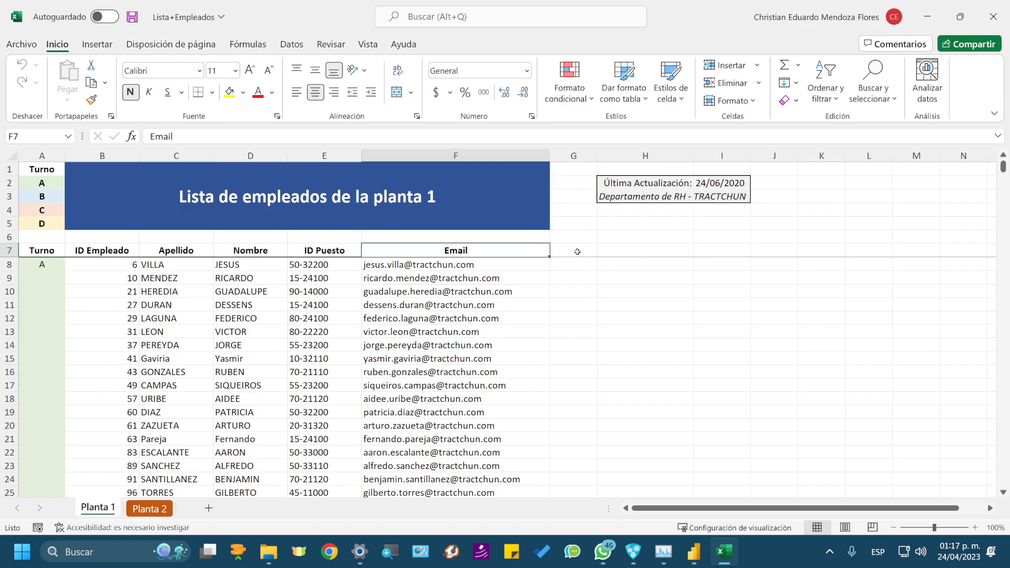
key("ctrl+shift+Down")
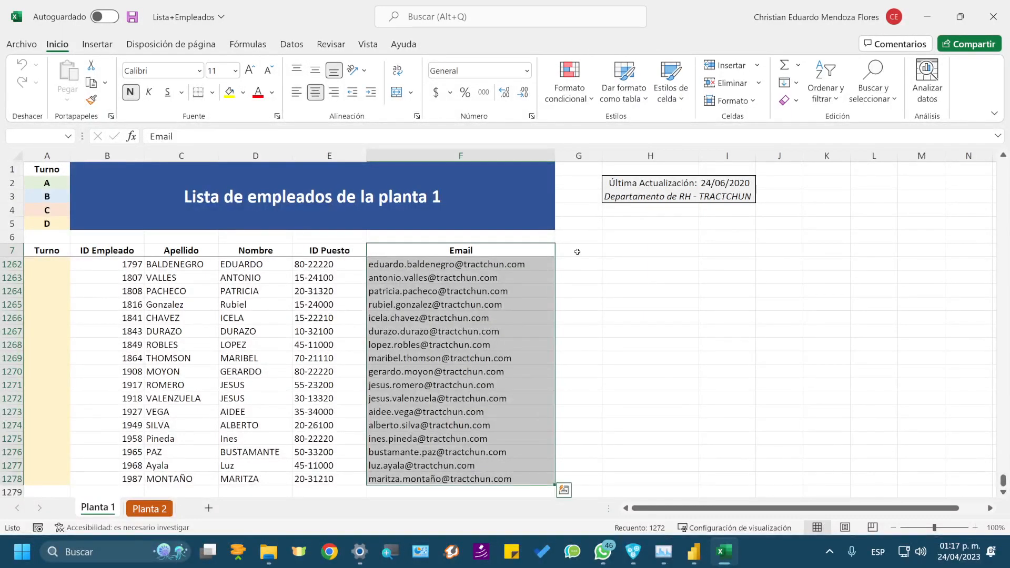
key("ctrl+shift+Left")
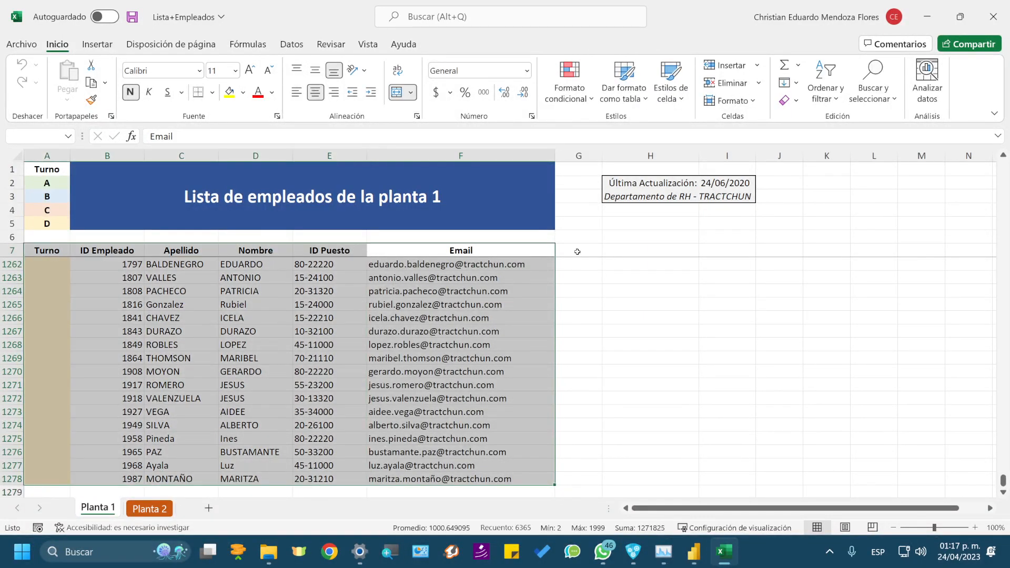
Step: Convert the selected Planta 1 range A7:F1278 into a table with headers and name it Planta1
left_click(97, 44)
left_click(139, 87)
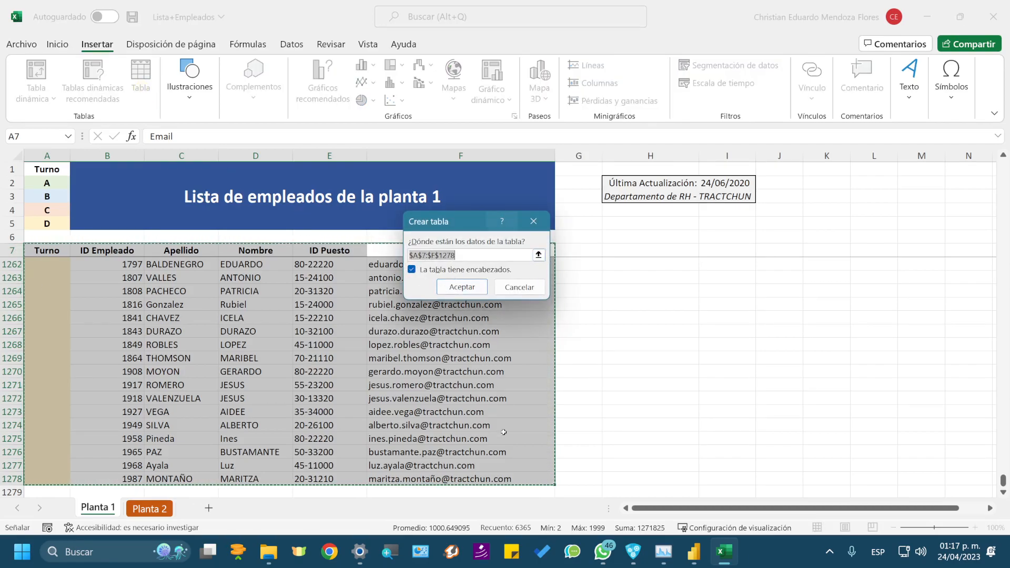
left_click(459, 286)
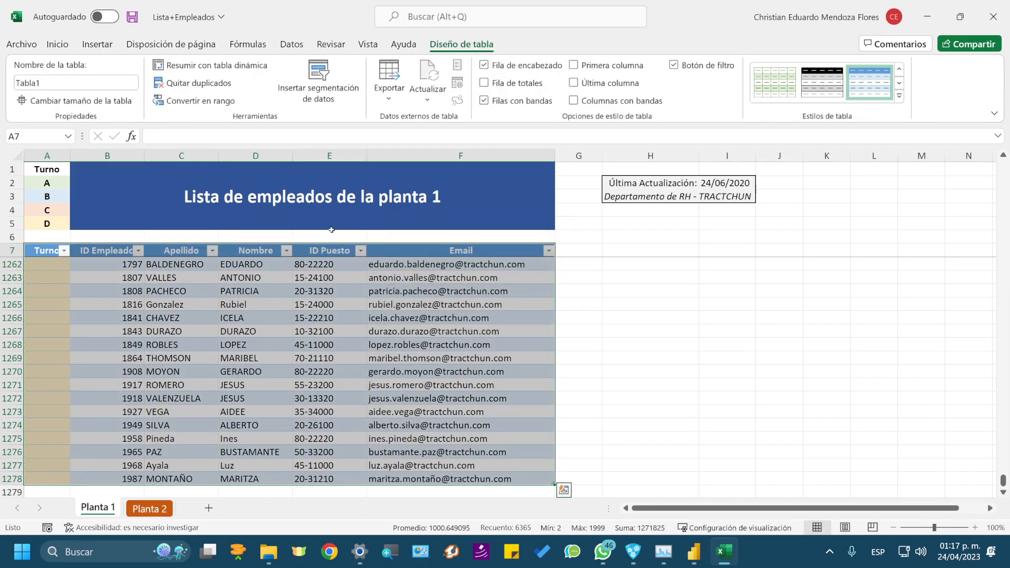
left_click(90, 84)
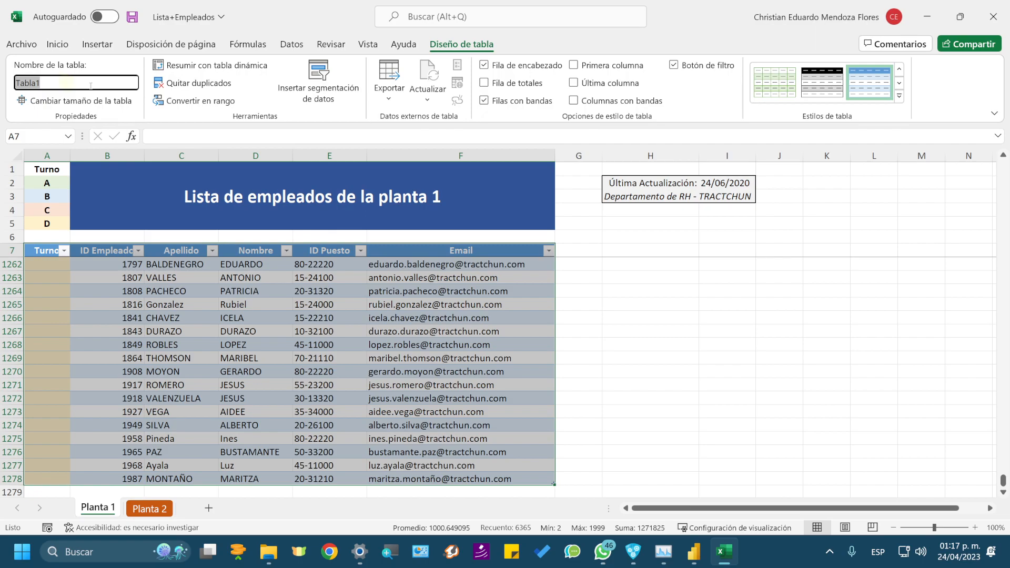
type("Planta")
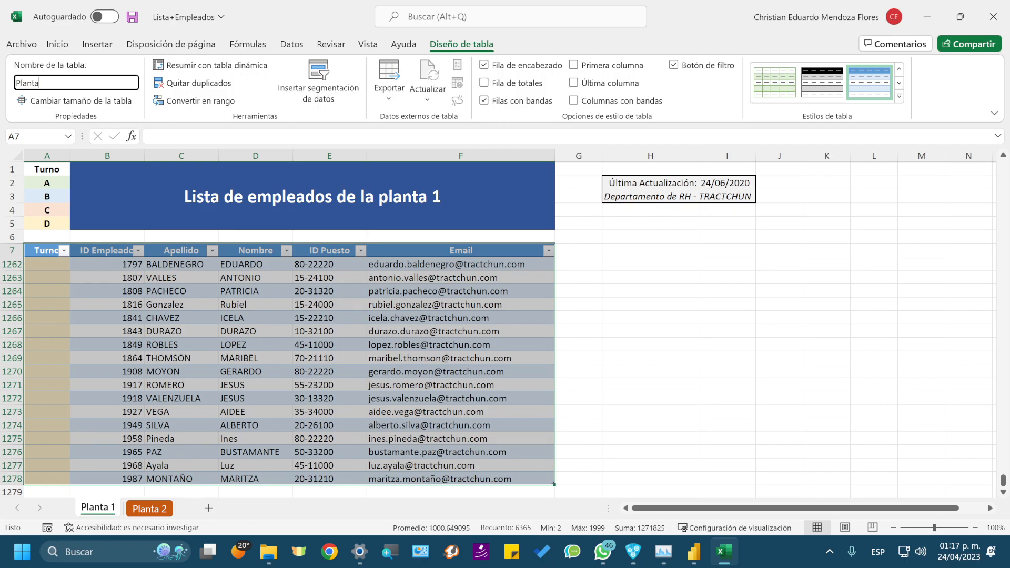
key("Return")
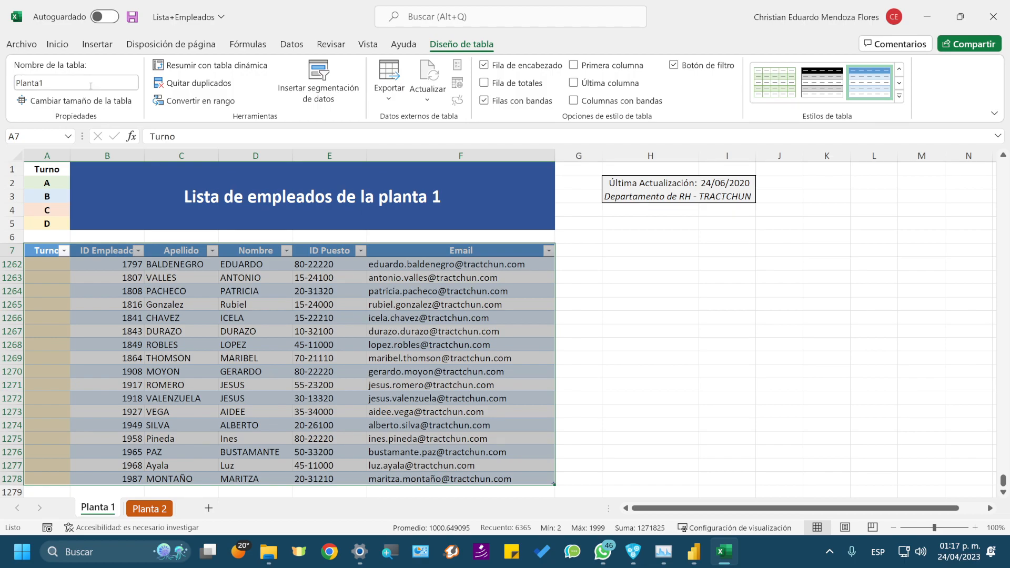
Step: Convert the Planta 2 employee list, from the header row 7 through row 736 and columns A to F, into a table
left_click(154, 507)
left_click(467, 248)
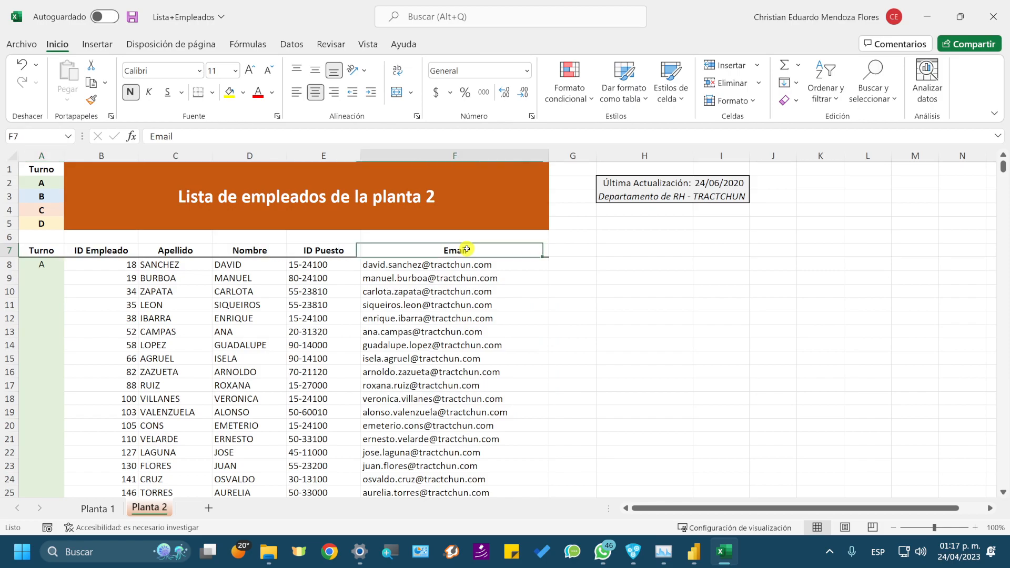
key("ctrl+shift+Down")
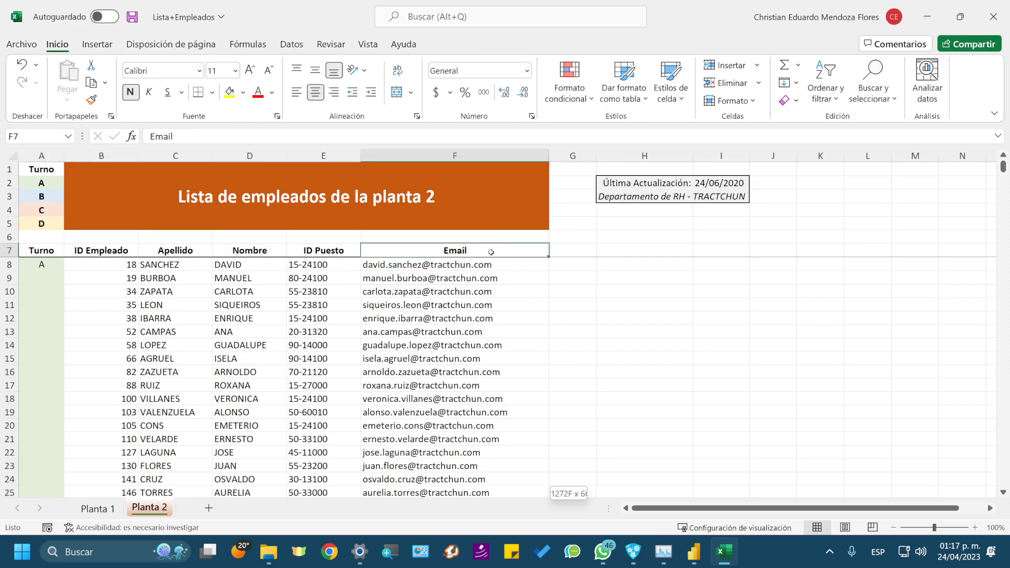
key("ctrl+shift+Left")
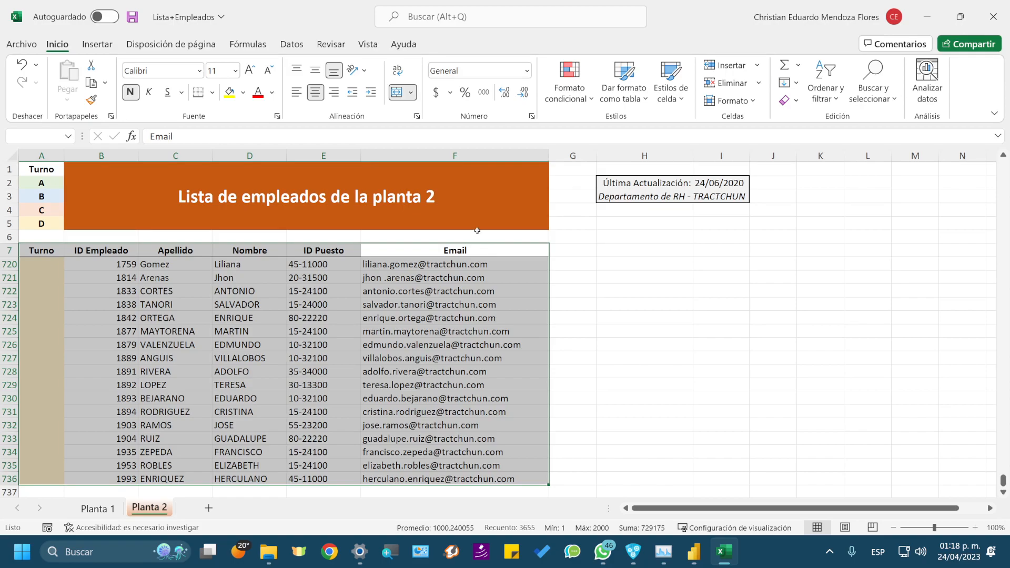
left_click(88, 44)
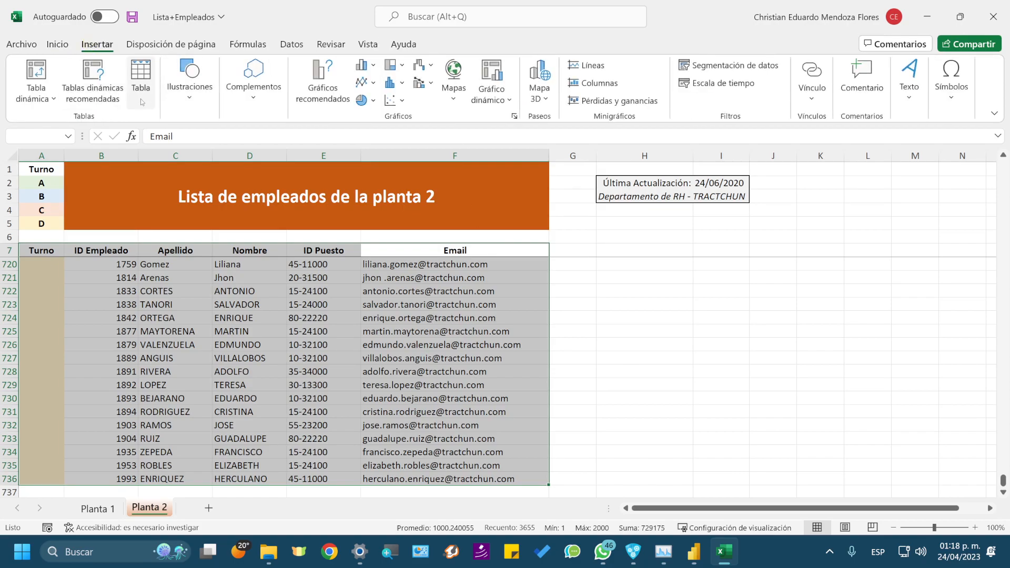
left_click(140, 79)
left_click(462, 287)
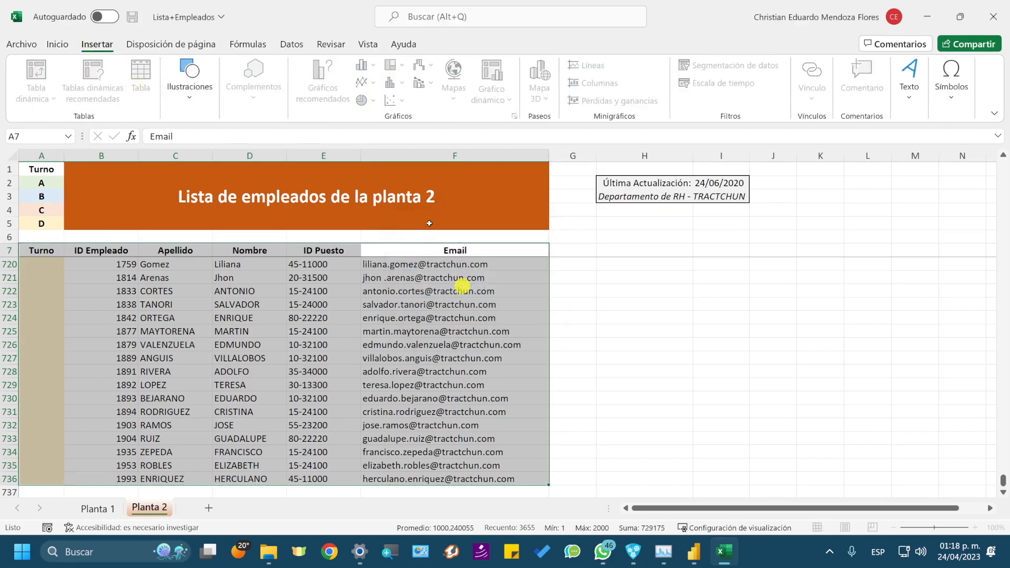
Step: Name the new table Planta2, and save and close the Lista+Empleados workbook
left_click(84, 81)
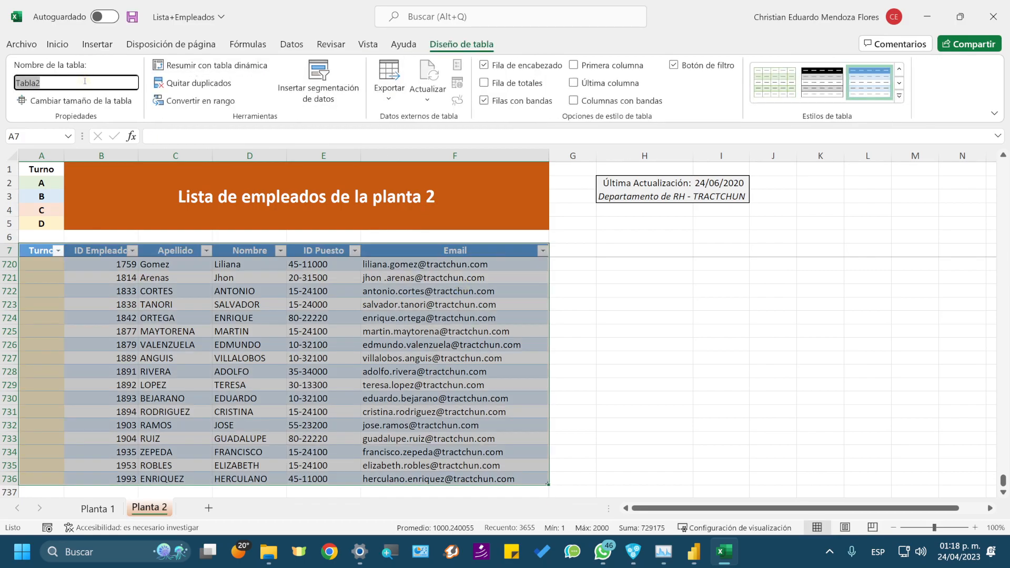
type("PO")
key("Return")
left_click(131, 18)
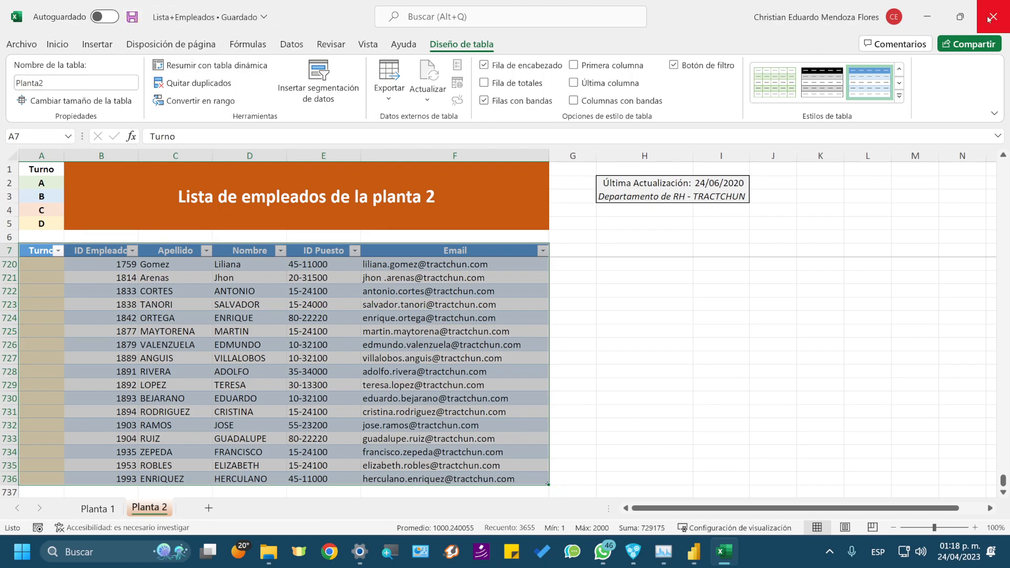
left_click(993, 17)
Step: Switch to the Power Query Editor window
mouse_move(694, 552)
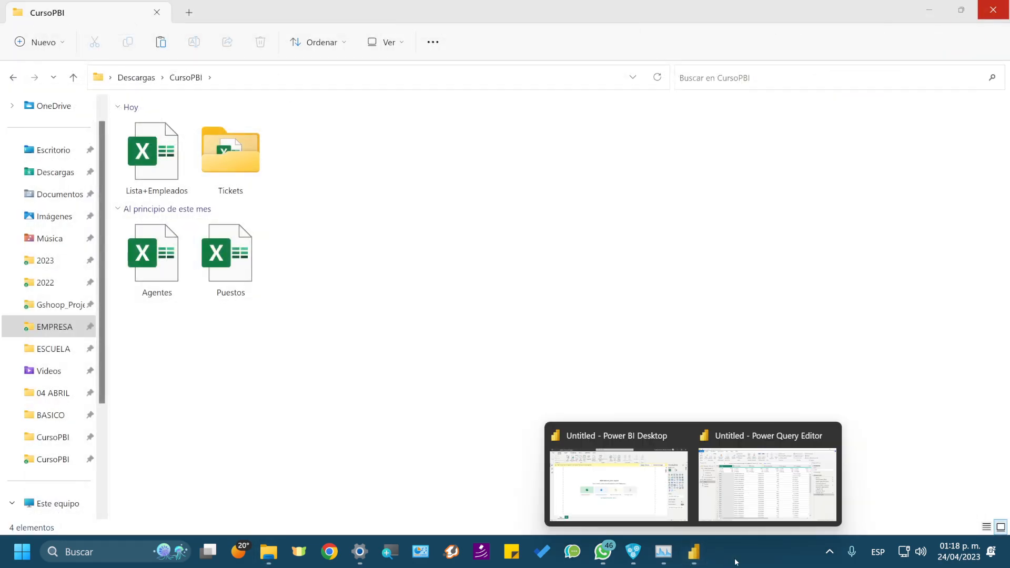
left_click(771, 493)
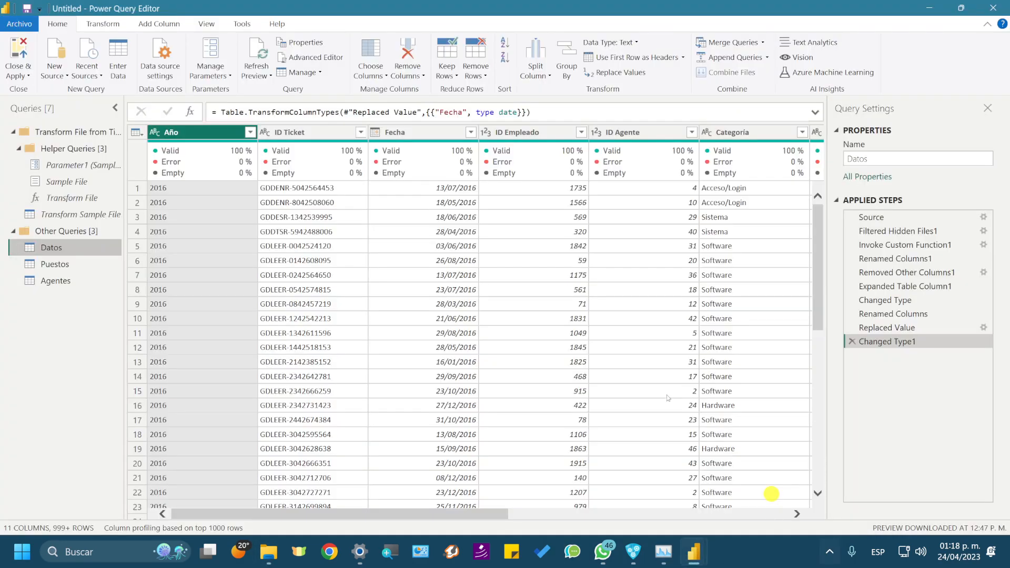
left_click(54, 71)
left_click(97, 112)
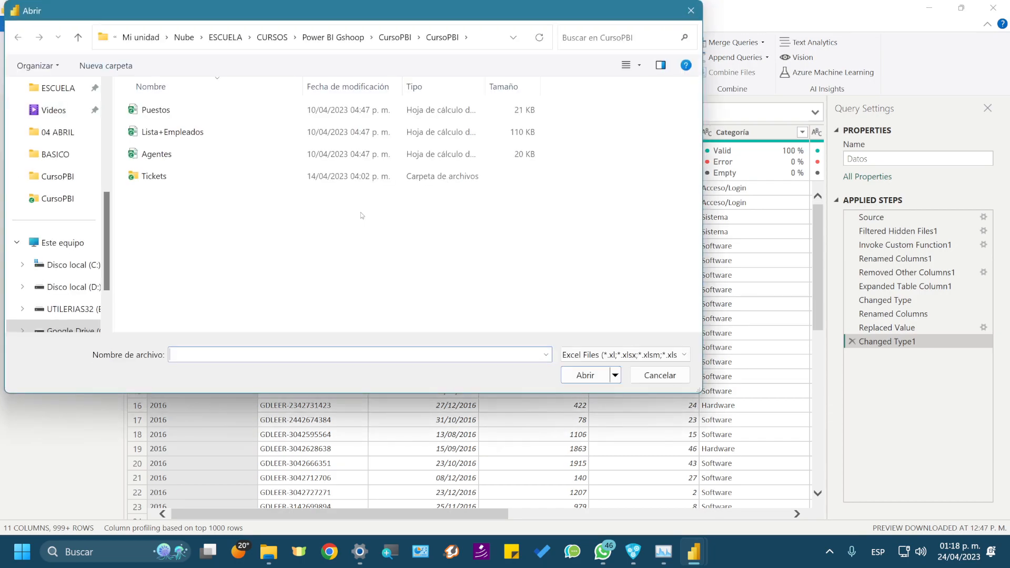
double_click(179, 134)
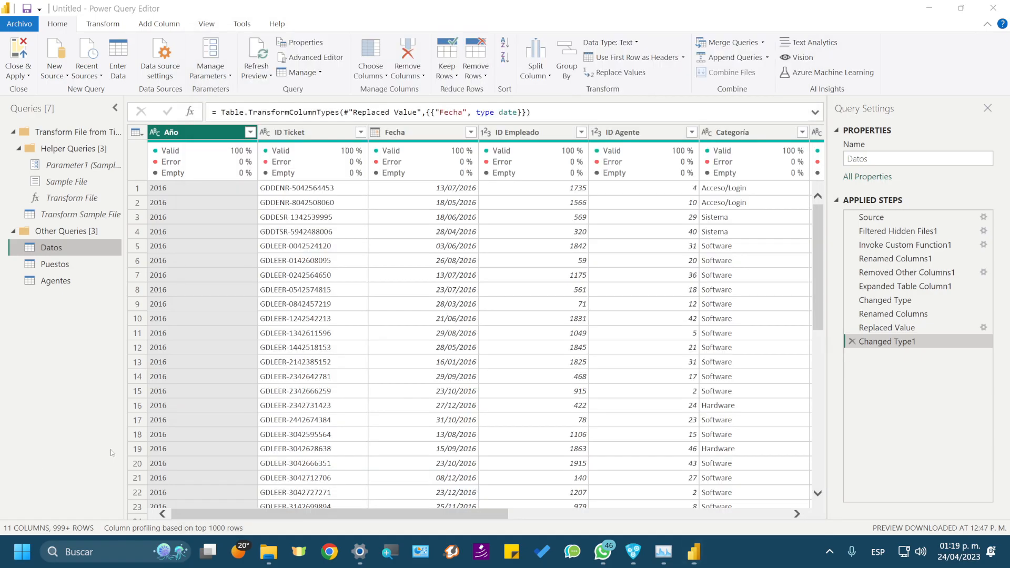
left_click(22, 73)
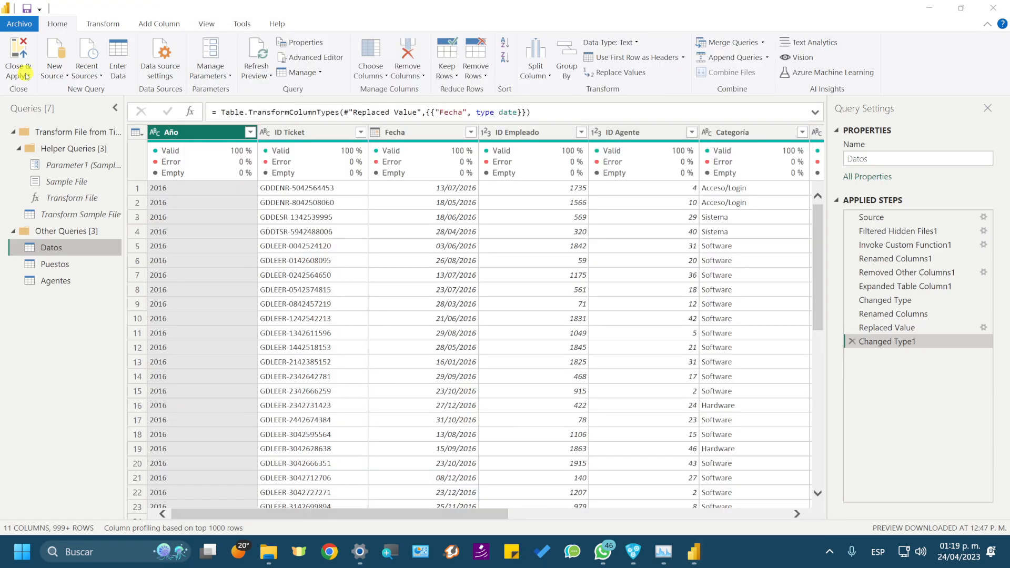
Step: Add a new Excel workbook source using the Lista+Empleados file from the CursoPBI folder in Descargas
left_click(56, 76)
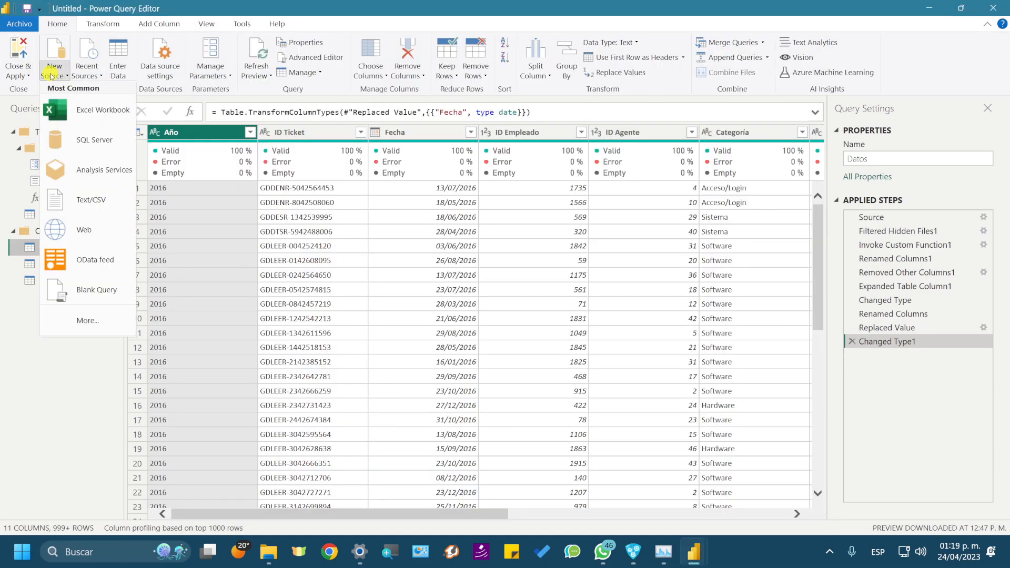
left_click(92, 105)
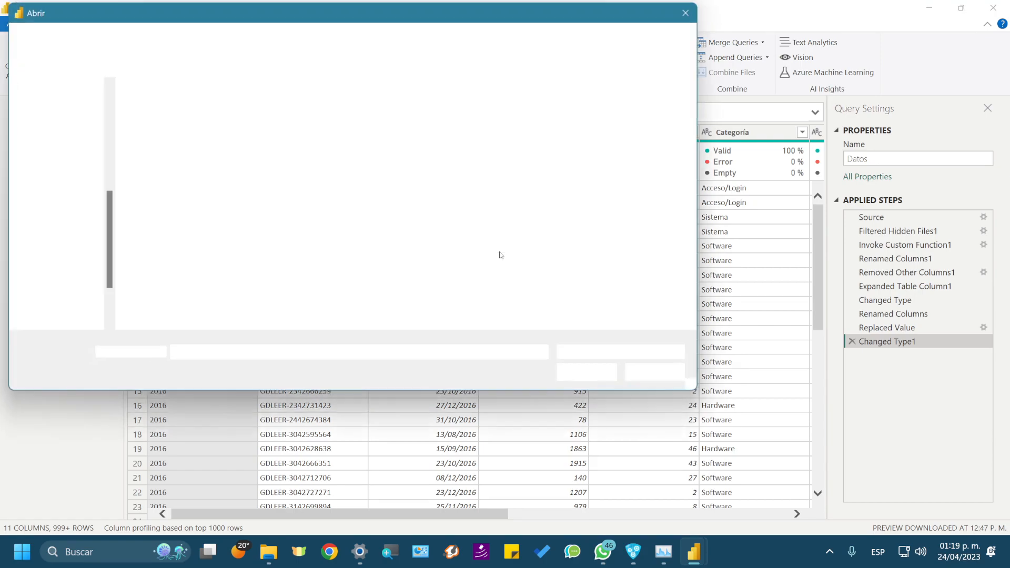
scroll(50, 185, "up", 1)
scroll(50, 185, "up", 4)
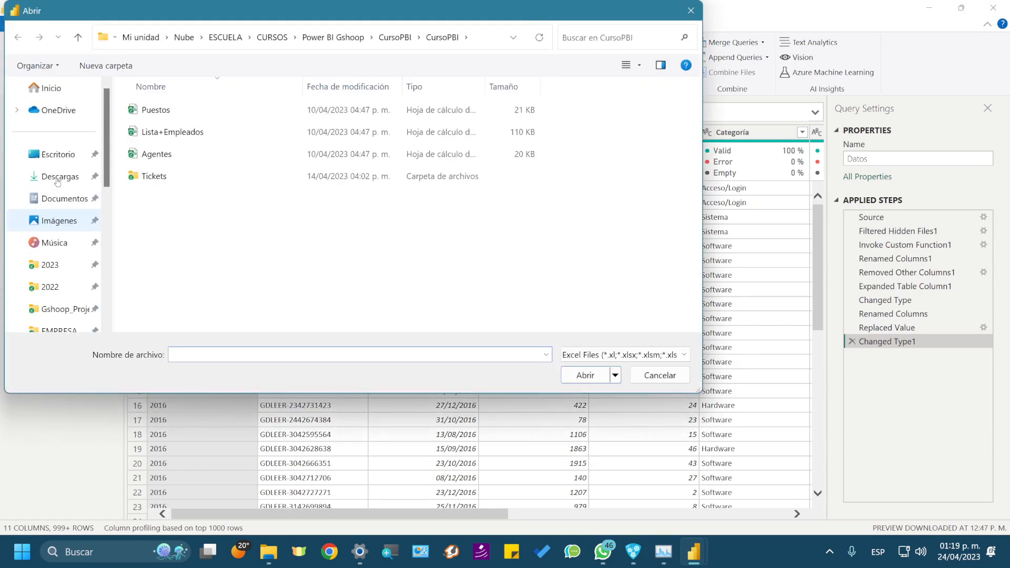
left_click(61, 174)
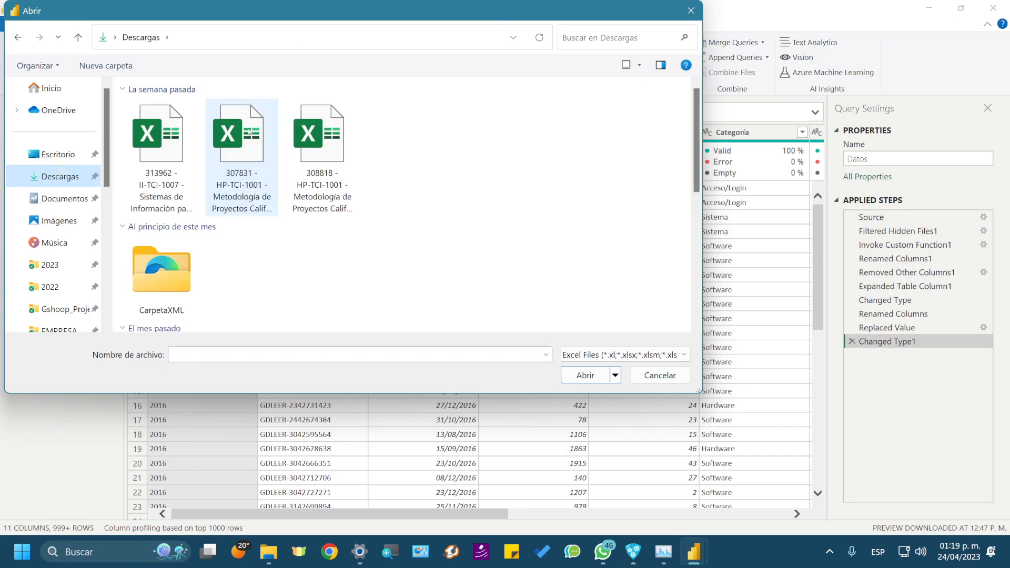
double_click(159, 130)
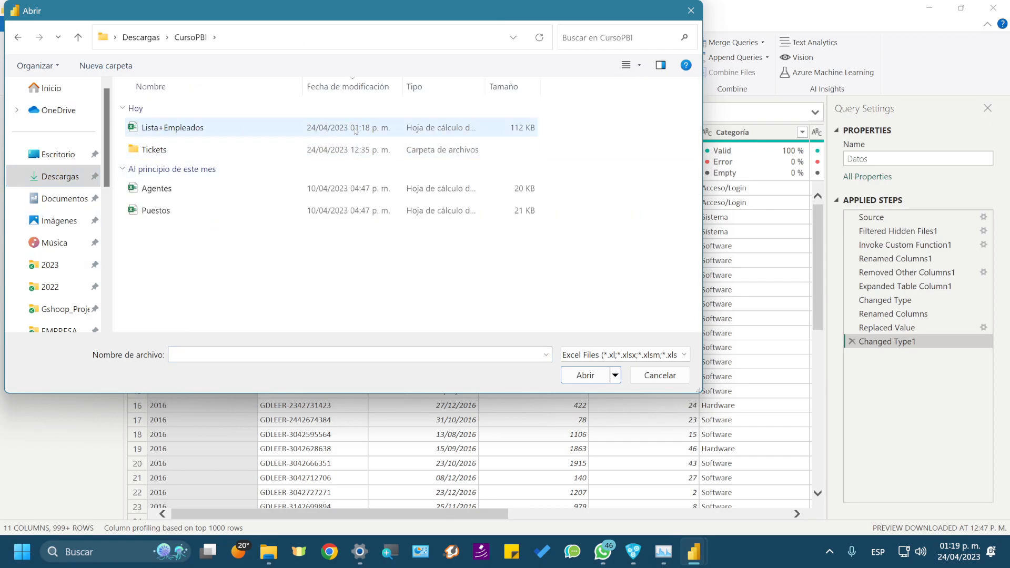
double_click(216, 130)
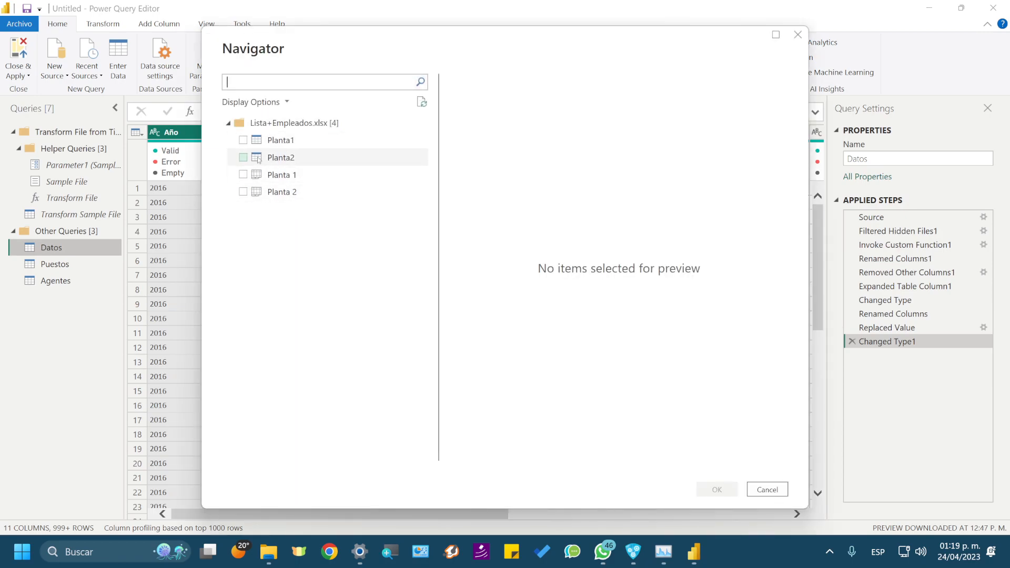
Step: Load the Planta1 and Planta2 tables from the Lista+Empleados workbook as queries and look across the Planta2 columns
left_click(244, 140)
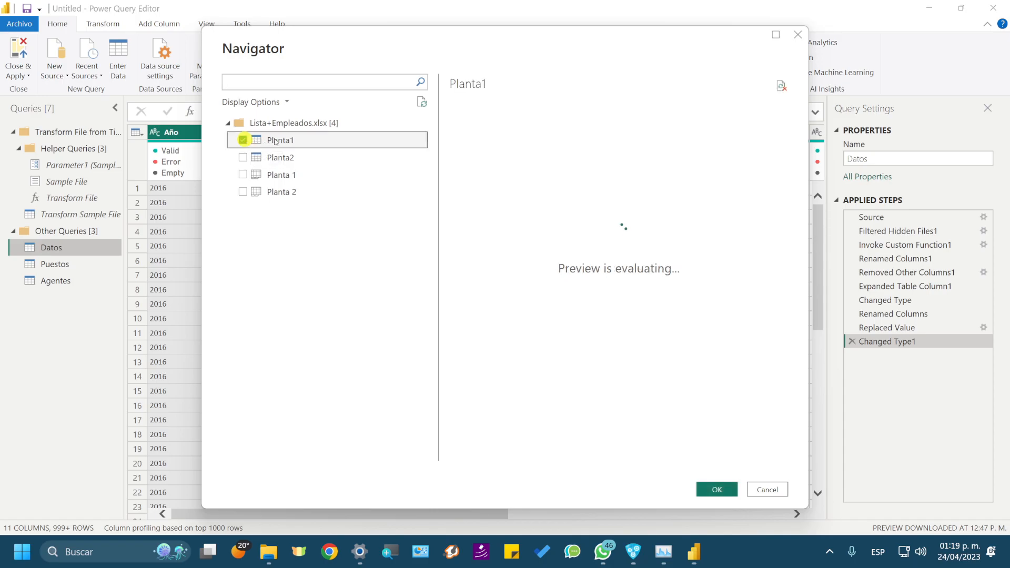
left_click(242, 158)
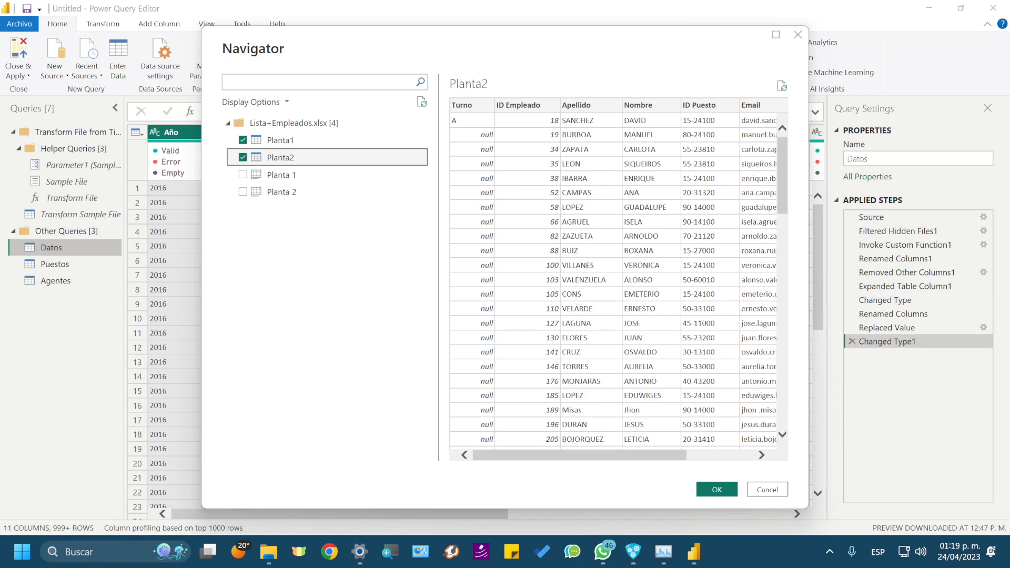
left_click(730, 492)
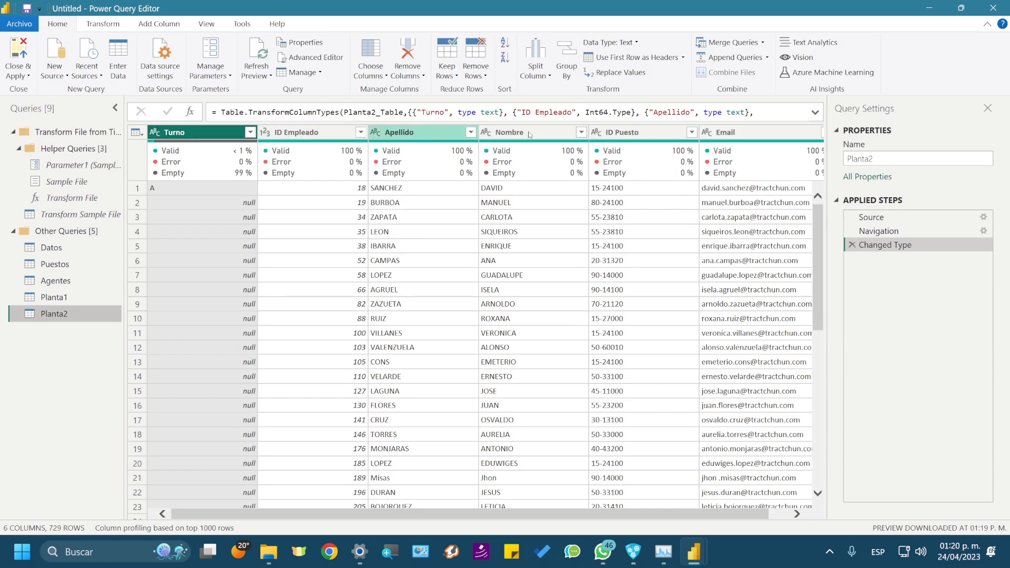
left_click_drag(382, 515, 401, 516)
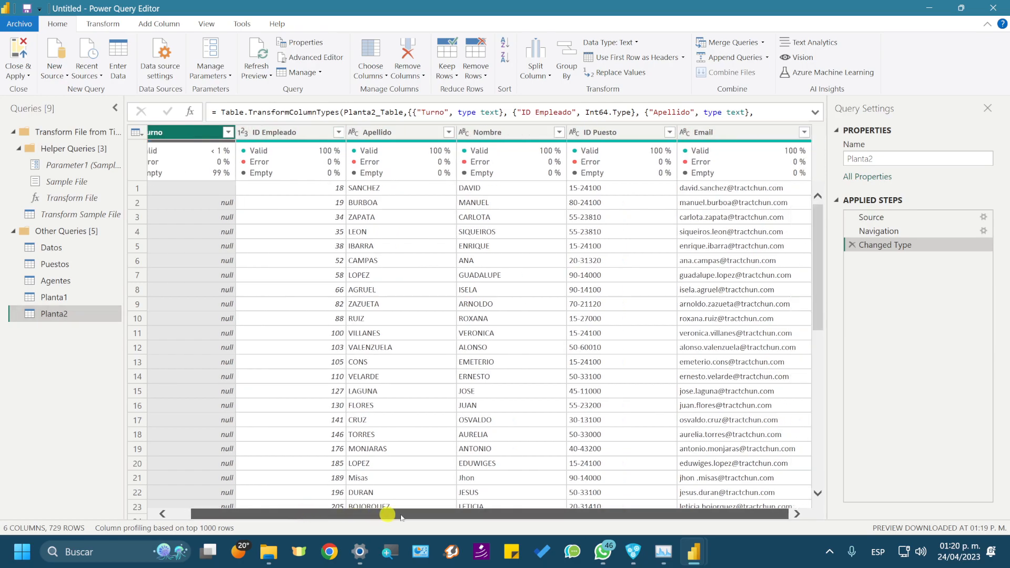
left_click_drag(498, 516, 282, 516)
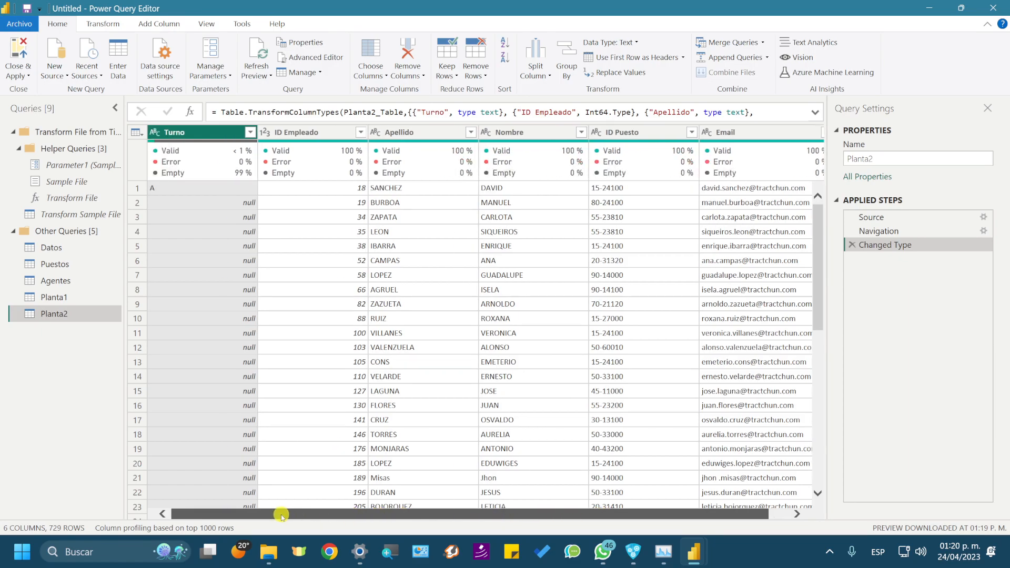
Step: Start a custom column in the Planta1 query with the constant text "PLANTA1" as its formula
left_click(61, 299)
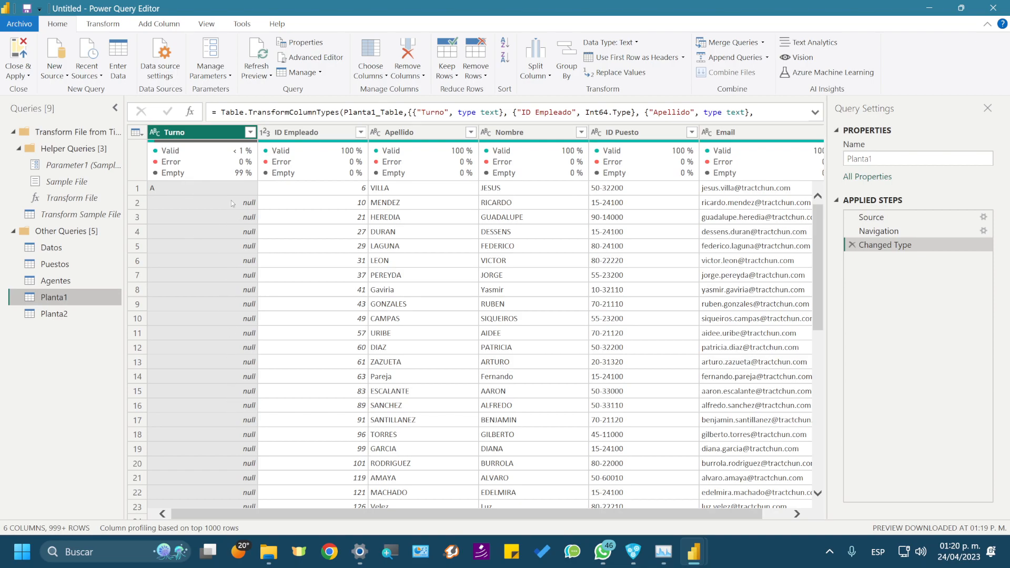
mouse_move(267, 151)
left_click_drag(708, 514, 734, 516)
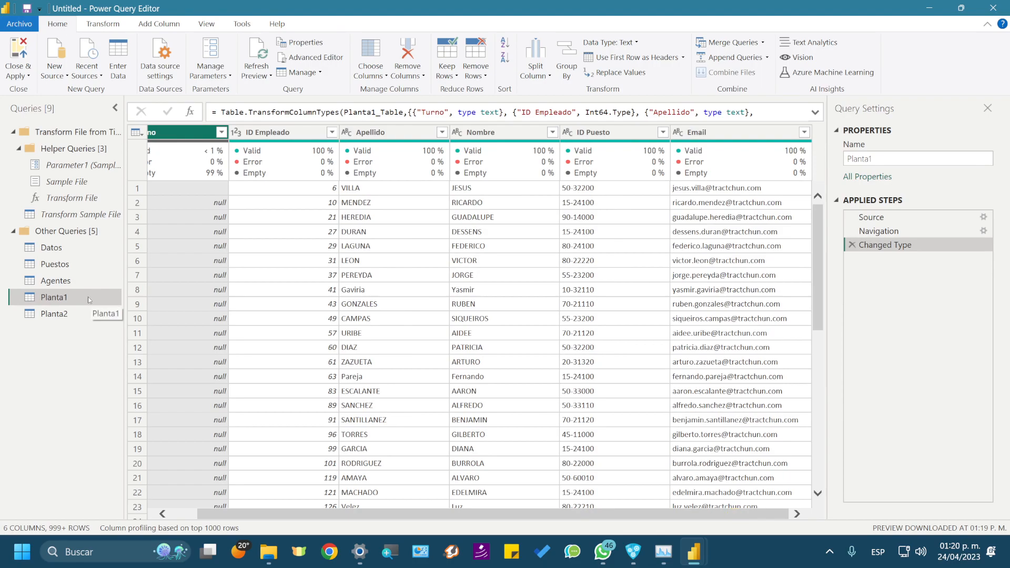
left_click(158, 23)
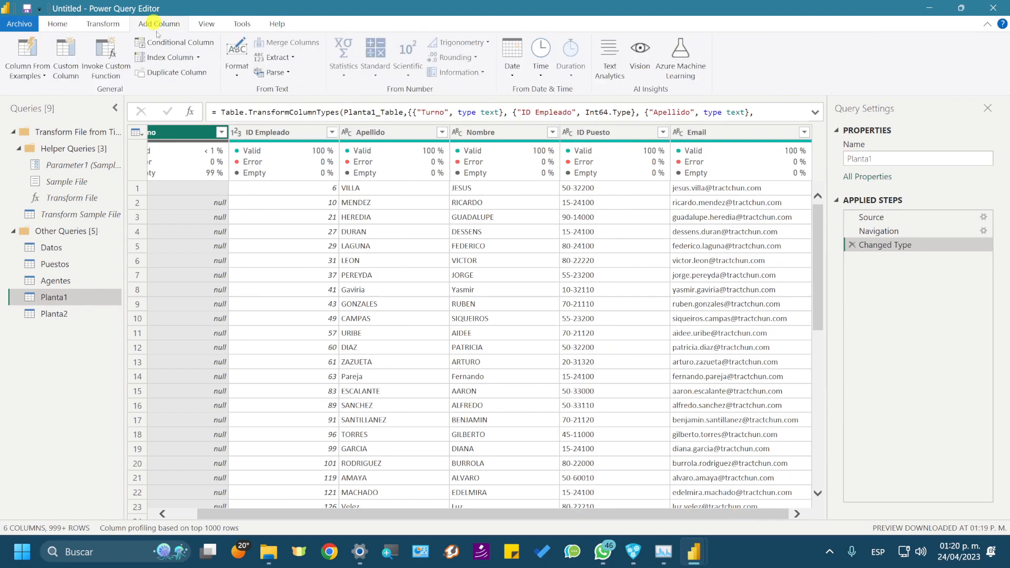
left_click(72, 75)
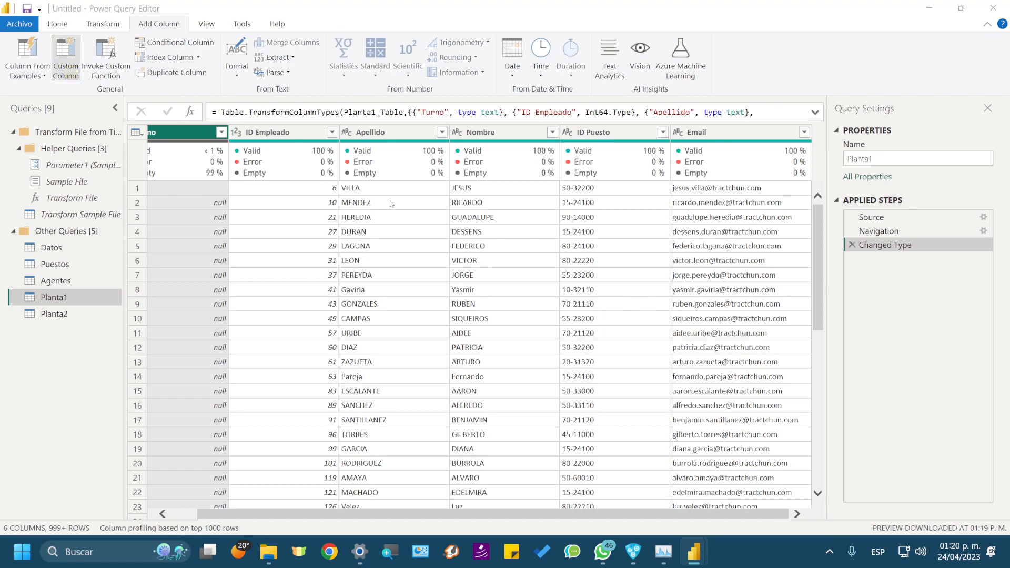
left_click(321, 229)
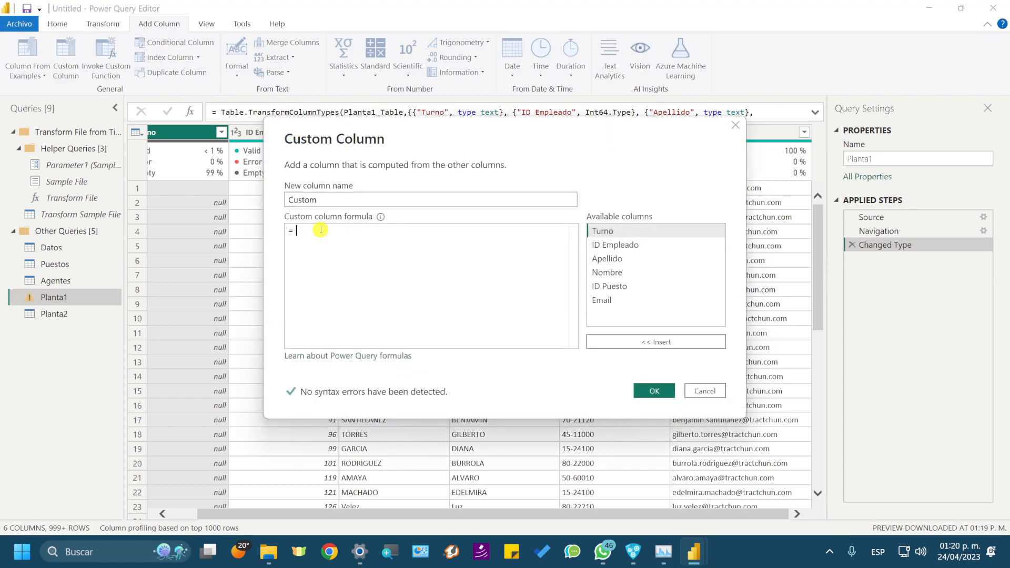
type("pla")
key("BackSpace")
key("BackSpace")
key("BackSpace")
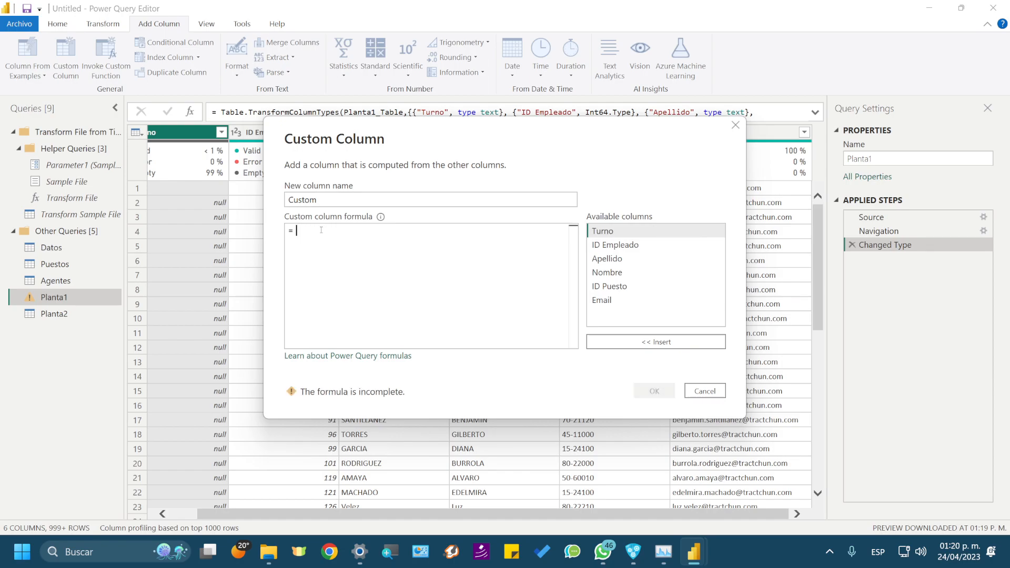
type("\"PLAN")
type("TA")
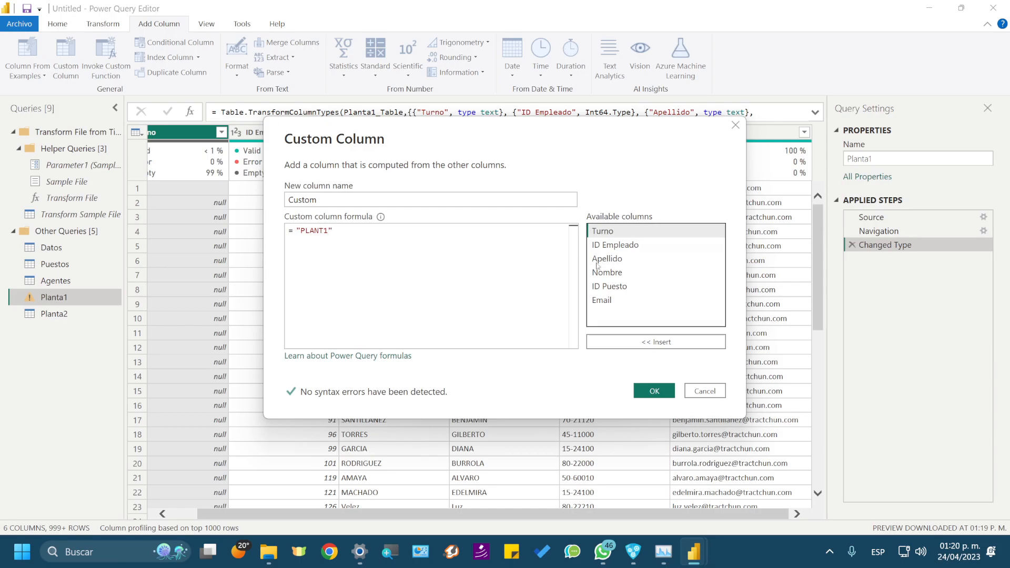
type("A1")
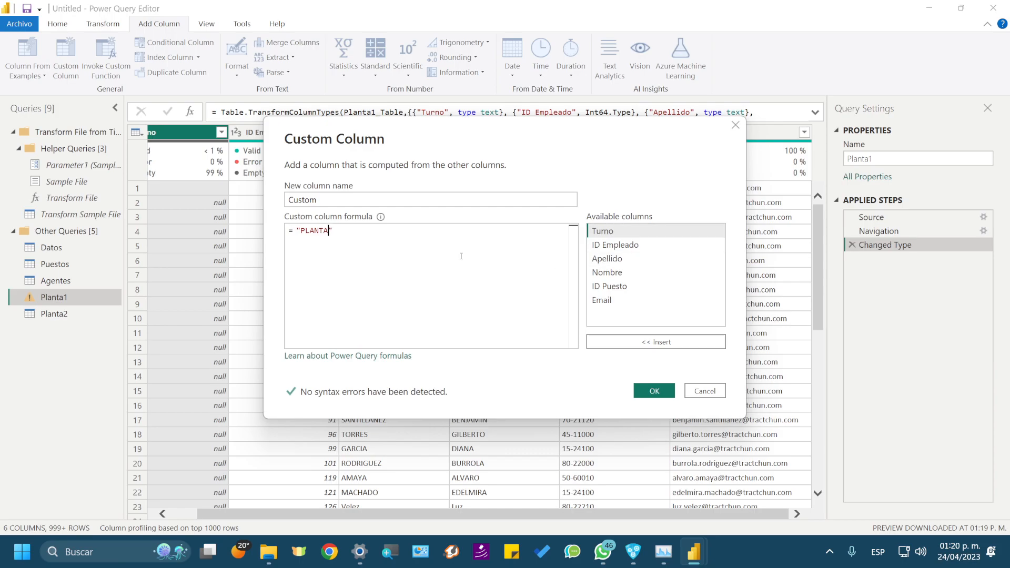
Step: Name the Planta1 query's custom column PLANTA and create it
left_click(326, 199)
double_click(300, 199)
type("PLANTA")
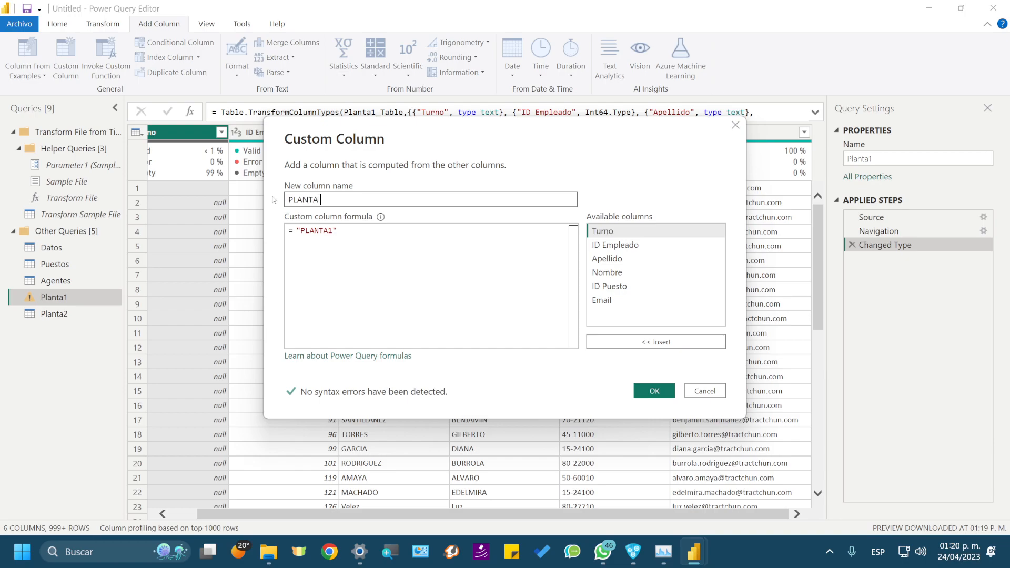
left_click(654, 391)
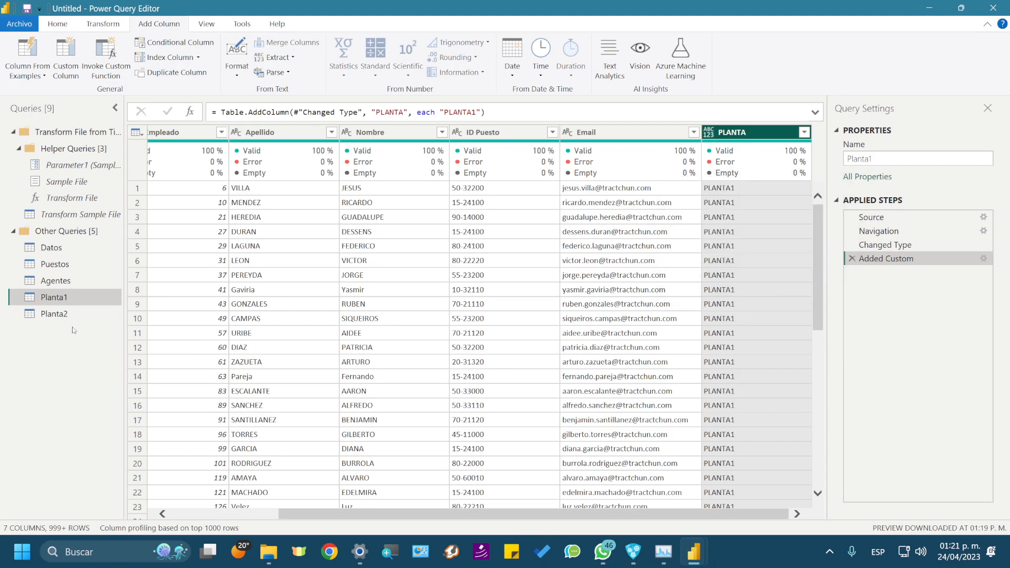
Step: Start a custom column in the Planta2 query with the constant text "PLANTA 2" as its formula
left_click(62, 314)
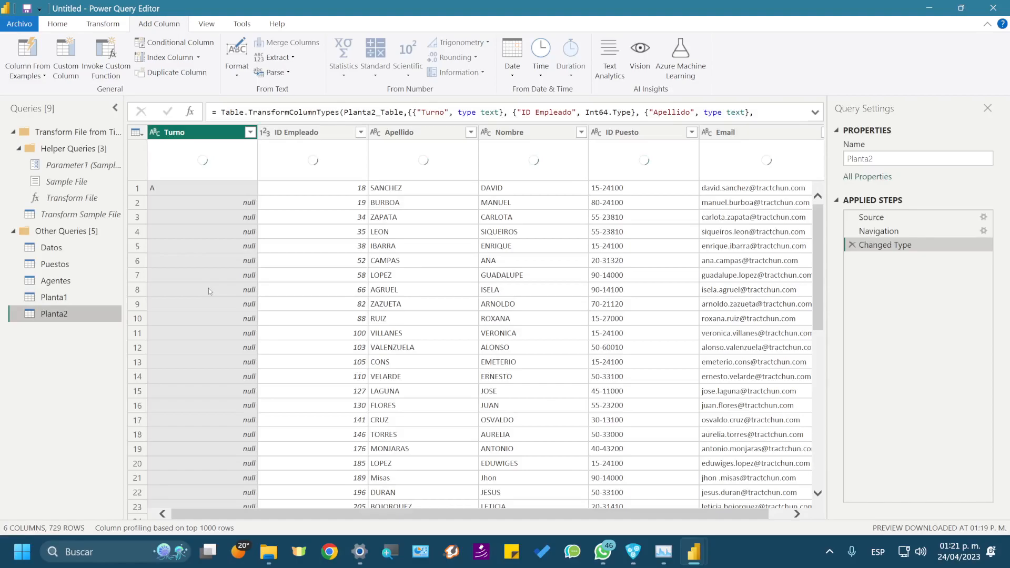
left_click(69, 59)
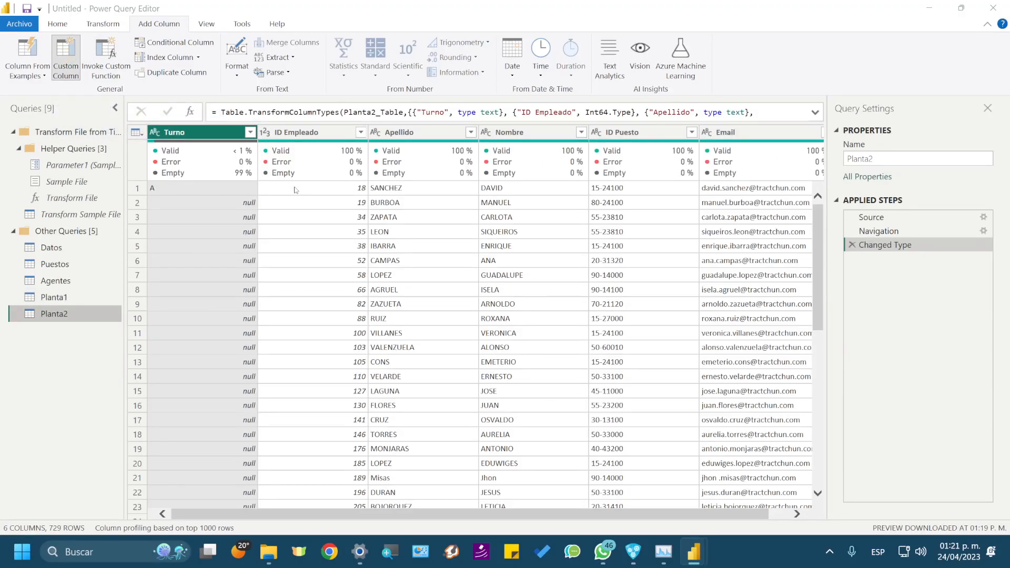
left_click(319, 235)
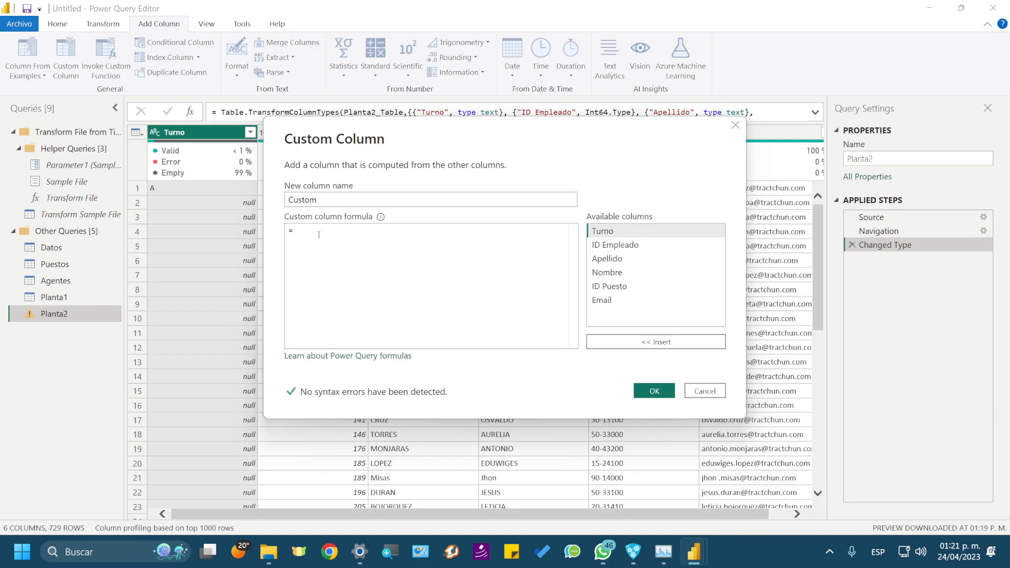
type("\"PLa")
key("BackSpace")
key("BackSpace")
type("LANTA 2")
Step: Name the Planta2 query's custom column PLANTA and create it
double_click(302, 199)
type("PLNATA")
key("BackSpace")
key("BackSpace")
key("BackSpace")
key("BackSpace")
type("ANTA")
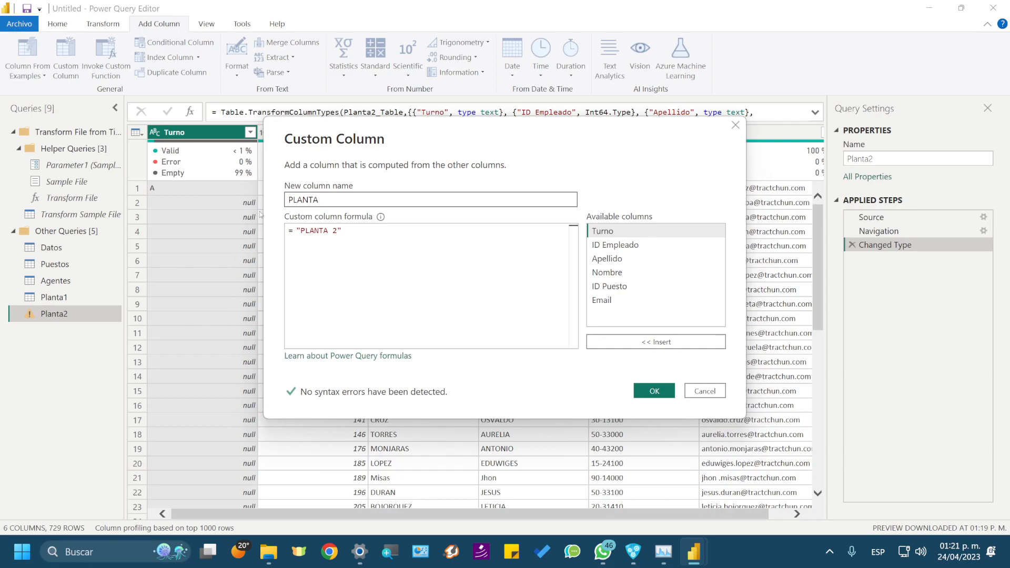
left_click(651, 389)
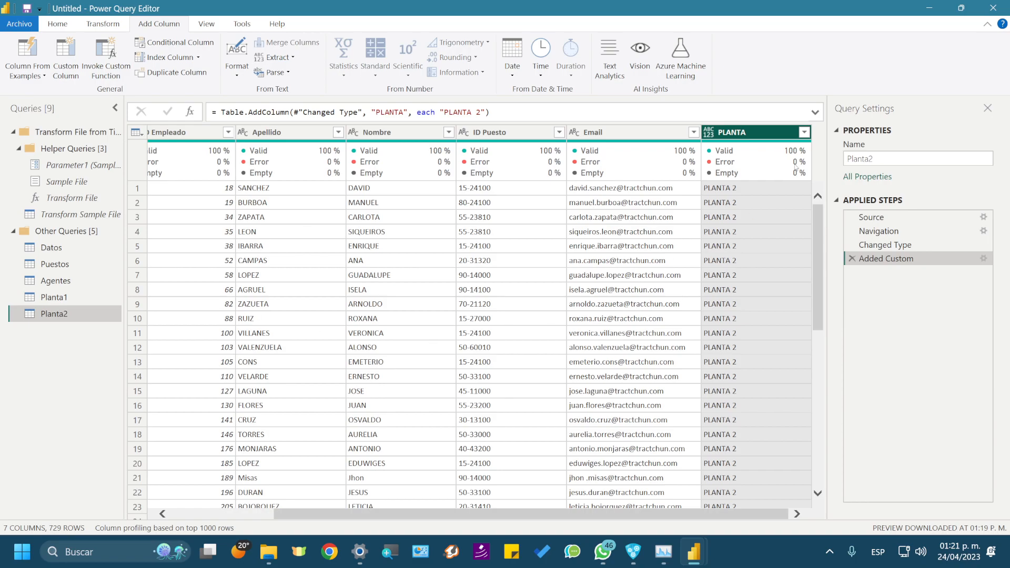
Step: Change the data type of the PLANTA column in the Planta2 query to Text
right_click(711, 139)
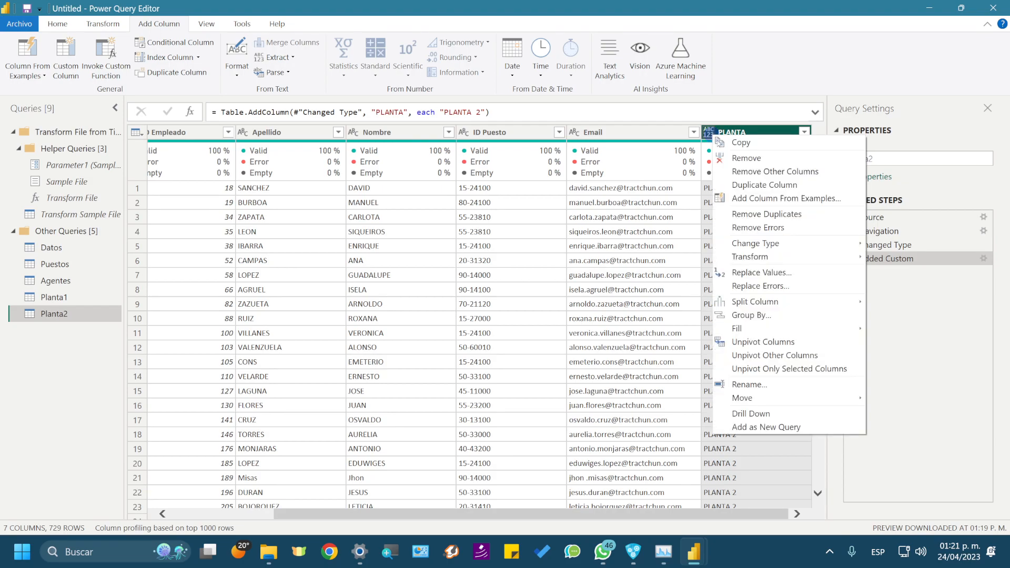
mouse_move(761, 245)
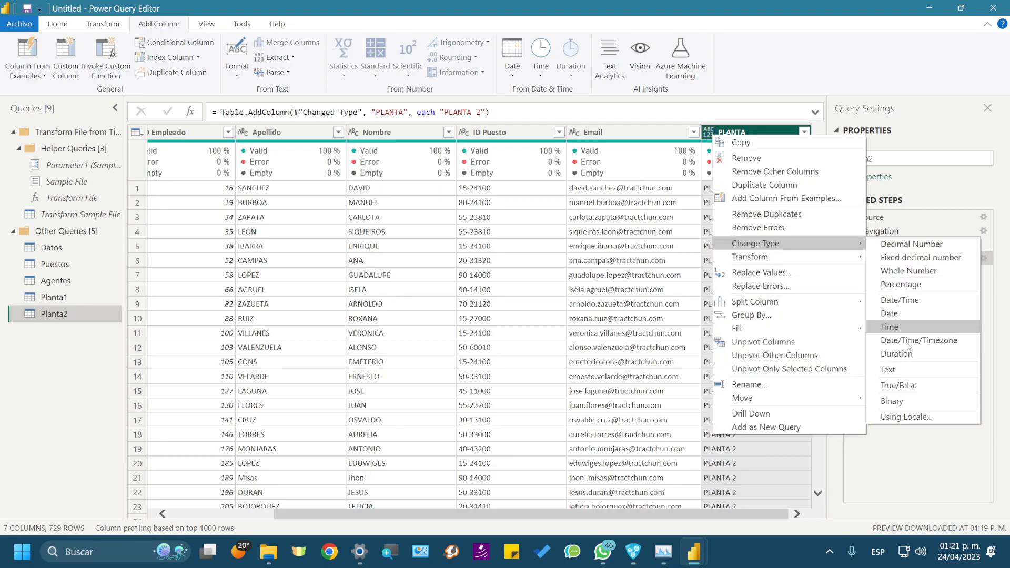
left_click(889, 370)
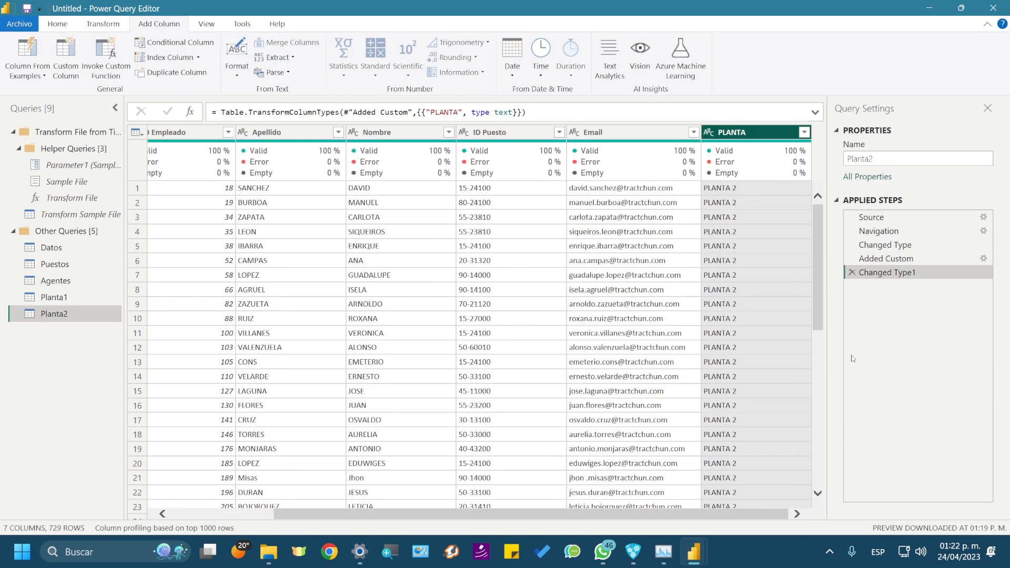
Step: Change the data type of the PLANTA column in the Planta1 query to Text
left_click(55, 297)
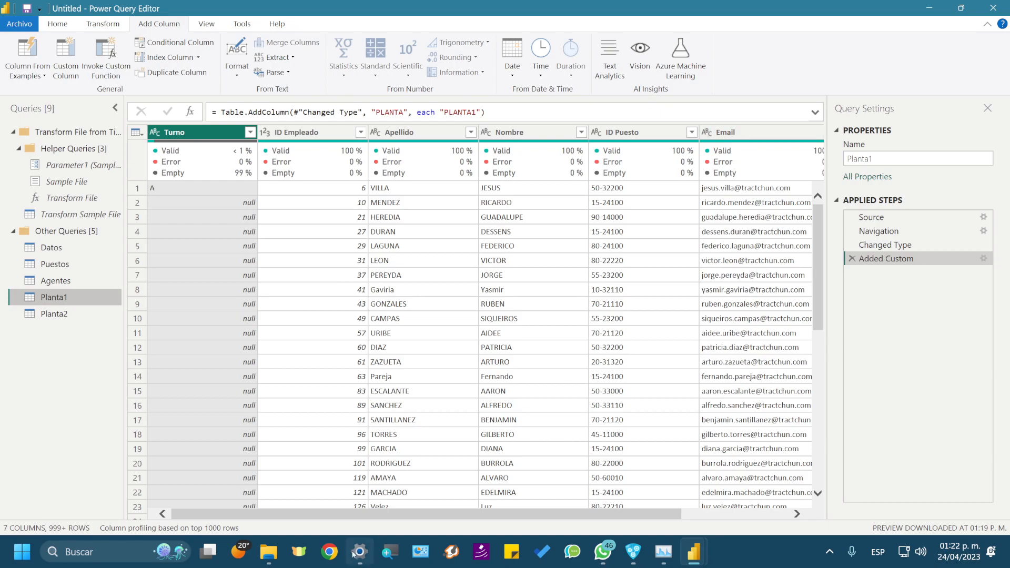
left_click_drag(492, 514, 599, 514)
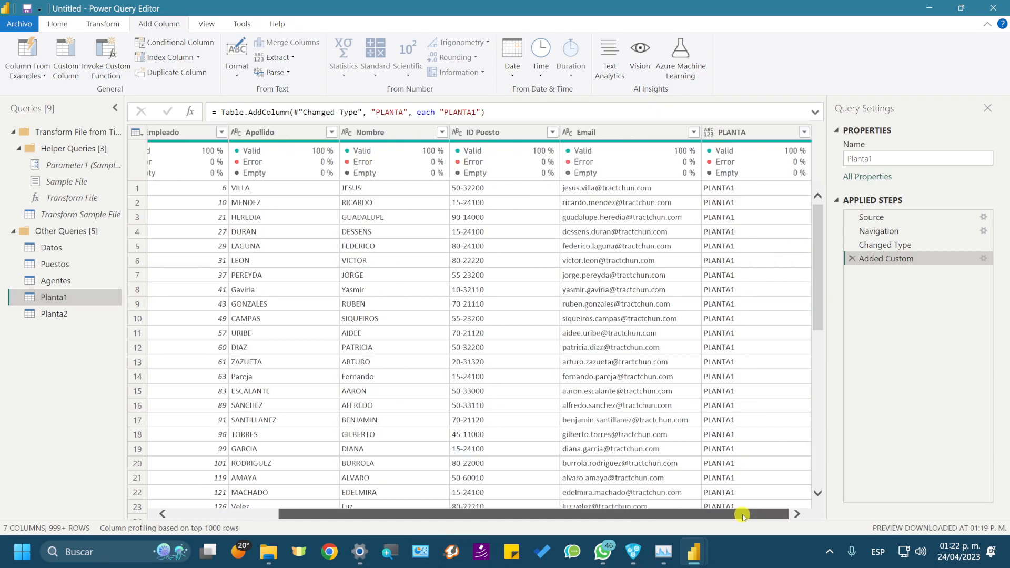
right_click(731, 134)
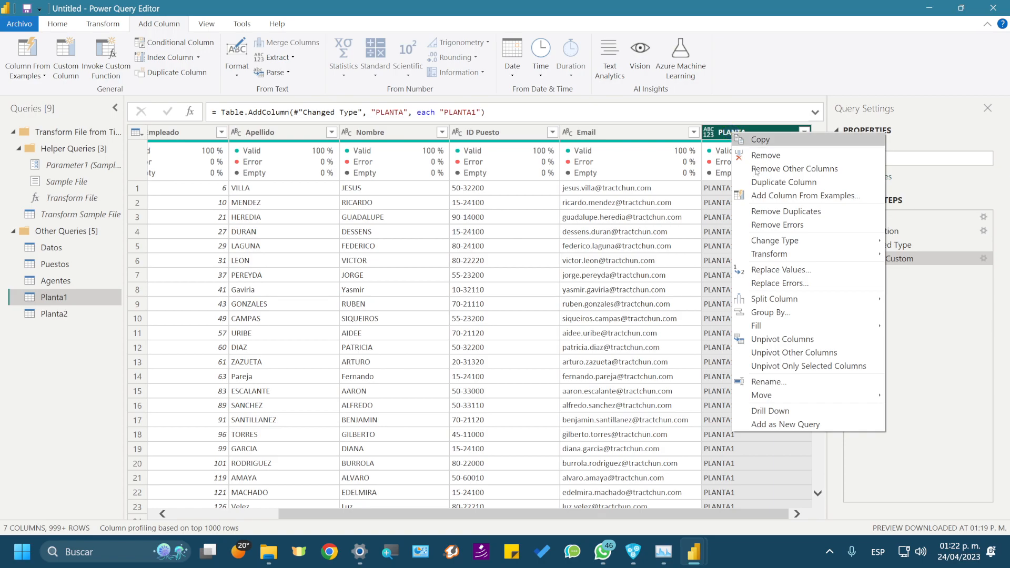
mouse_move(773, 242)
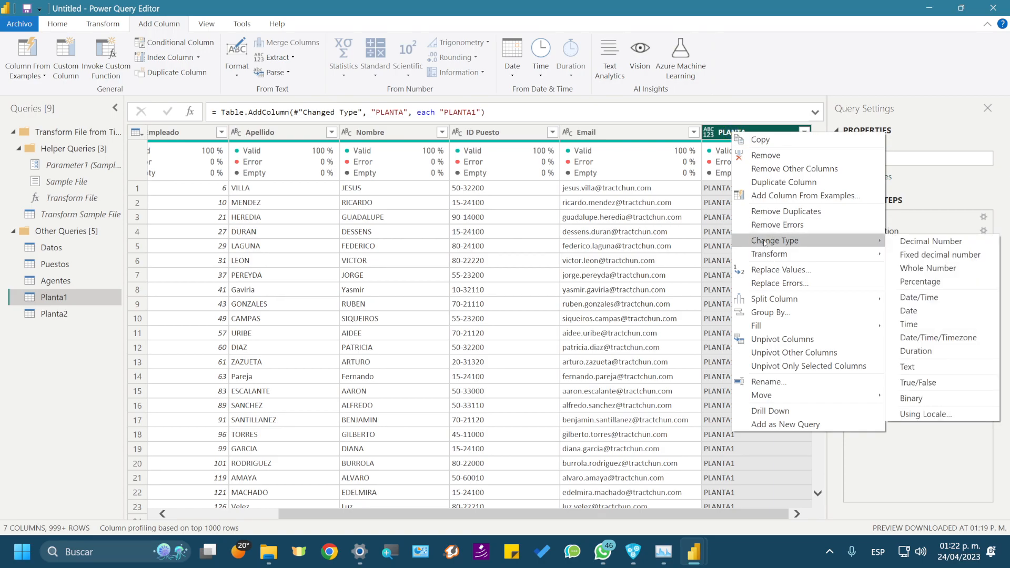
left_click(909, 369)
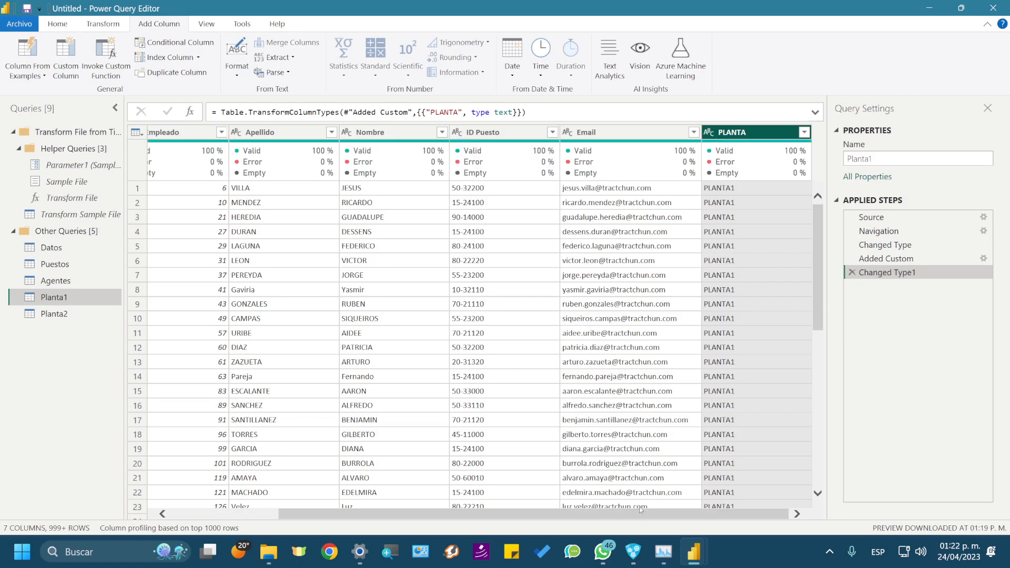
left_click_drag(621, 515, 353, 516)
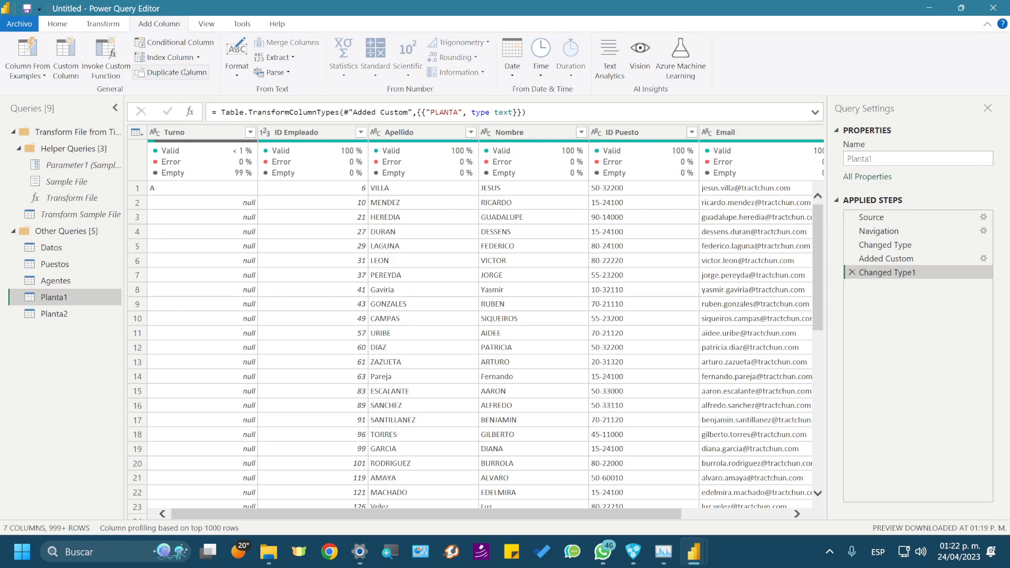
Step: Append Planta1 and Planta2 as a new query, with Planta1 as the first table and Planta2 as the second
left_click(108, 29)
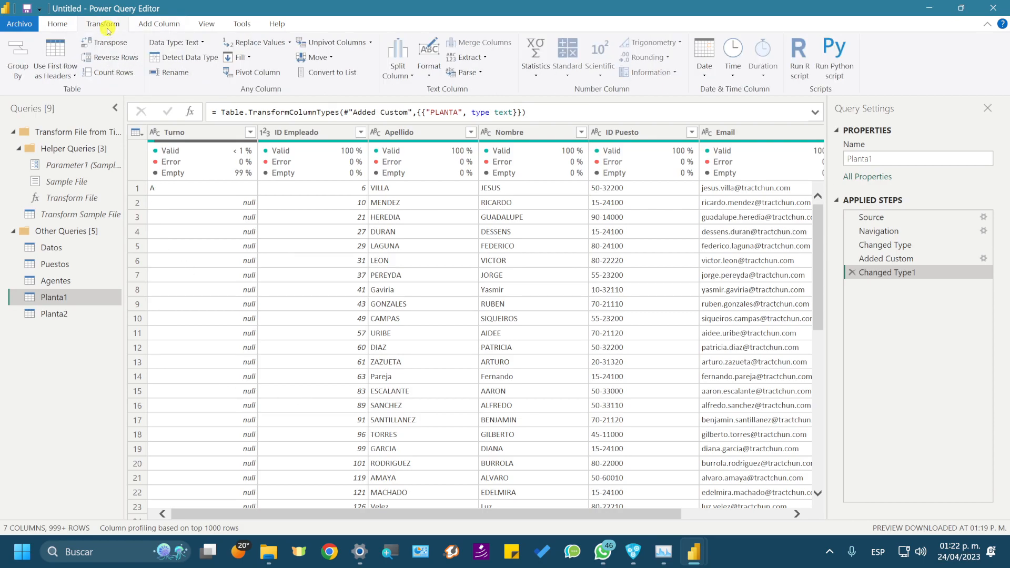
left_click(55, 314)
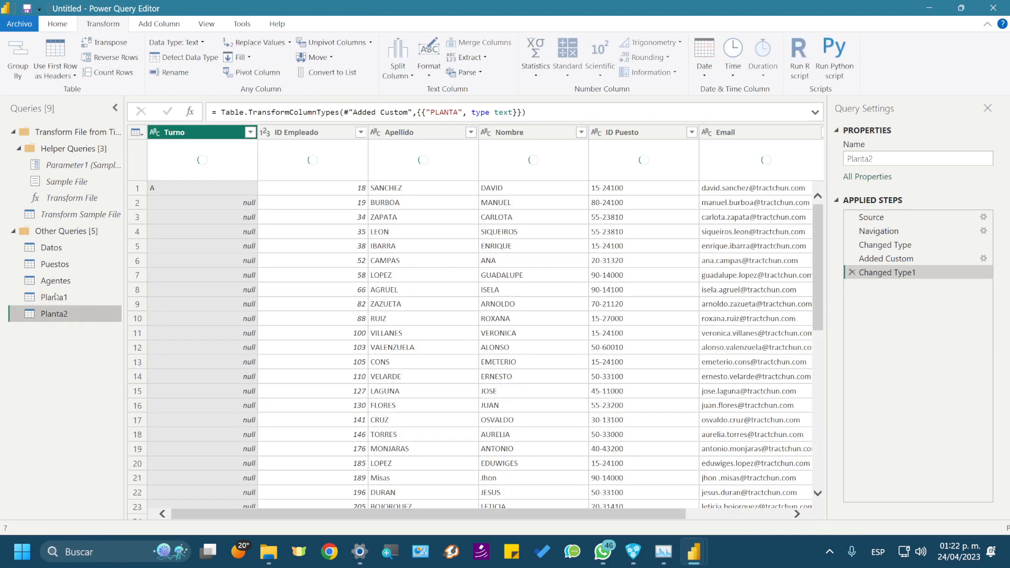
left_click(47, 298)
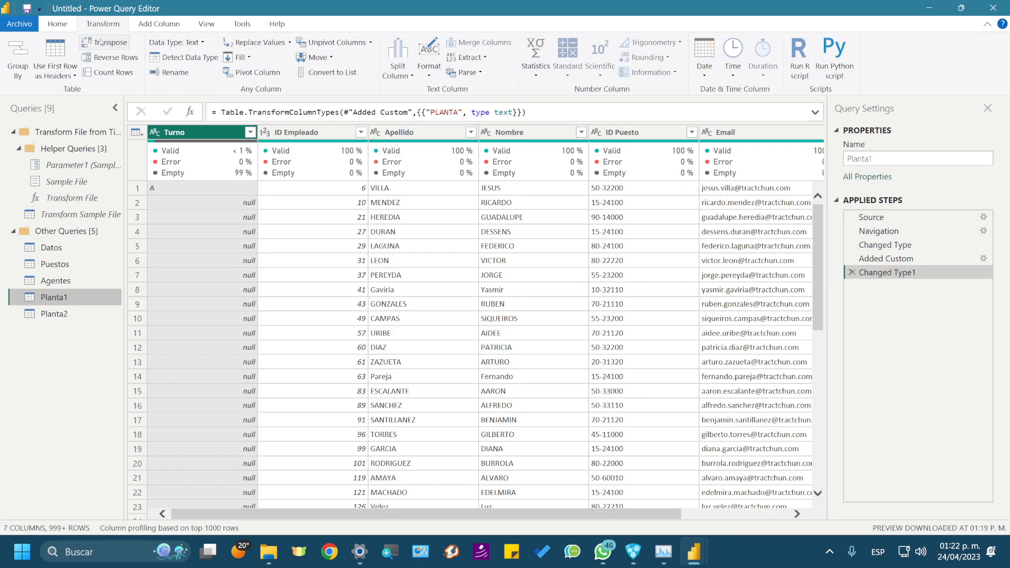
left_click(58, 23)
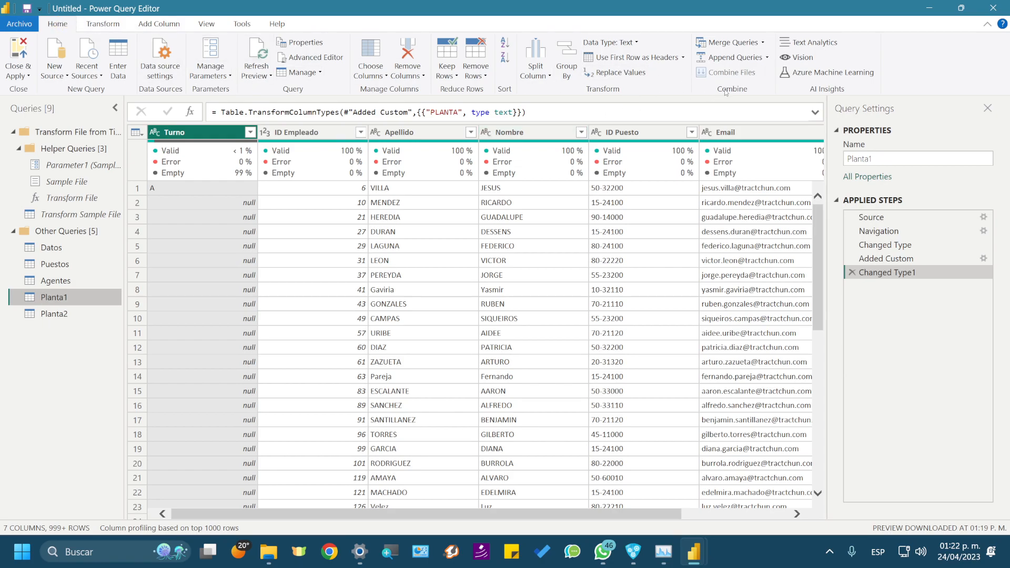
left_click(767, 59)
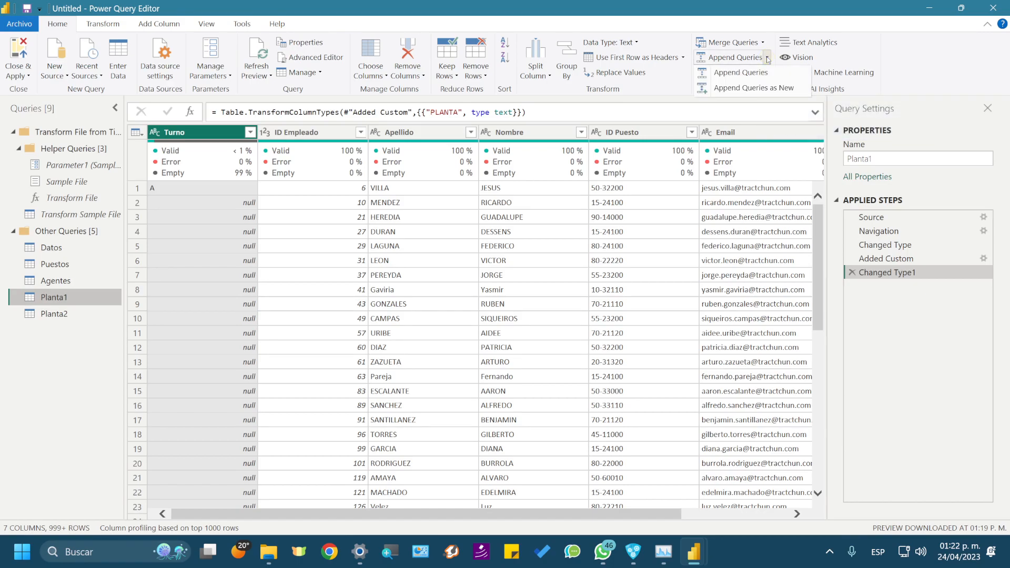
left_click(752, 90)
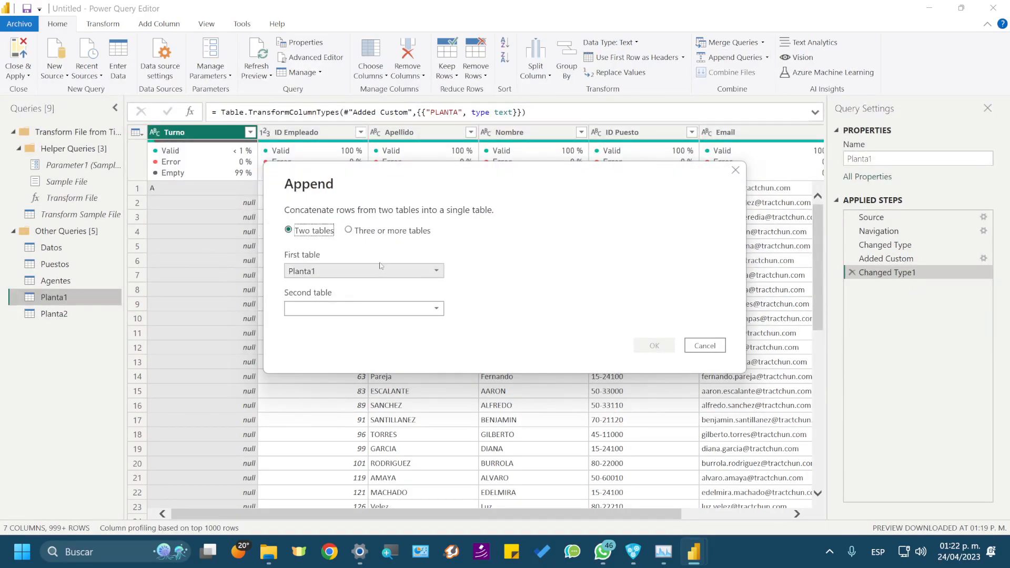
left_click(311, 314)
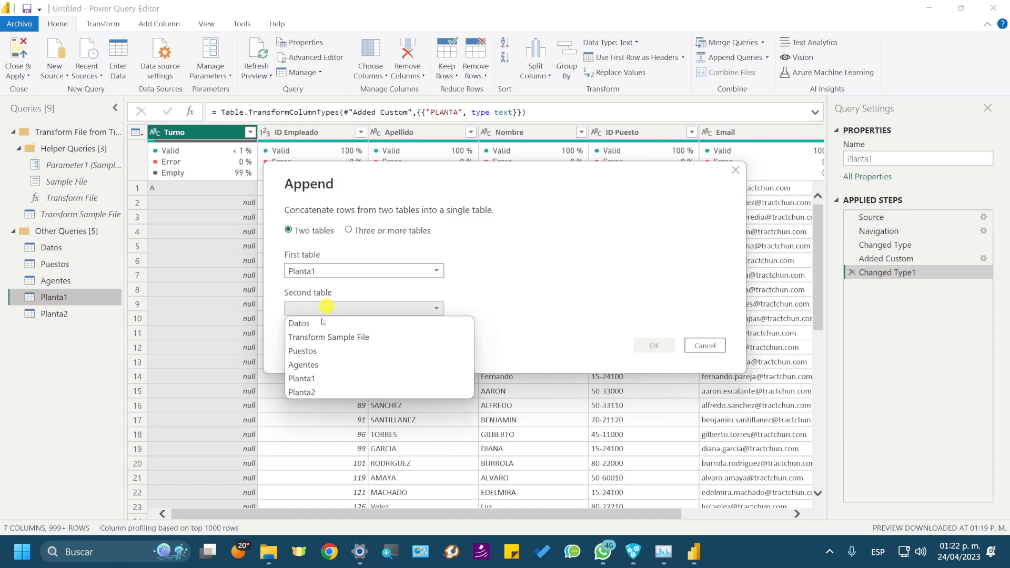
left_click(311, 392)
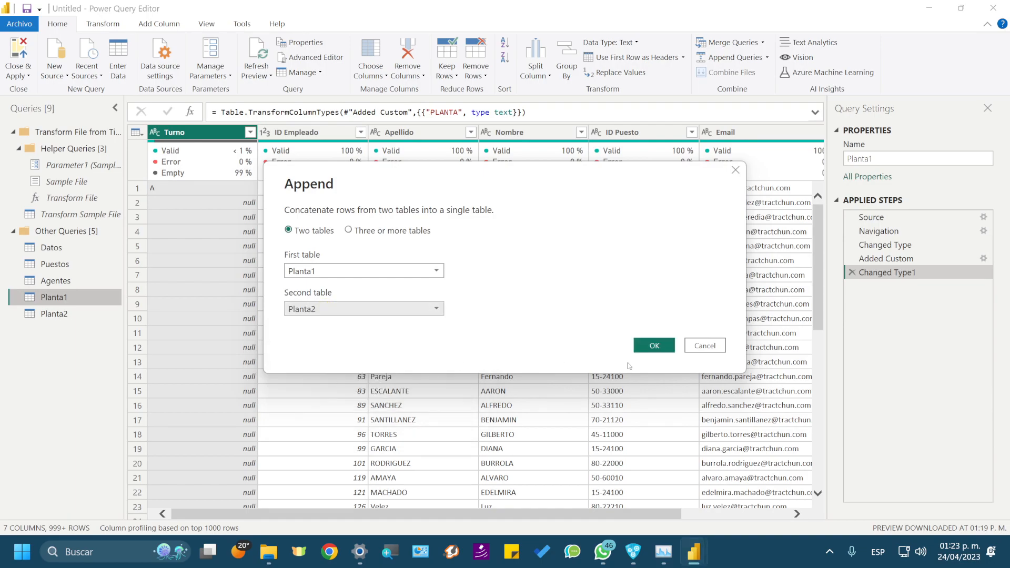
left_click(652, 344)
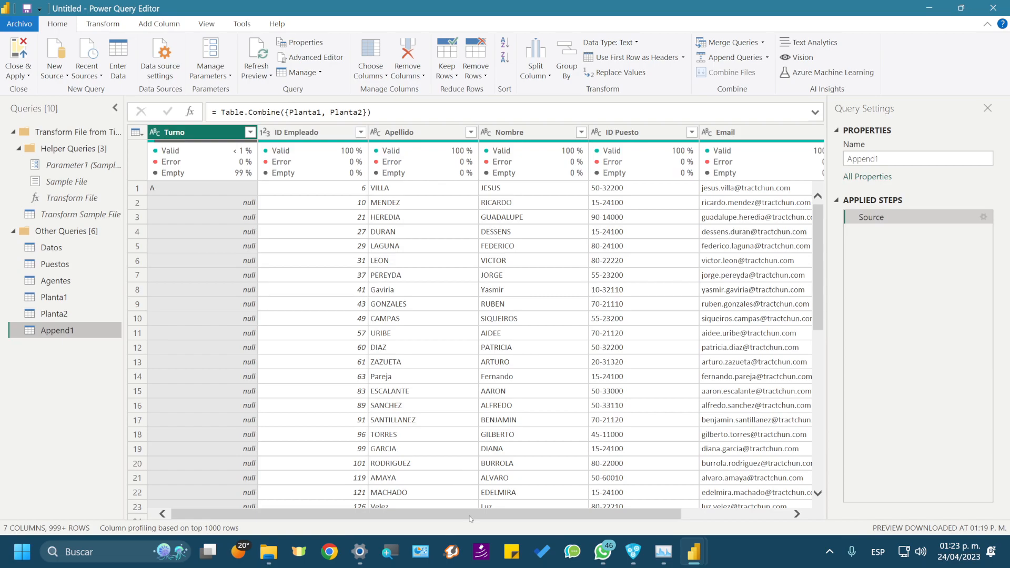
Step: Load the full list of distinct values in the appended query's PLANTA column and close it without filtering
left_click_drag(553, 515, 660, 515)
left_click(801, 132)
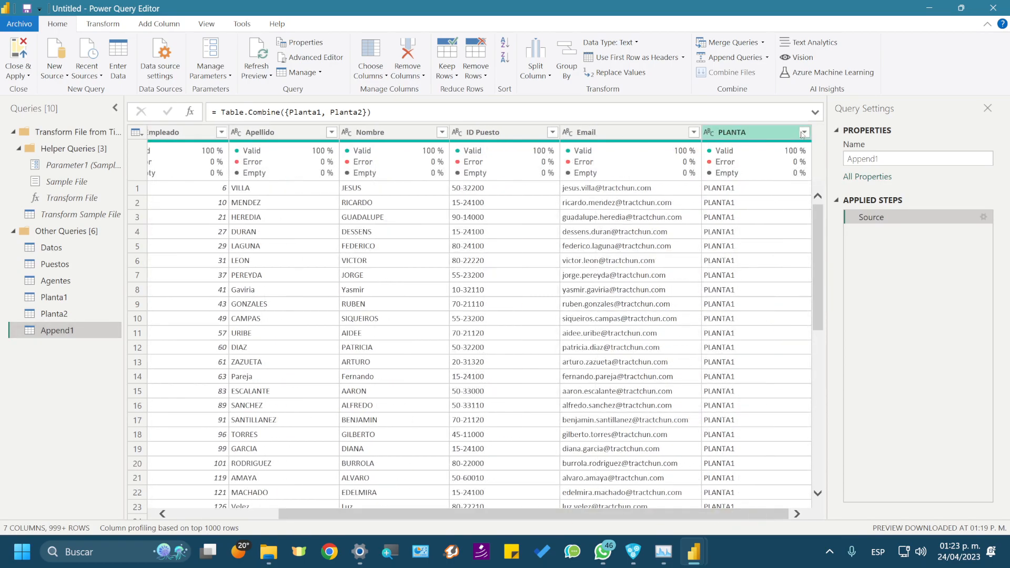
left_click(804, 132)
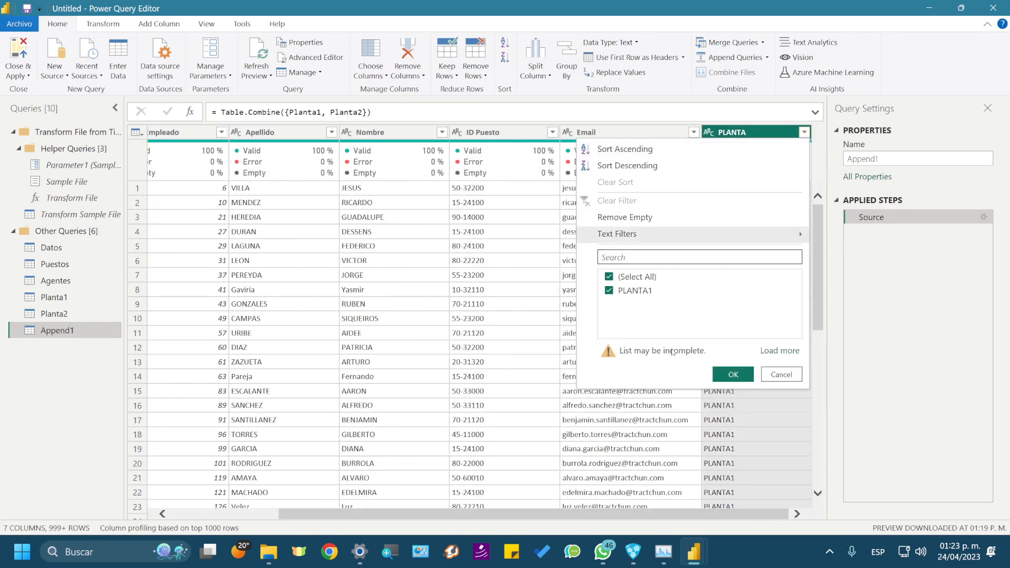
left_click(779, 350)
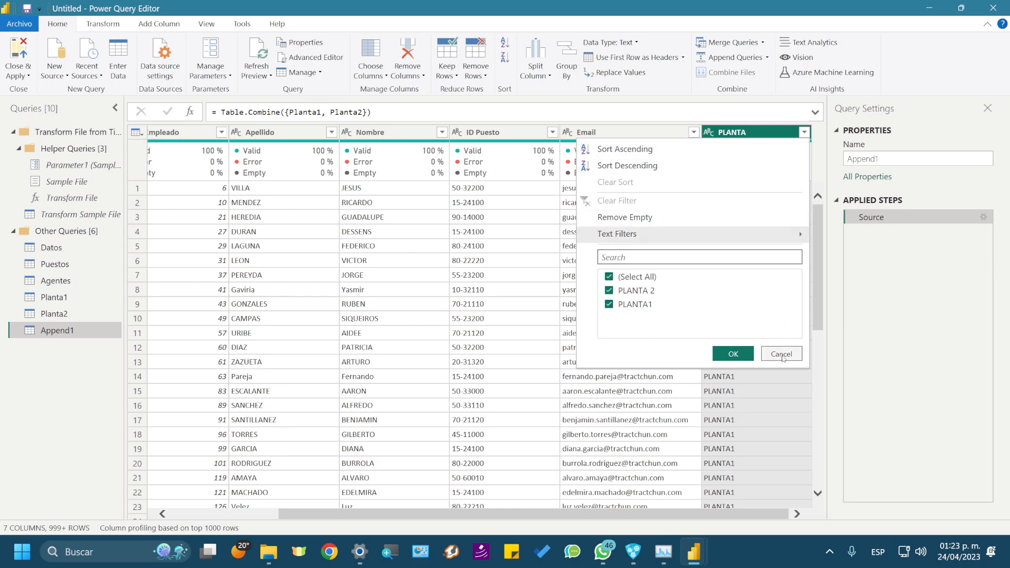
left_click(781, 354)
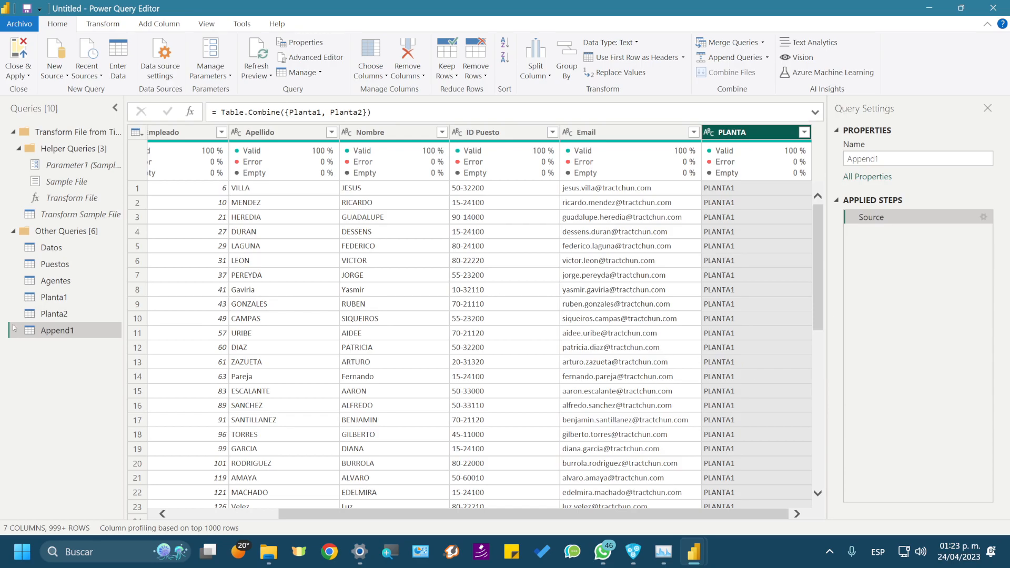
Step: Edit the Added Custom step of the Planta1 query so the PLANTA column's formula is "PLANTA 1"
left_click(57, 297)
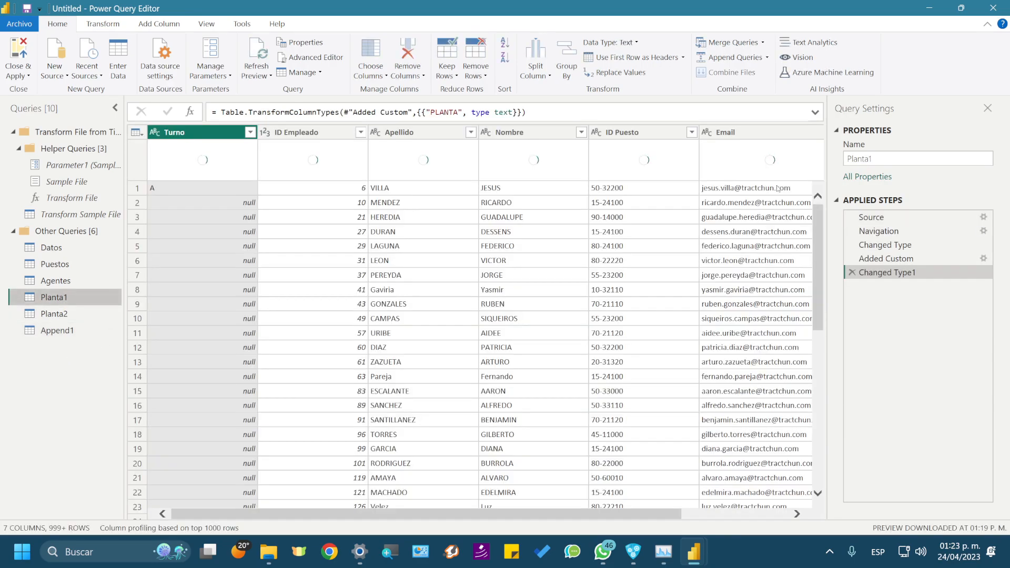
left_click_drag(664, 517, 771, 517)
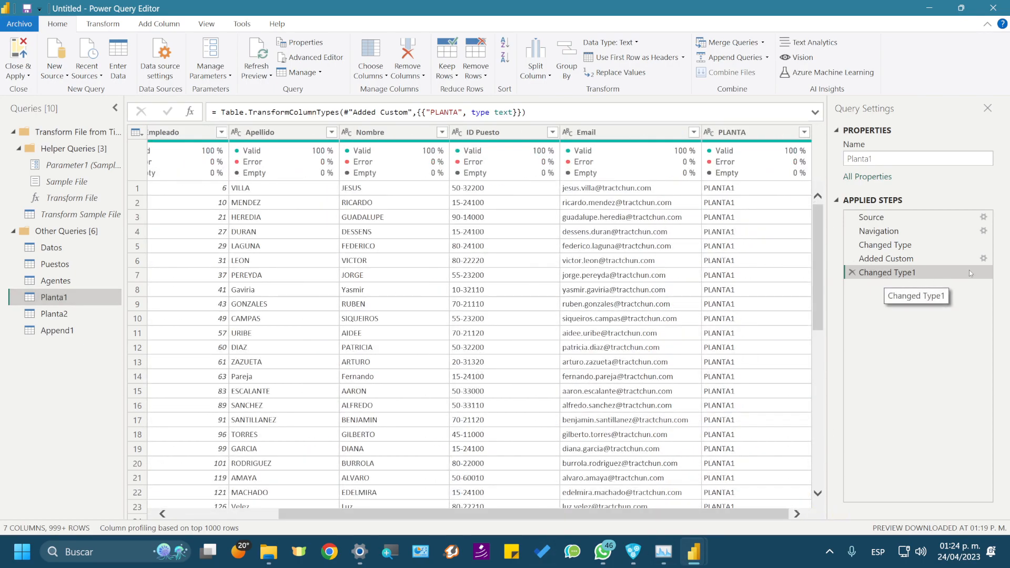
left_click(981, 260)
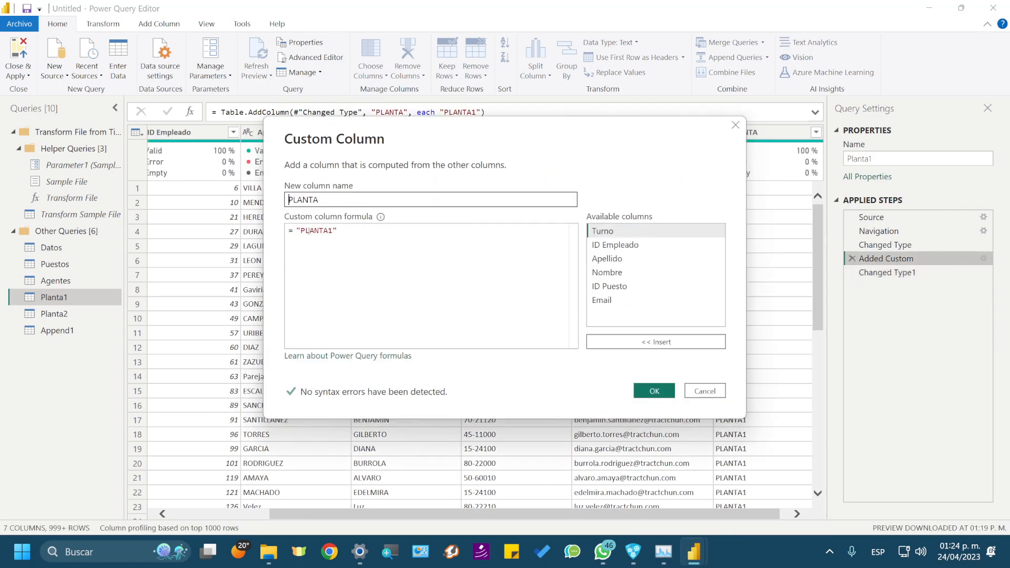
left_click(328, 231)
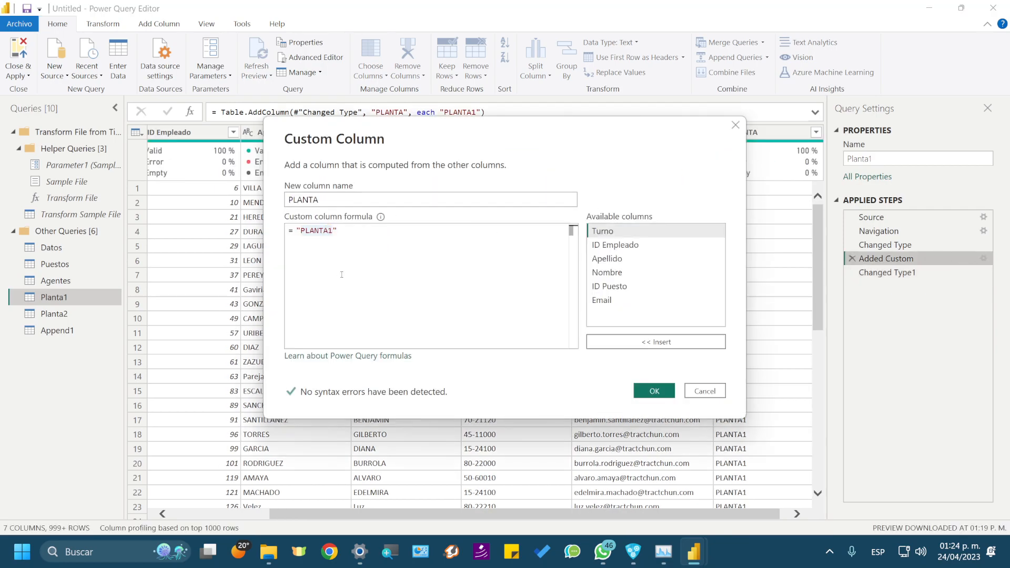
left_click(653, 390)
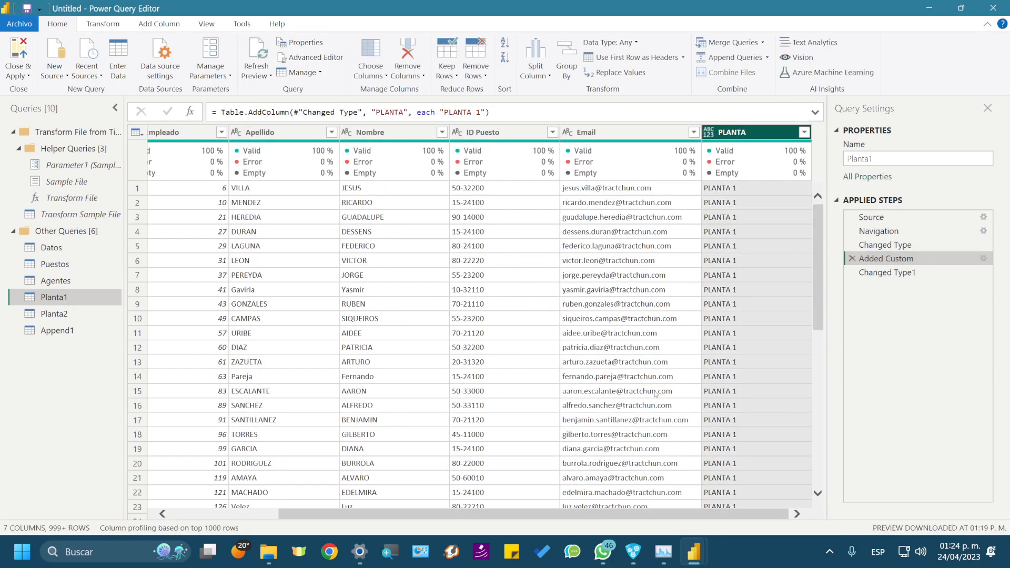
Step: Recheck the complete set of PLANTA values in the appended query without applying a filter
left_click(64, 330)
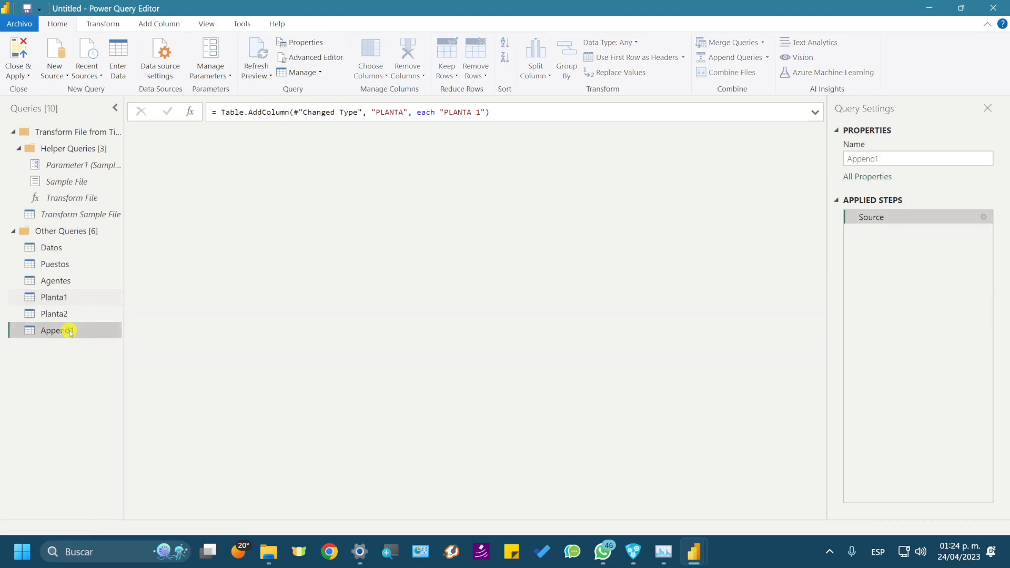
left_click_drag(653, 514, 825, 513)
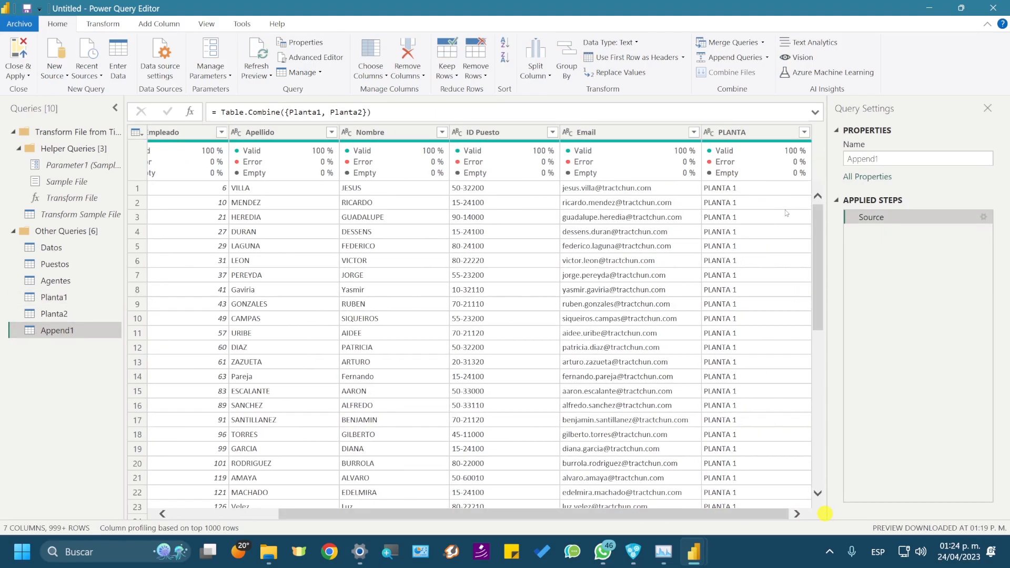
left_click(804, 132)
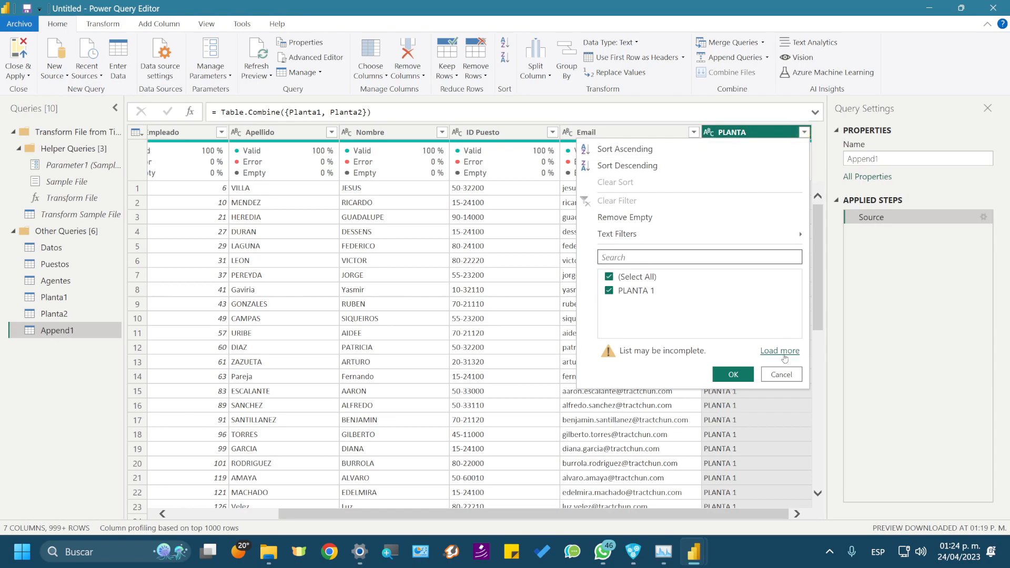
left_click(778, 350)
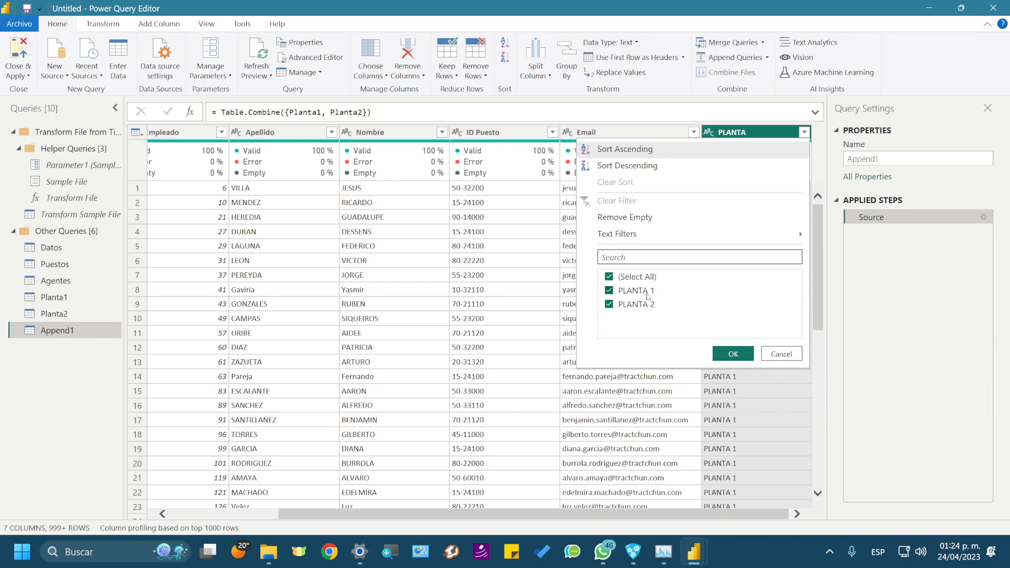
left_click(780, 354)
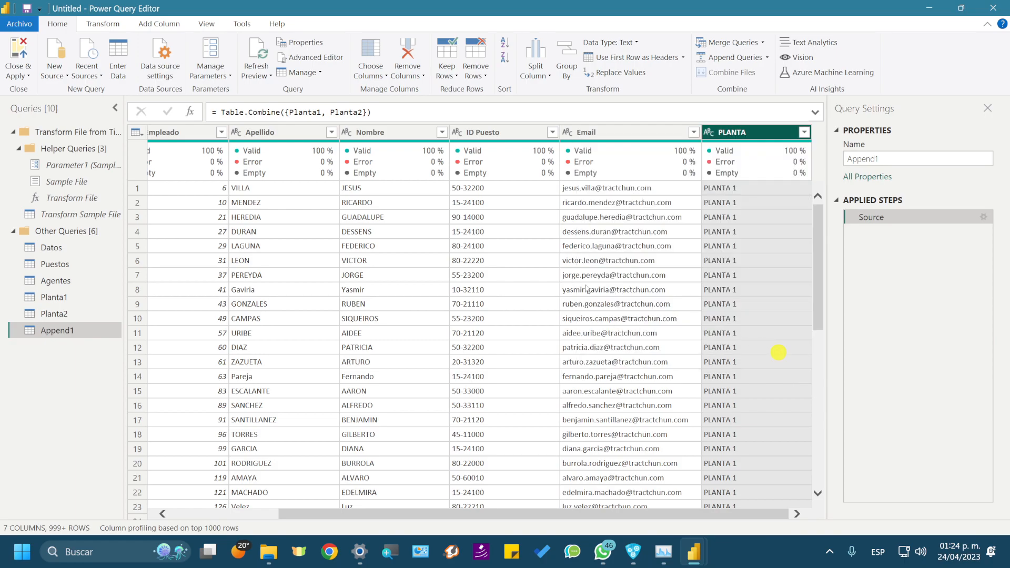
Step: Rename the appended query as Empleados
left_click(55, 297)
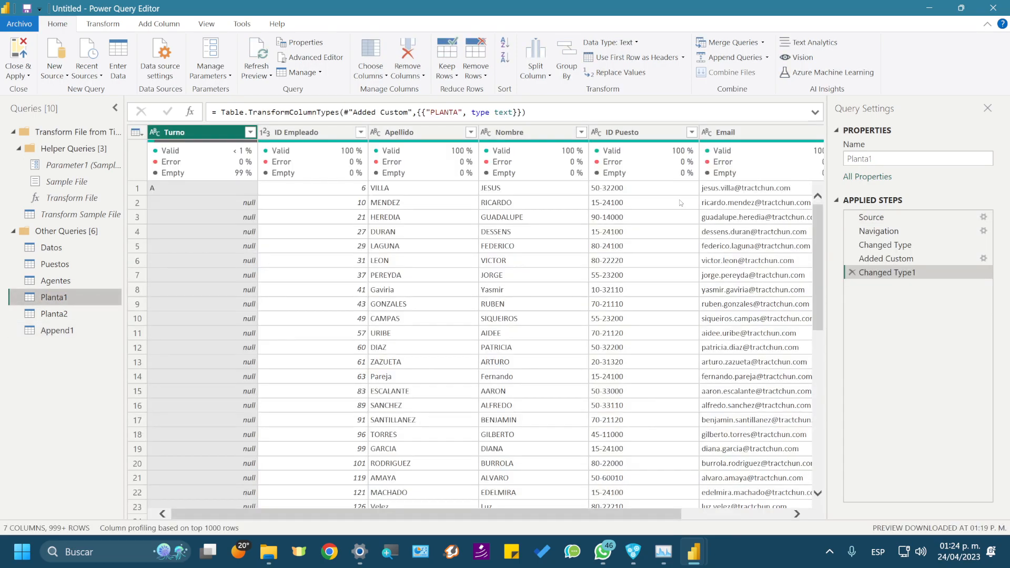
left_click_drag(362, 514, 266, 516)
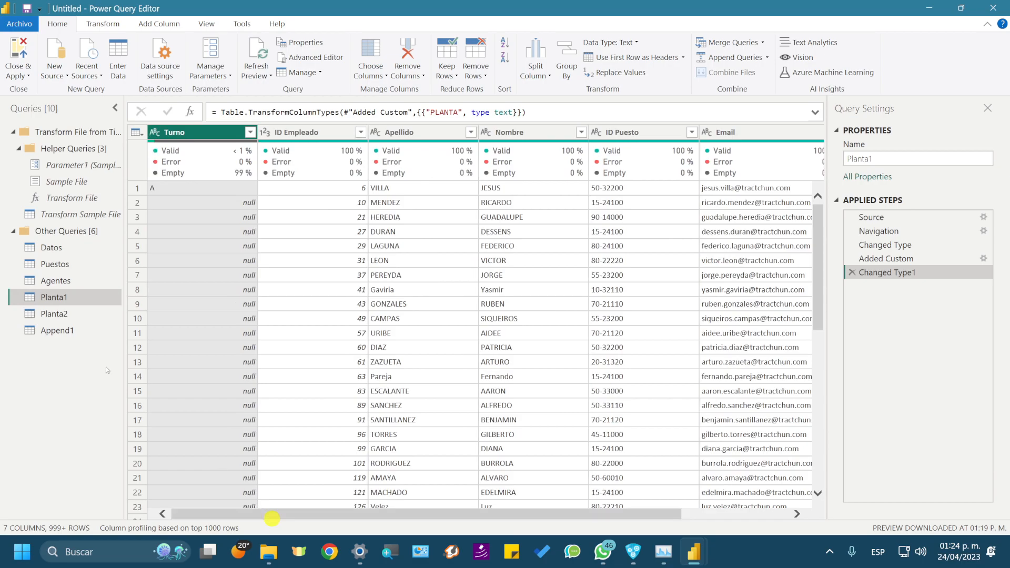
left_click(65, 333)
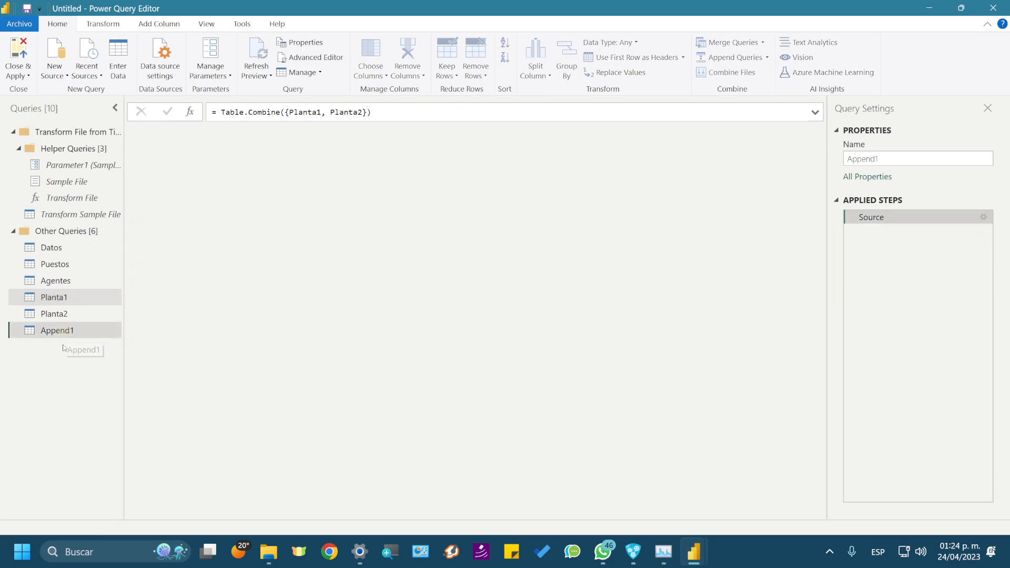
double_click(62, 332)
type("EM")
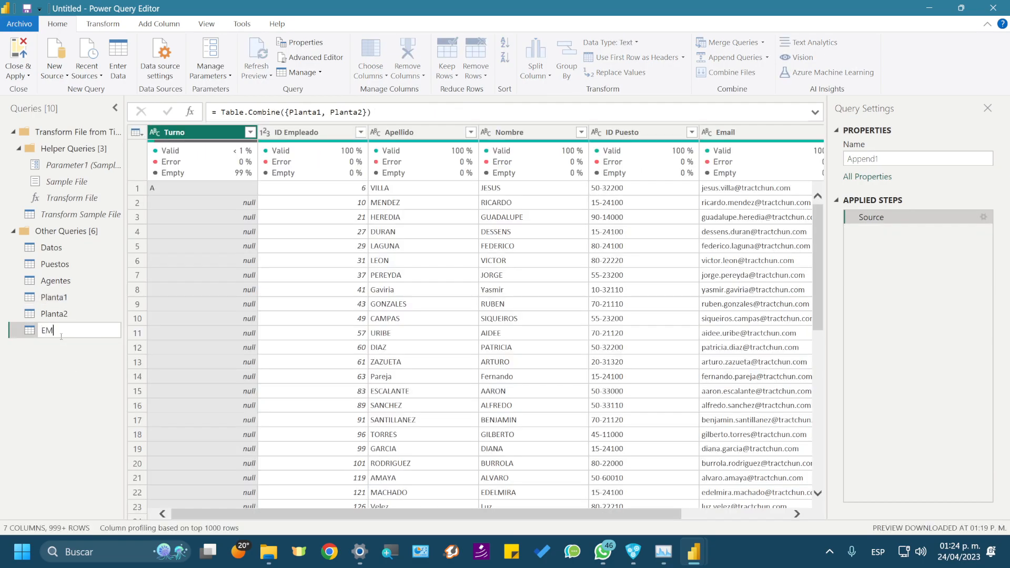
key("BackSpace")
type("mpleados")
key("Return")
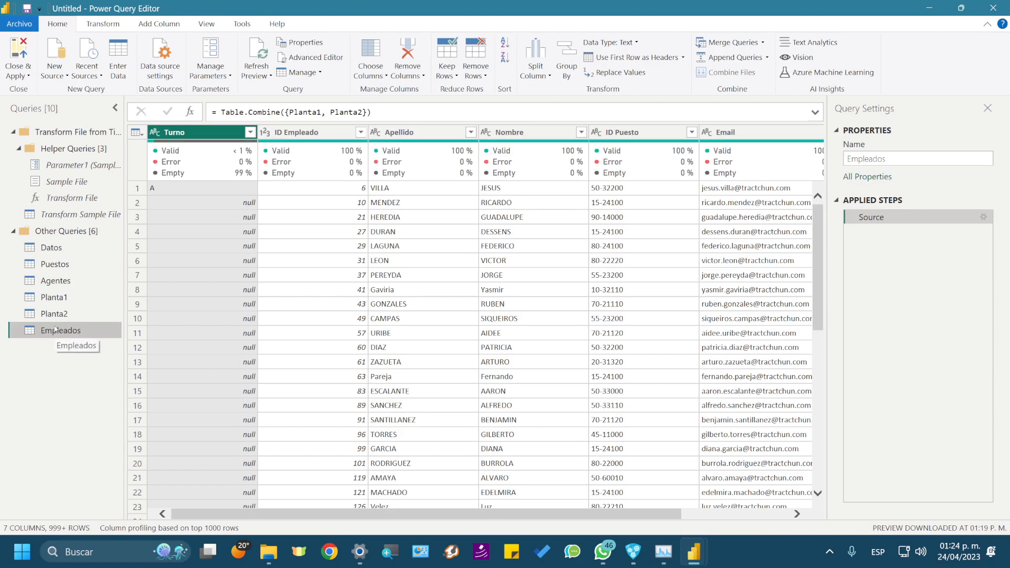
Step: Disable loading of the Planta1 and Planta2 queries into the report model
left_click(51, 298)
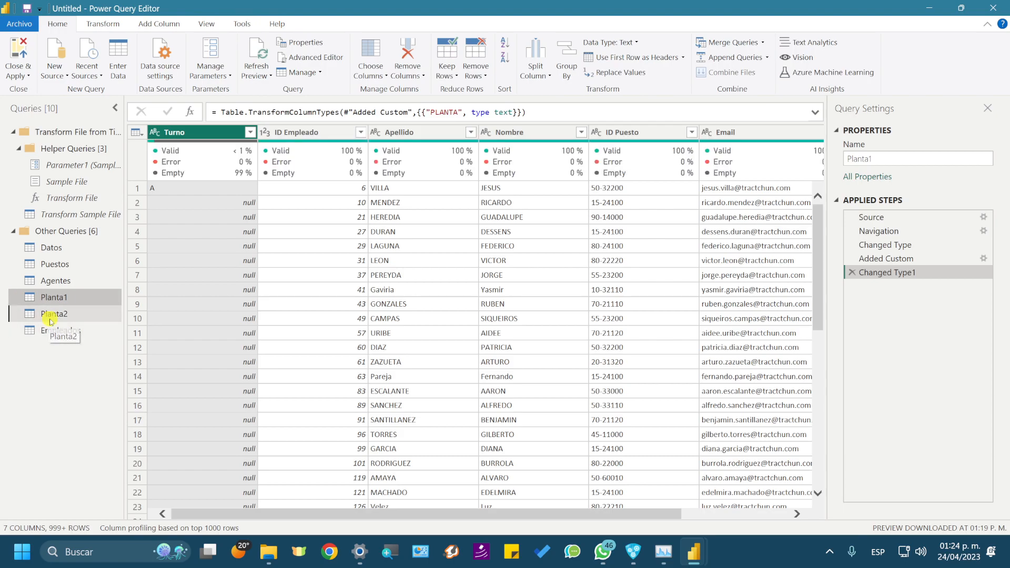
left_click(51, 318)
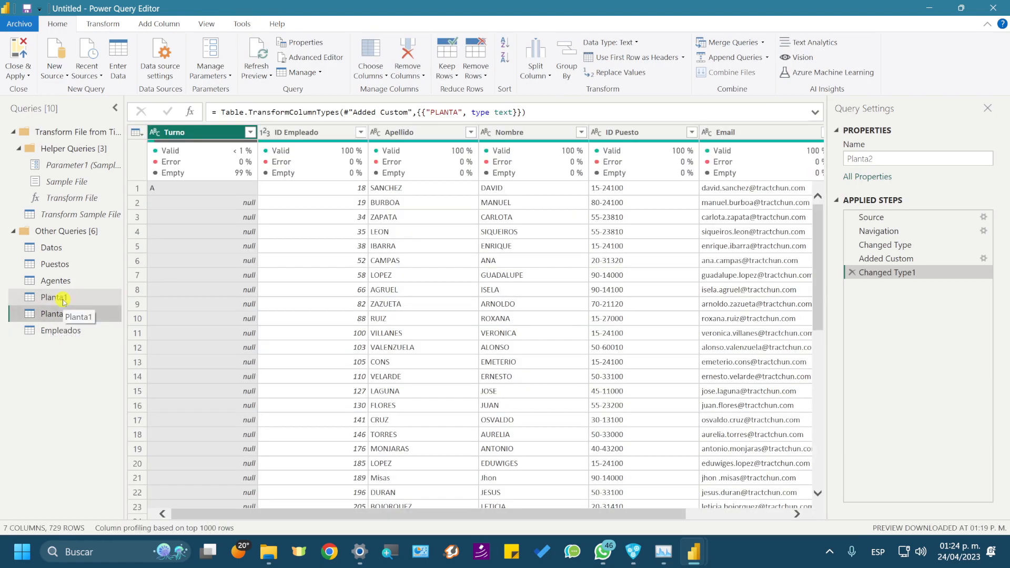
left_click(63, 301)
right_click(63, 301)
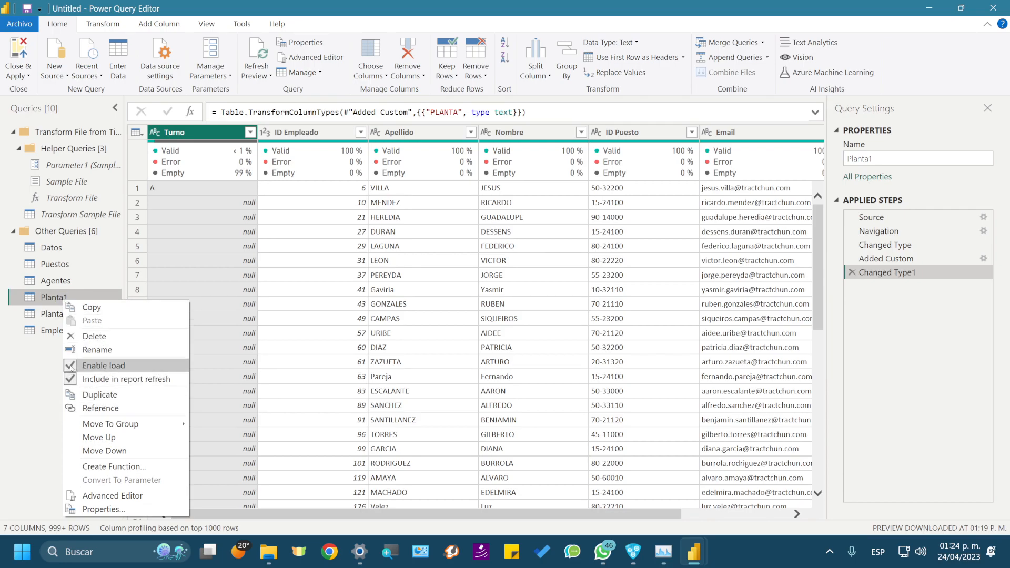
left_click(71, 366)
left_click(59, 314)
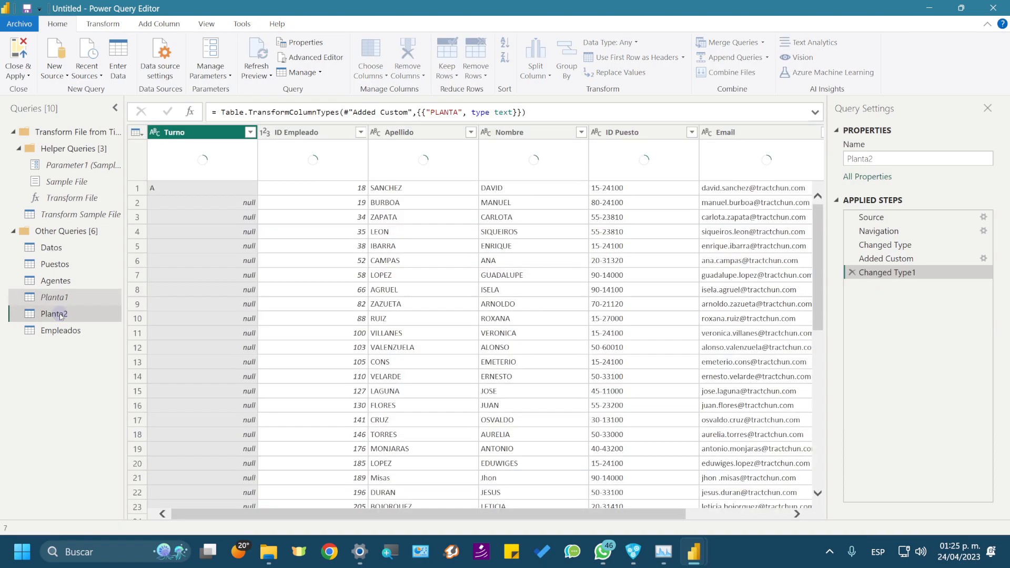
right_click(59, 315)
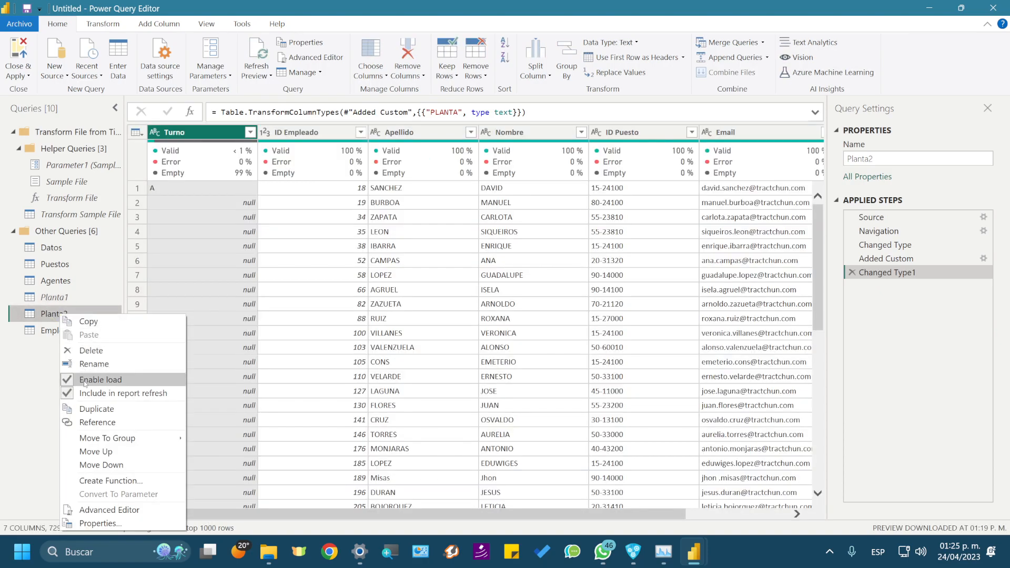
left_click(68, 381)
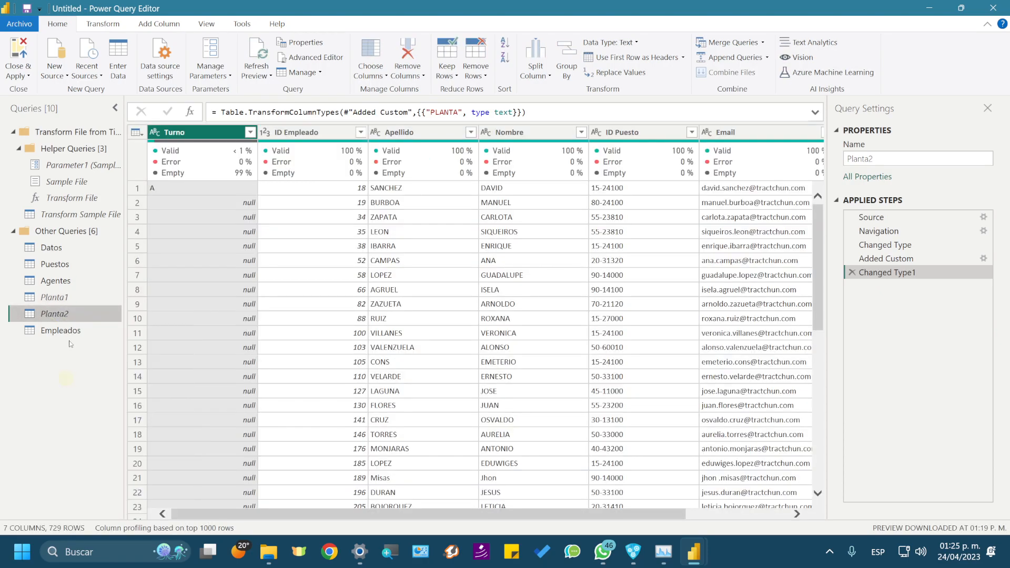
Step: Fill the Turno column of the Empleados query down to replace the null cells
left_click(71, 330)
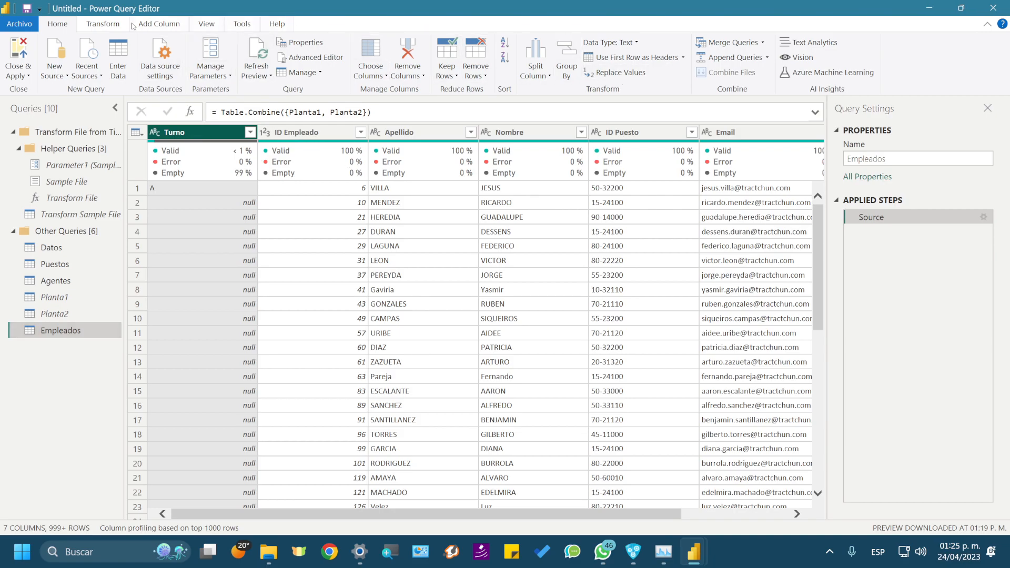
left_click(103, 25)
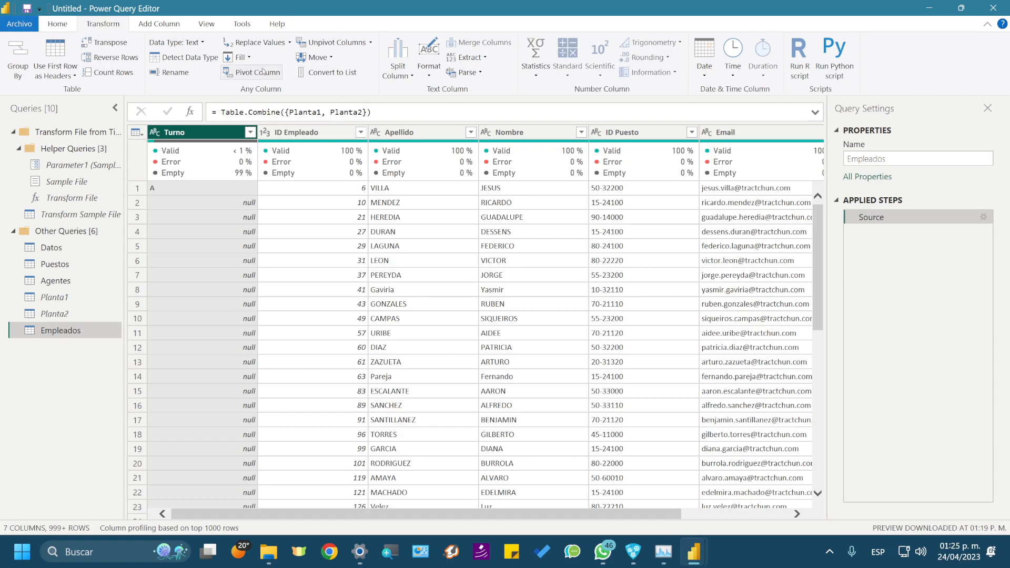
left_click(251, 57)
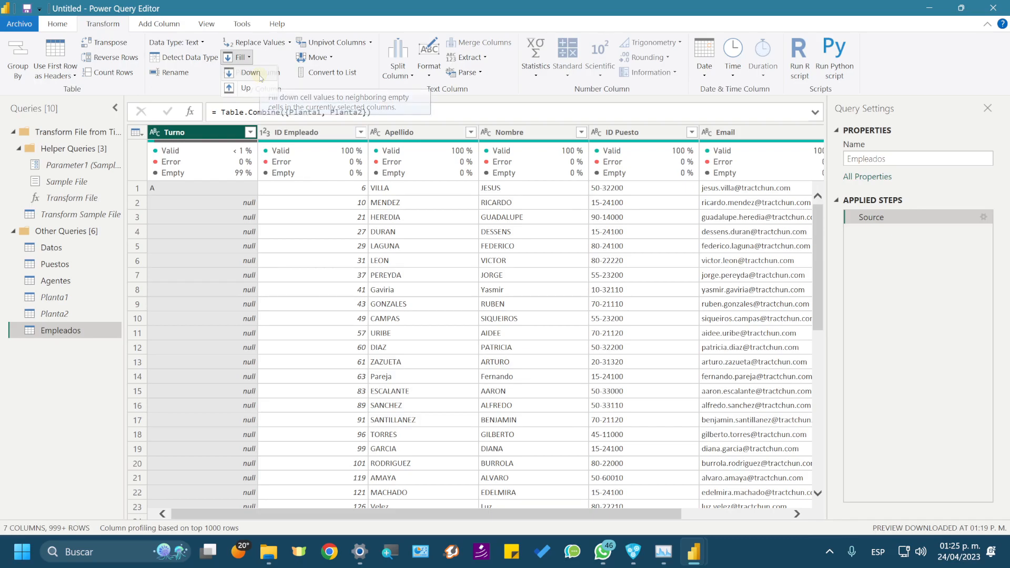
left_click(250, 73)
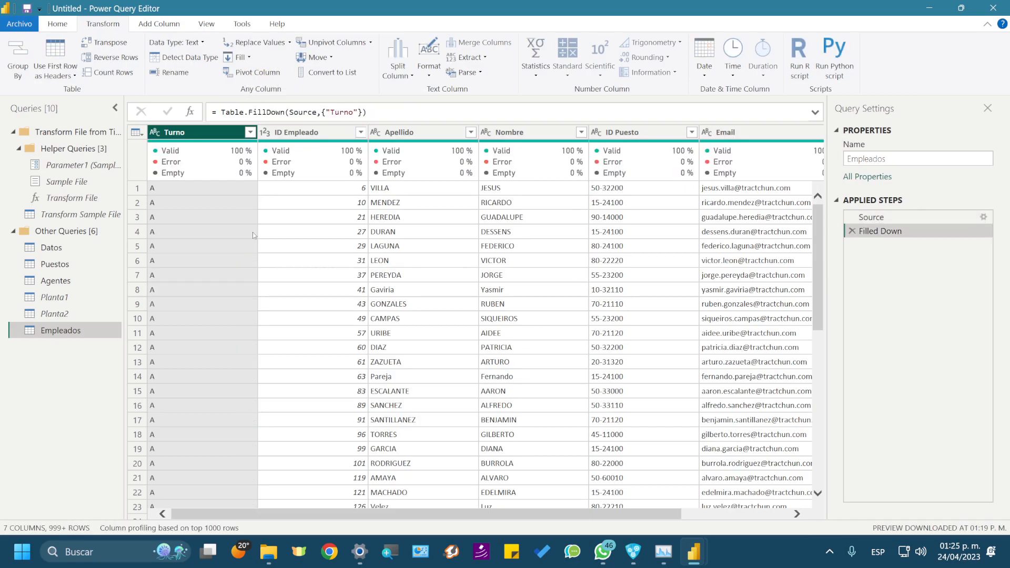
Step: Examine the Turno column's rows and quality statistics, comparing the Source and Filled Down steps of Empleados
scroll(213, 313, "down", 8)
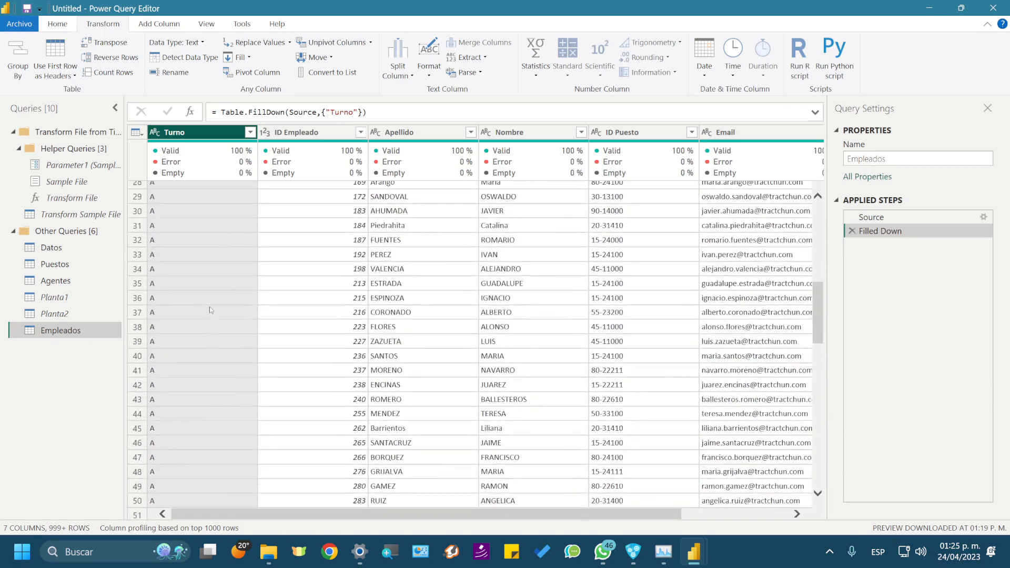
scroll(207, 306, "up", 8)
scroll(211, 253, "up", 1)
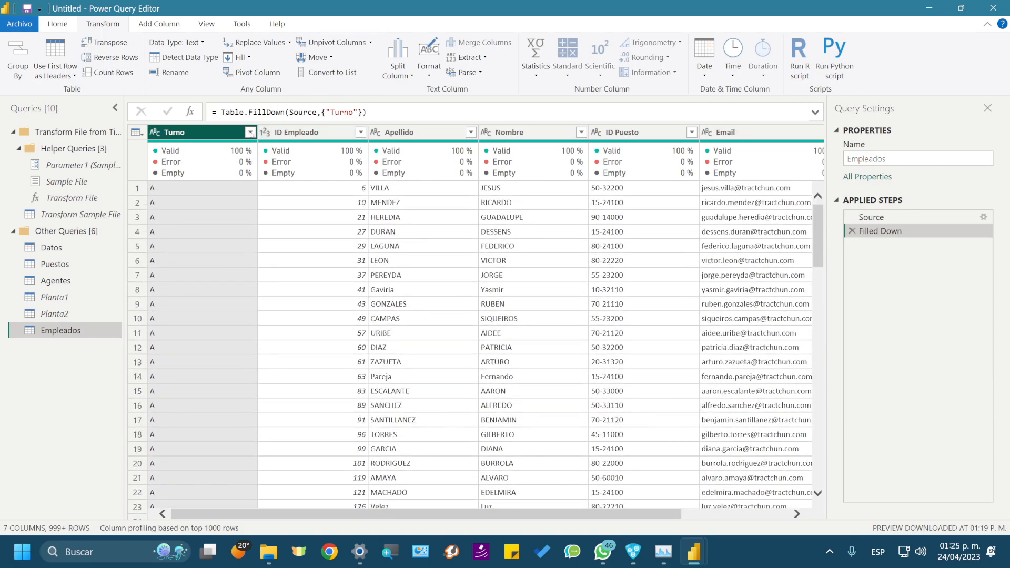
scroll(208, 314, "down", 20)
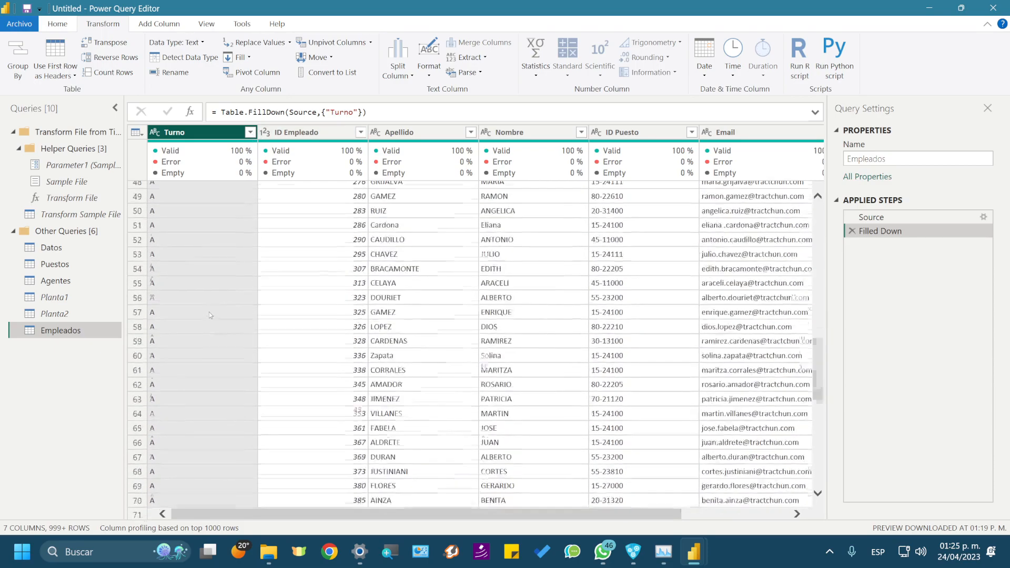
scroll(209, 314, "up", 20)
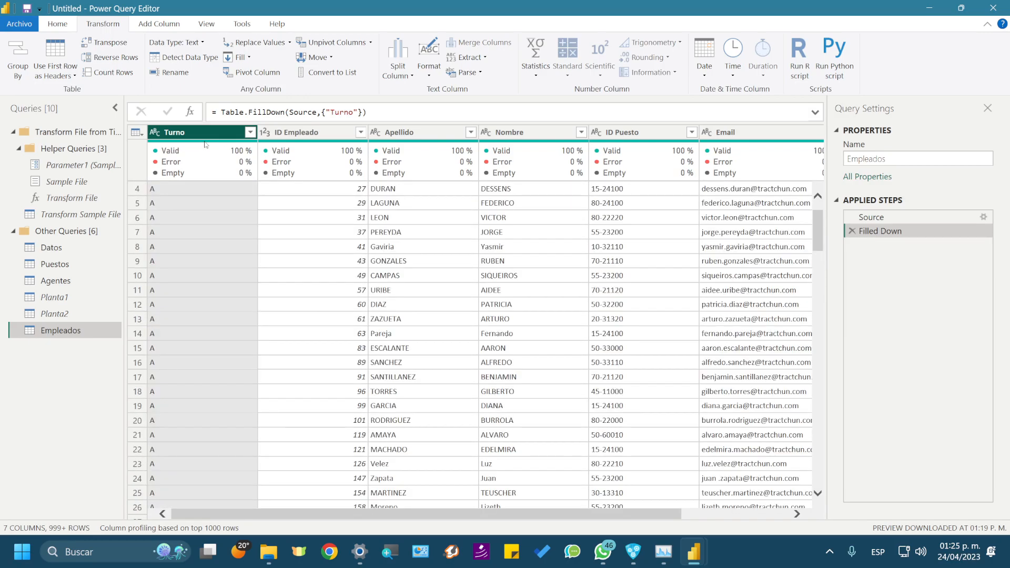
mouse_move(205, 145)
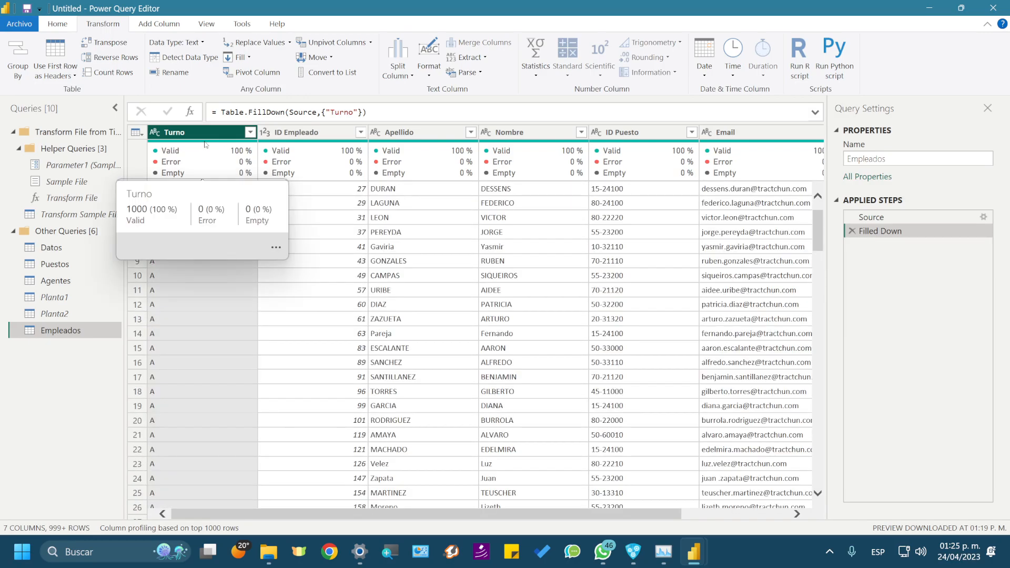
left_click(871, 217)
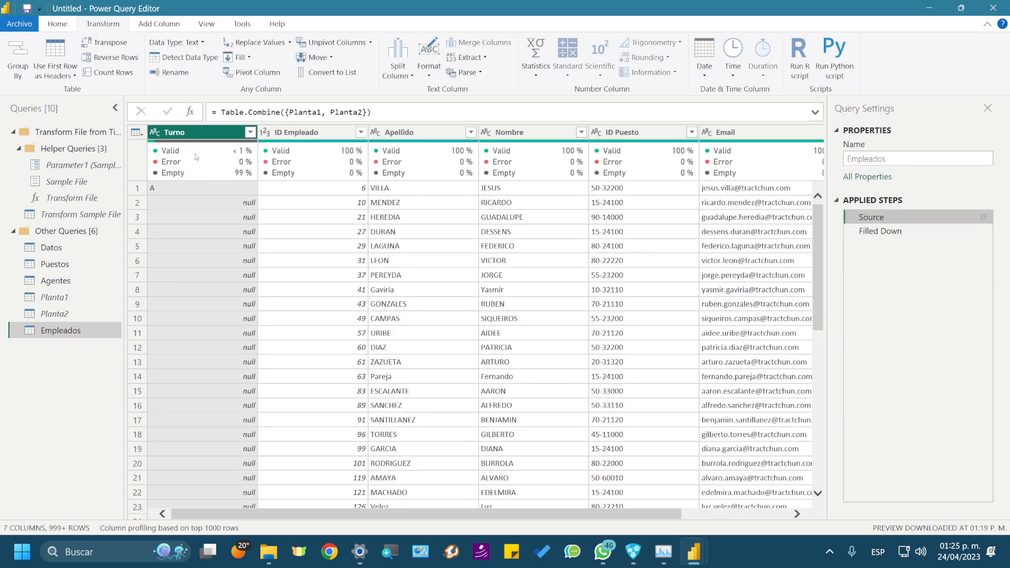
mouse_move(158, 164)
left_click(875, 231)
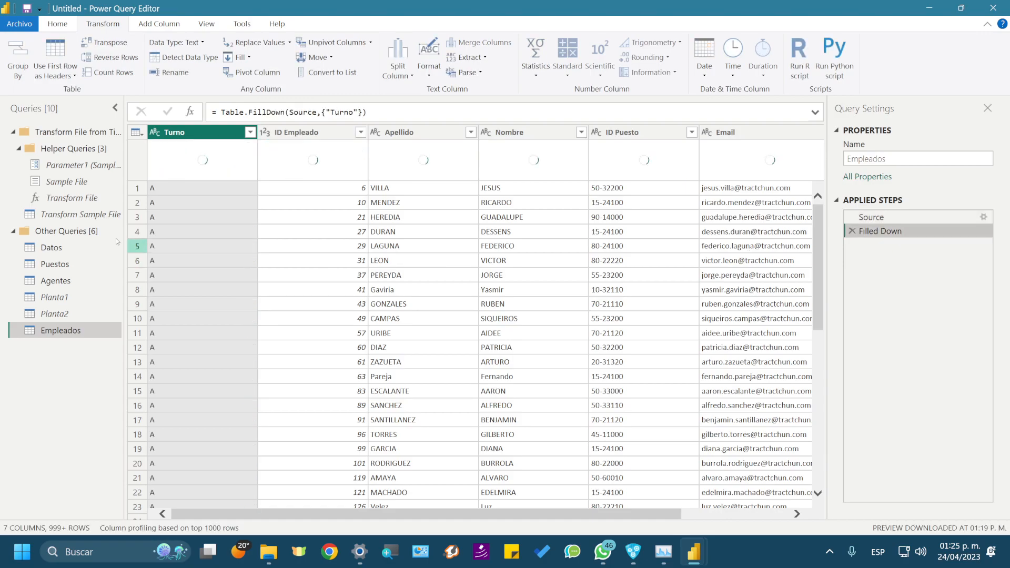
scroll(202, 394, "down", 10)
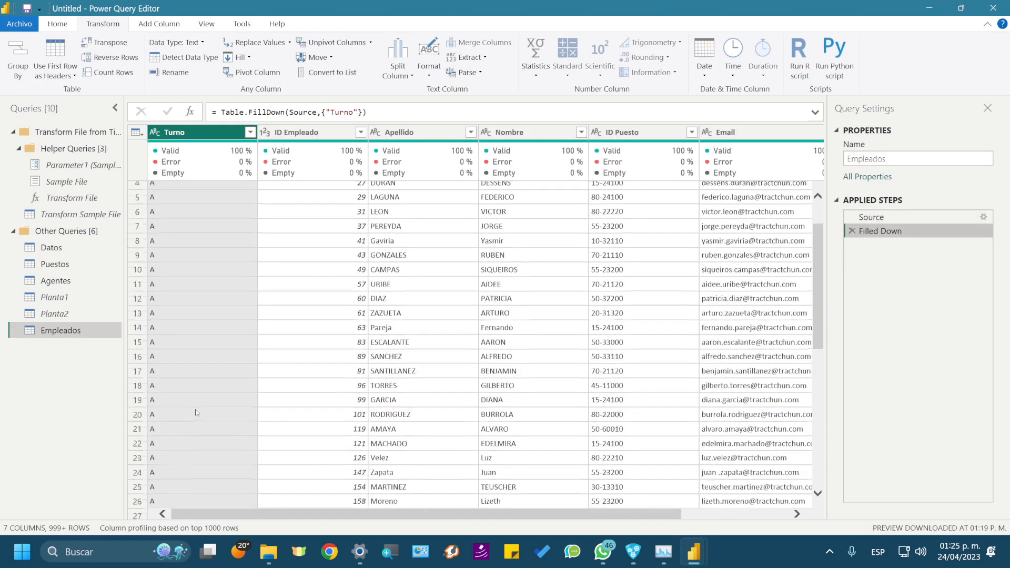
scroll(196, 337, "up", 9)
scroll(194, 336, "up", 2)
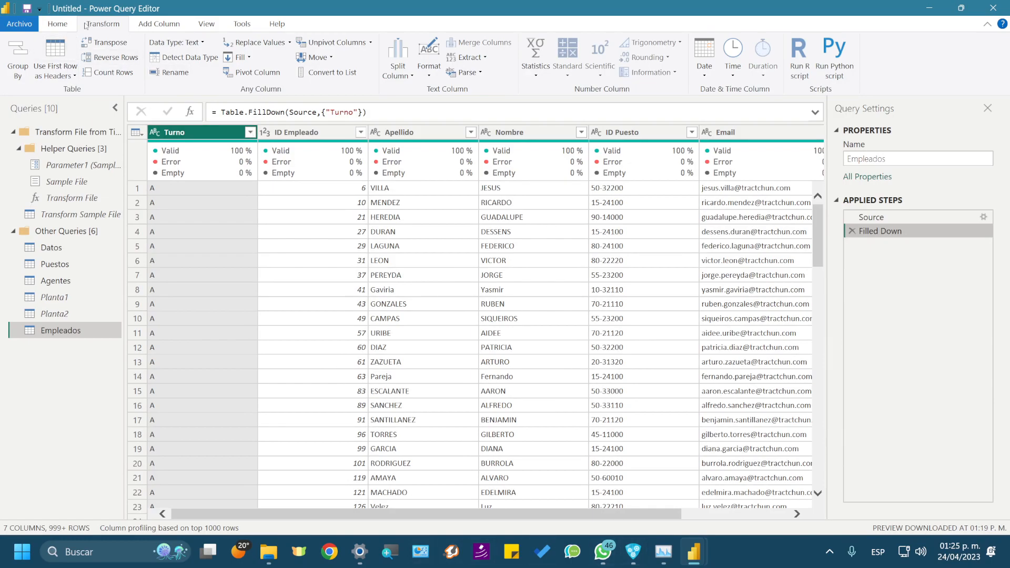
Step: Apply all the query changes to the model and close the query editor
left_click(58, 24)
left_click(21, 75)
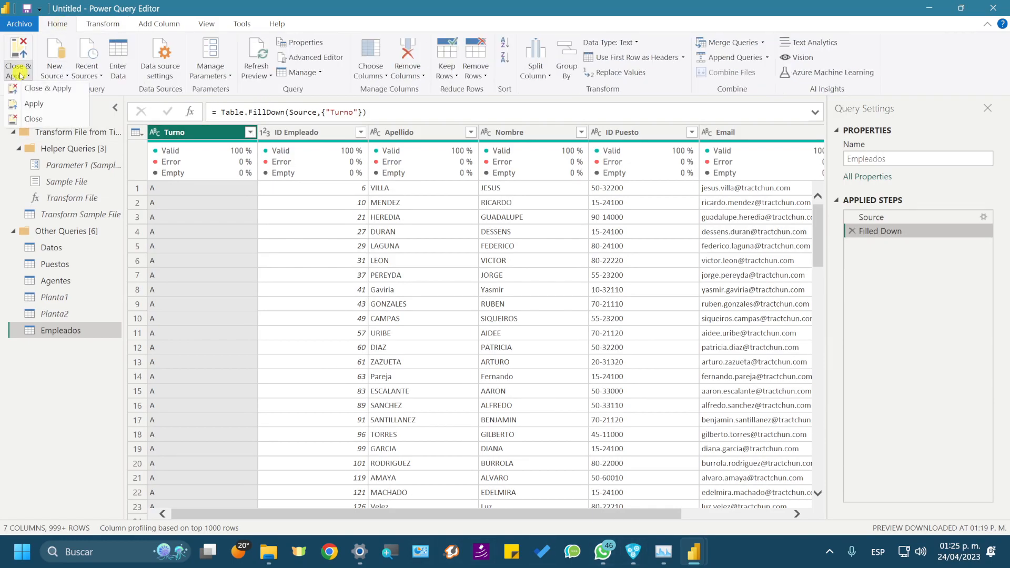
left_click(63, 90)
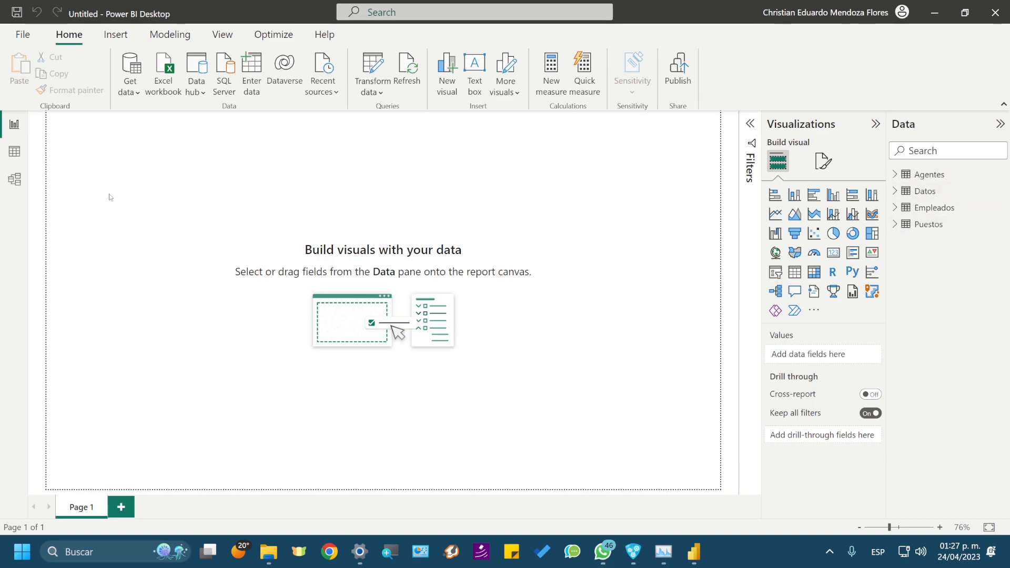
Step: In the model diagram, place Empleados beside Datos, Agentes between and below them, and Puestos beneath Empleados
left_click(15, 179)
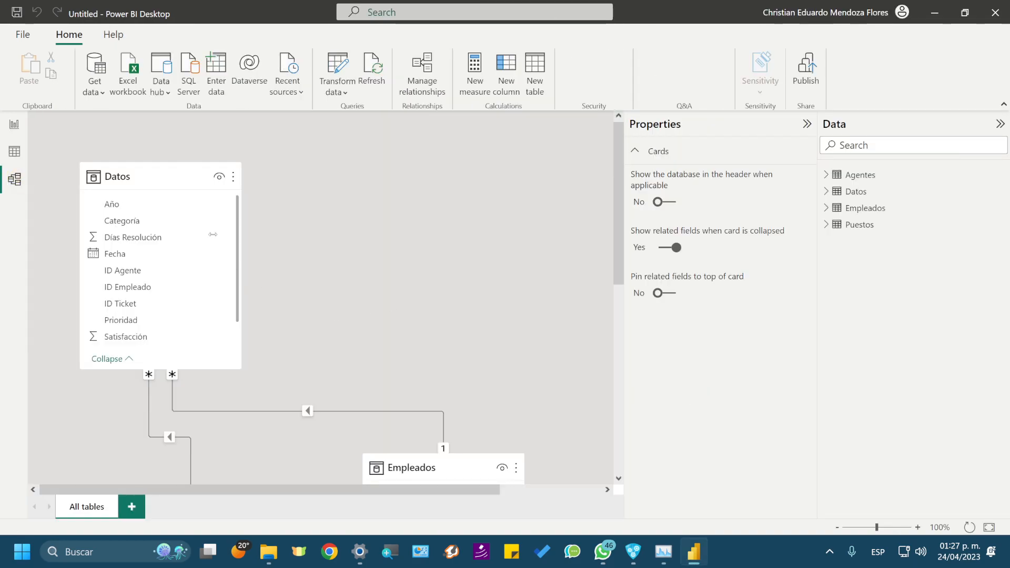
left_click(158, 177)
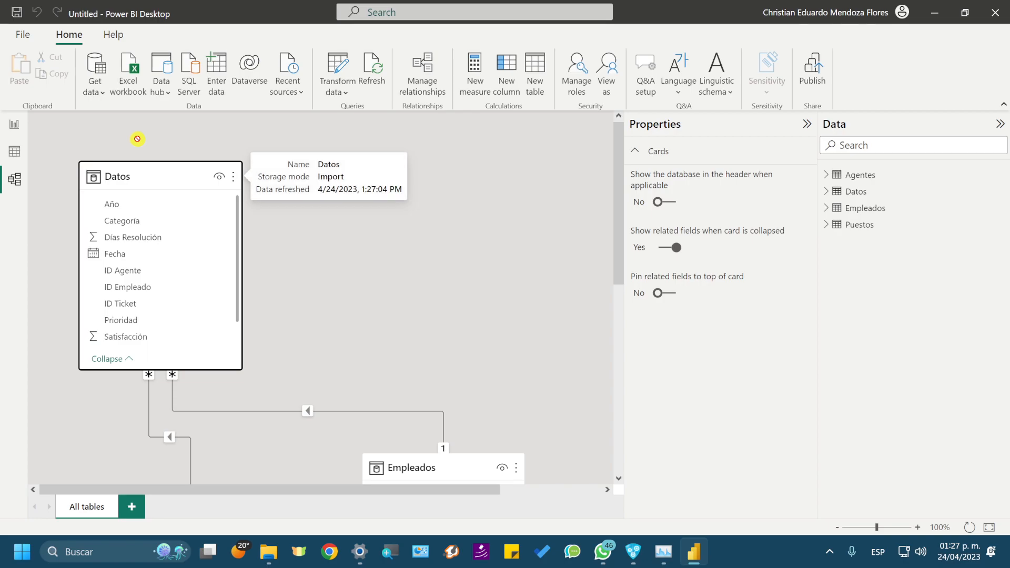
left_click_drag(403, 468, 451, 77)
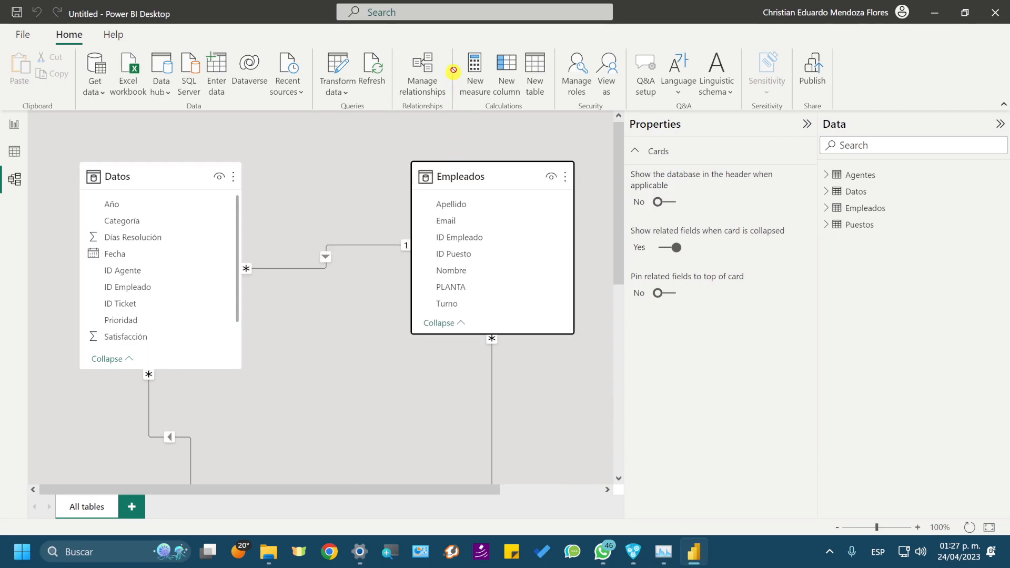
scroll(326, 414, "down", 4)
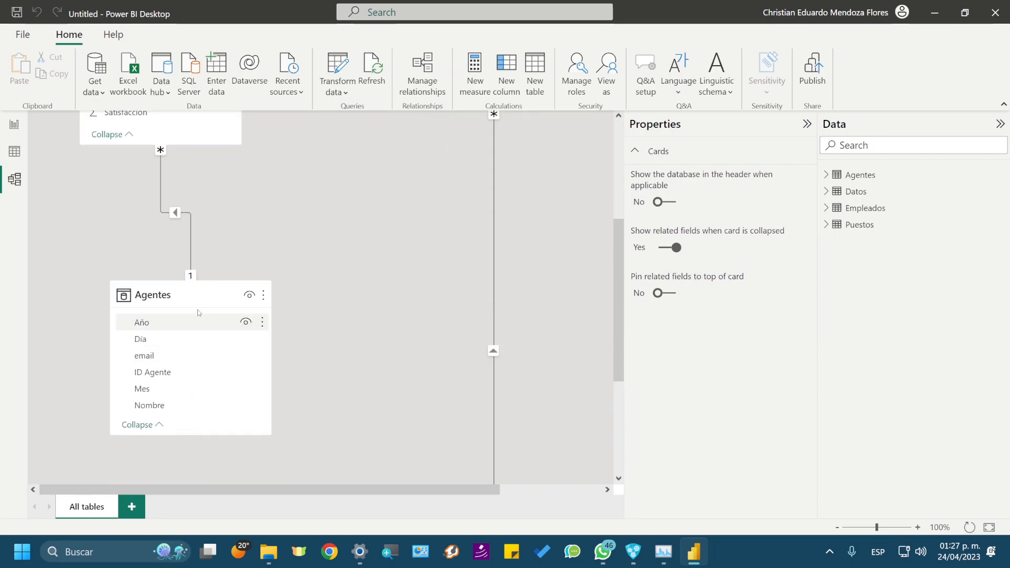
left_click(191, 296)
left_click_drag(191, 296, 353, 149)
scroll(424, 354, "down", 4)
mouse_move(590, 322)
left_mouse_down()
mouse_move(495, 207)
mouse_move(475, 82)
mouse_move(503, 87)
mouse_move(521, 374)
left_mouse_up()
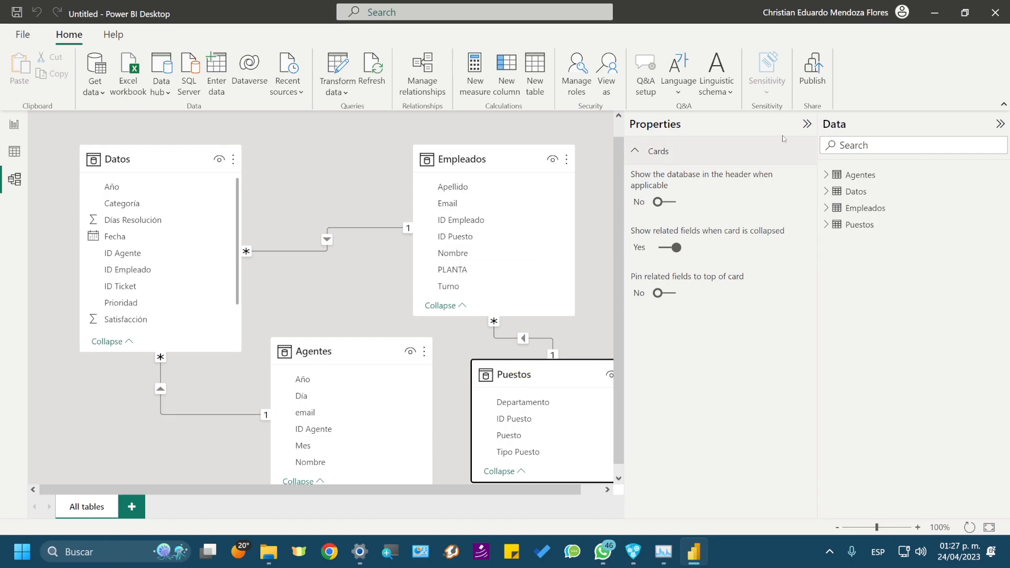
Step: Widen the diagram area and line up Datos, Empleados and Puestos in a row, with Agentes beneath Empleados
left_click(806, 124)
left_click(998, 126)
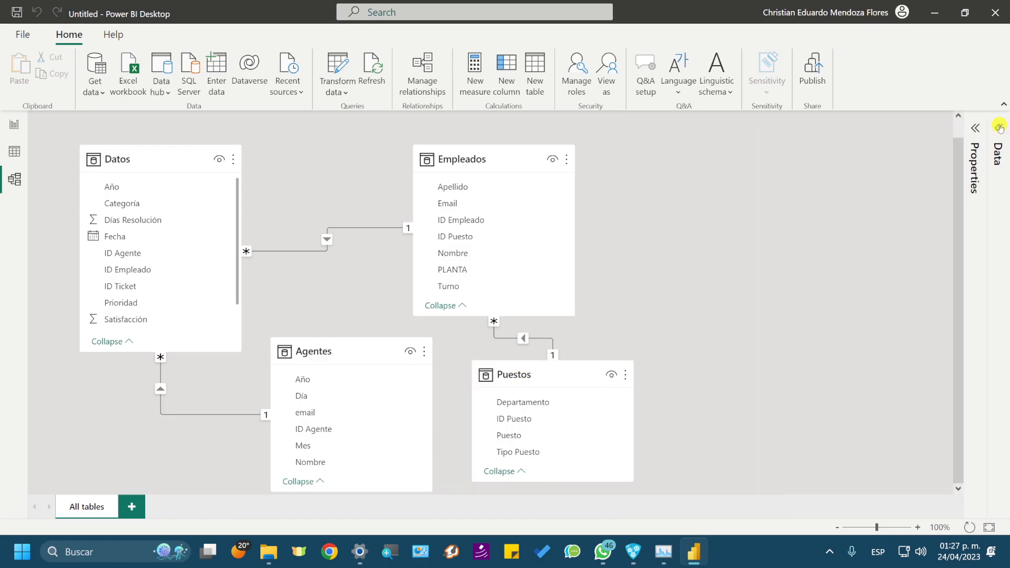
left_click_drag(521, 374, 666, 143)
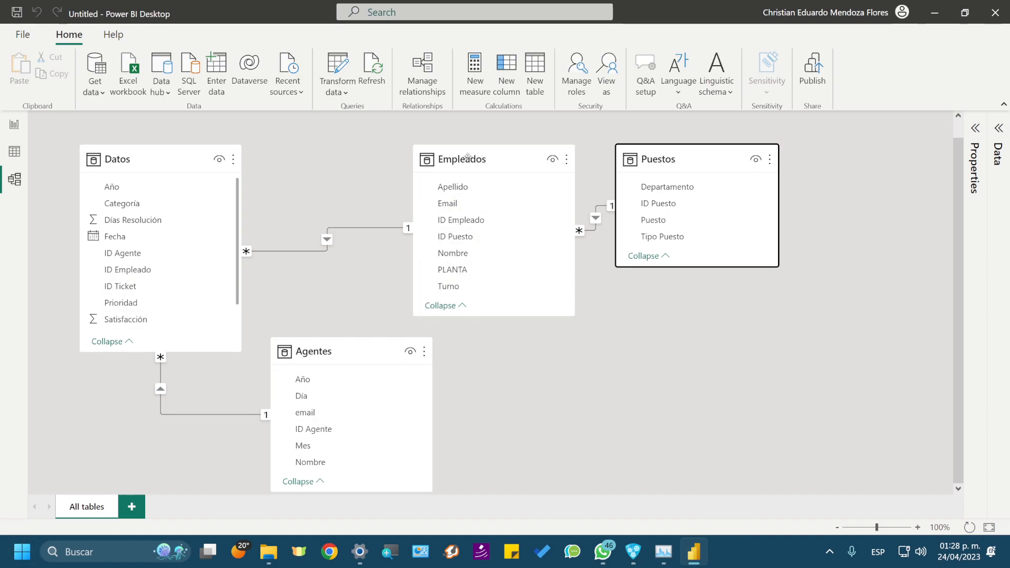
left_click(447, 157)
left_click_drag(447, 157, 409, 149)
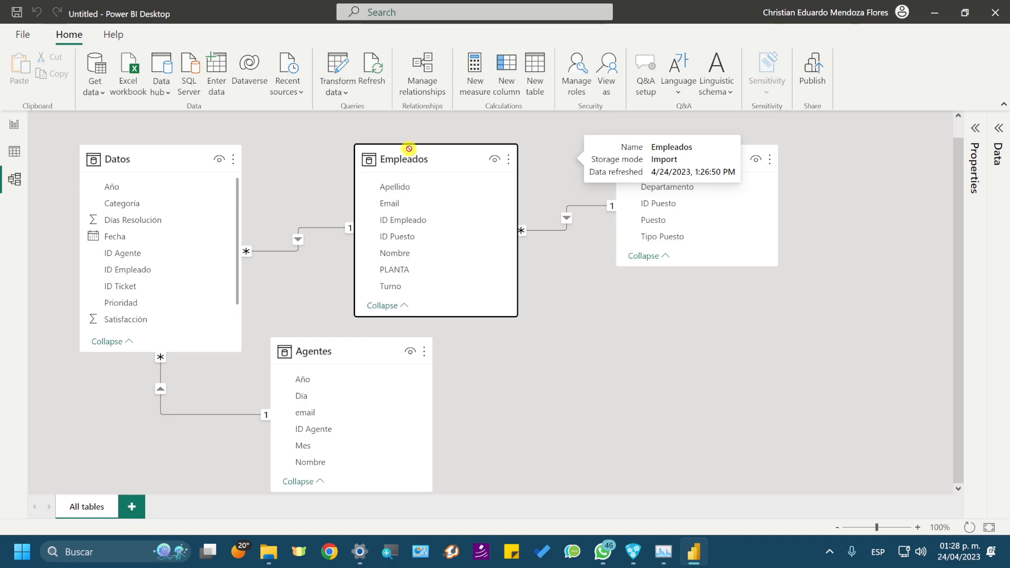
left_click_drag(314, 354, 406, 364)
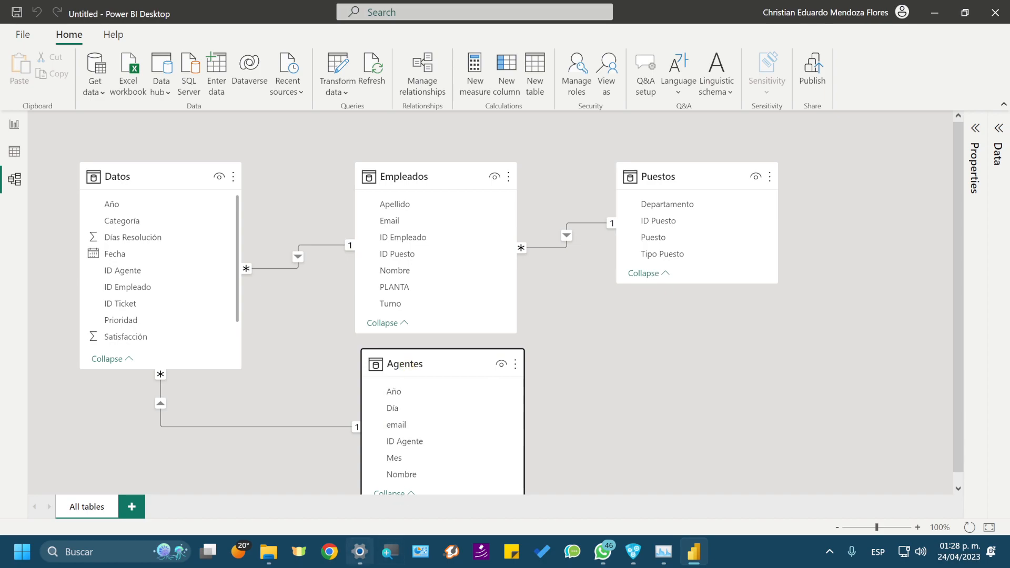
Step: Check which fields link Empleados with Puestos, Datos with Empleados, and Datos with Agentes
left_click(589, 223)
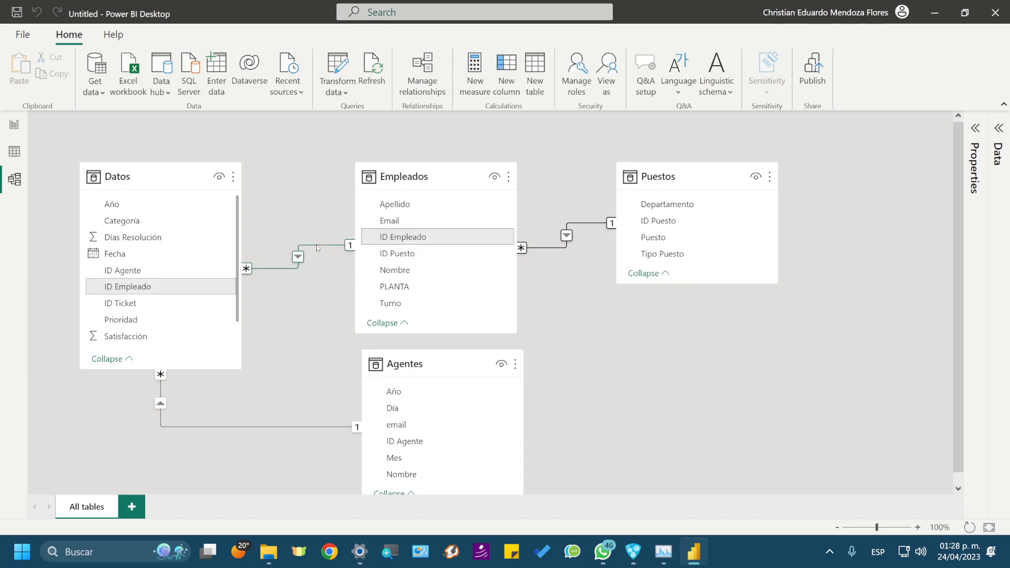
left_click(319, 245)
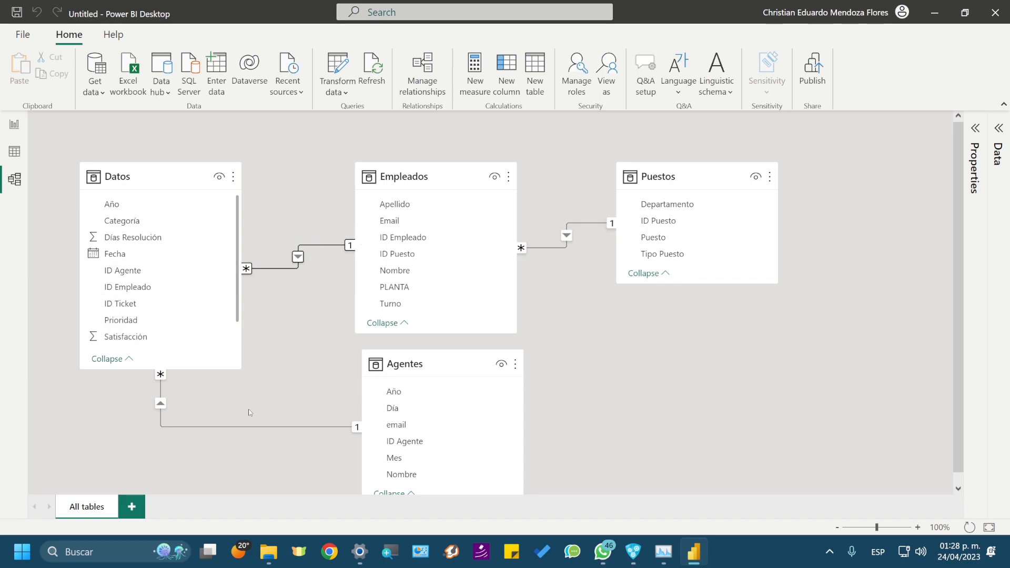
left_click(246, 426)
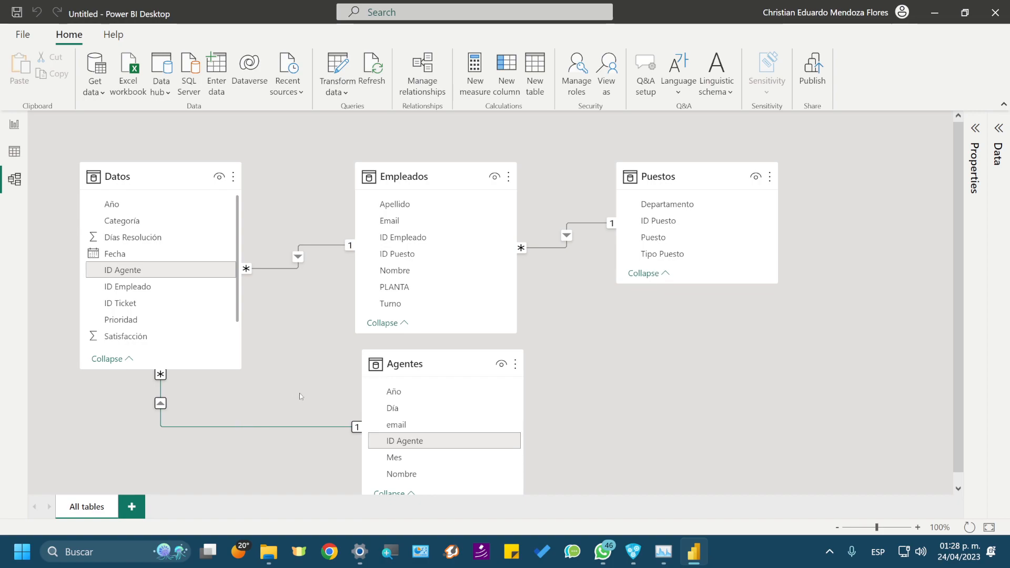
Step: Reposition the Agentes table below the gap between the Empleados and Puestos tables
left_click_drag(408, 364, 622, 328)
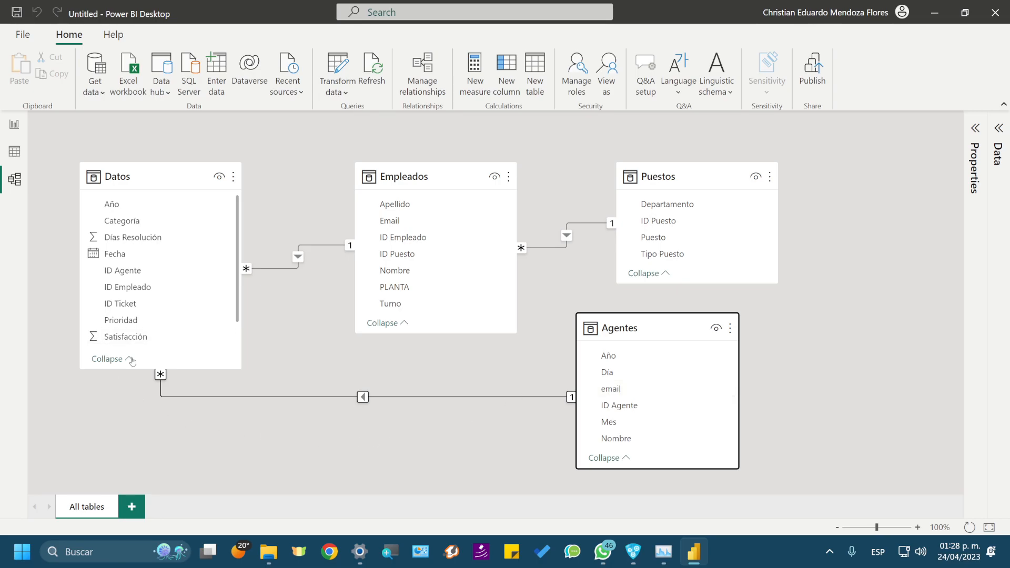
left_click_drag(613, 324, 577, 331)
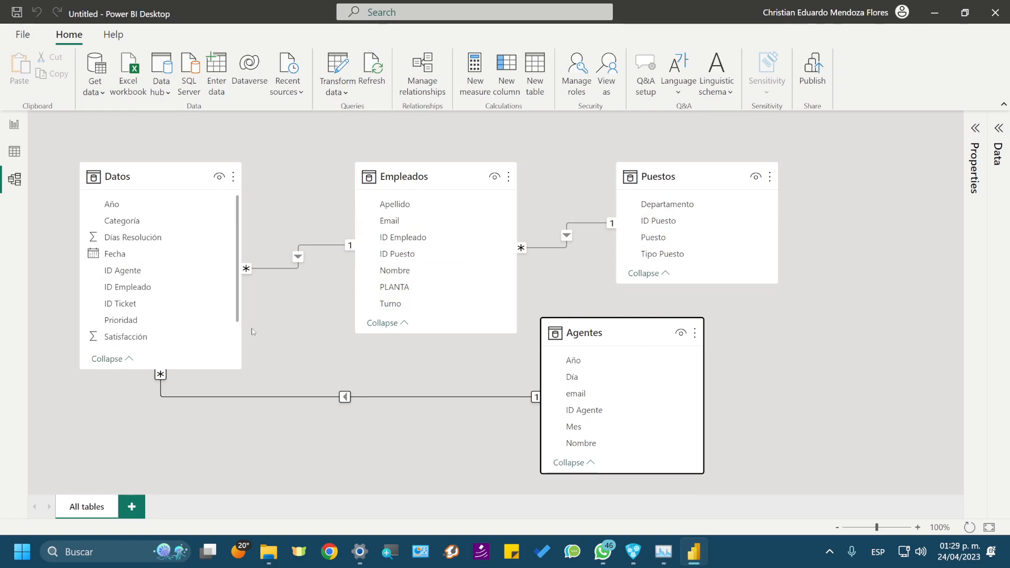
mouse_move(678, 181)
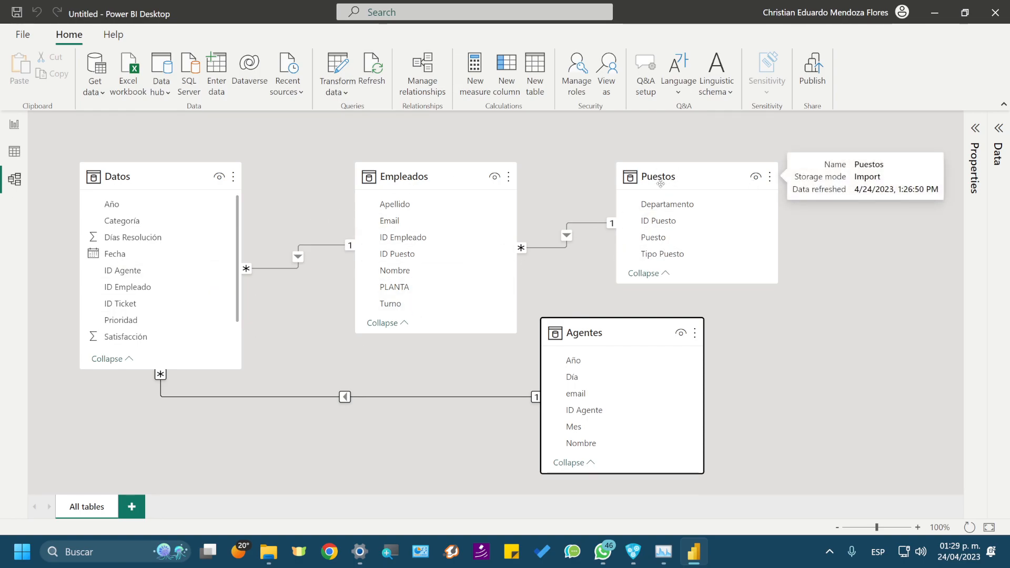